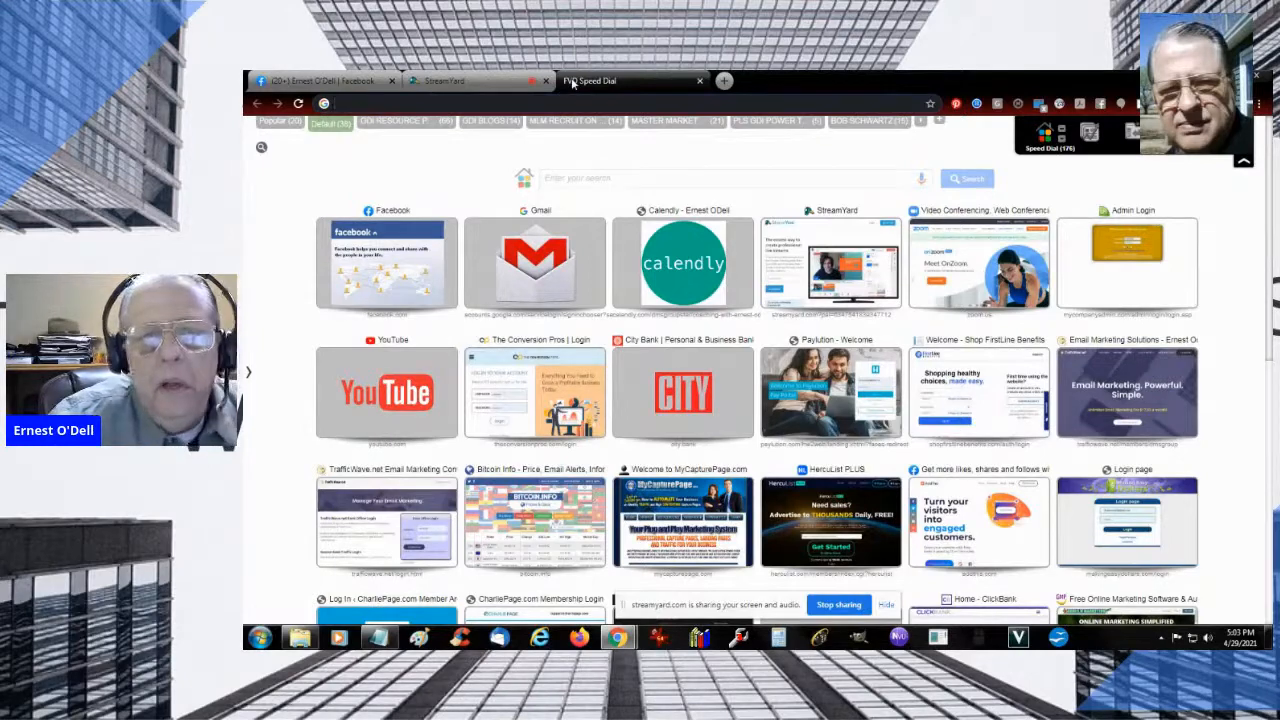
Go to canva.com and log in with the Facebook account
left_click(553, 99)
type("canva.com")
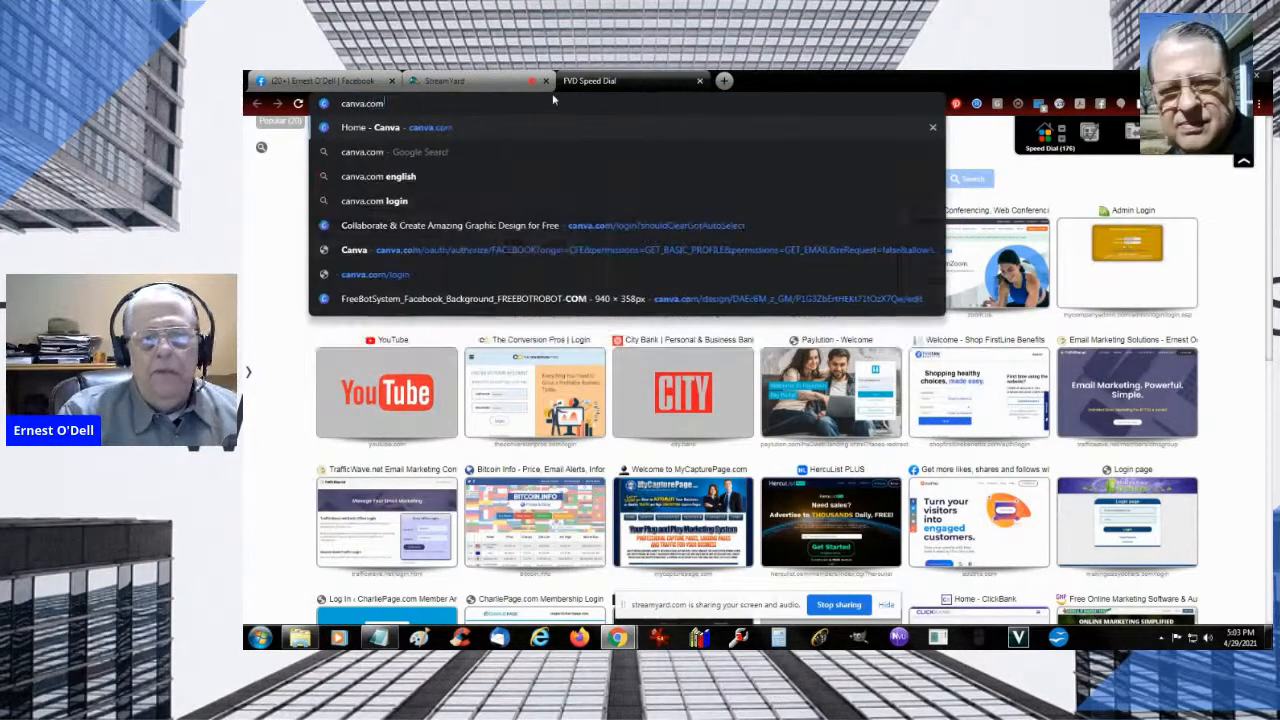
key("Return")
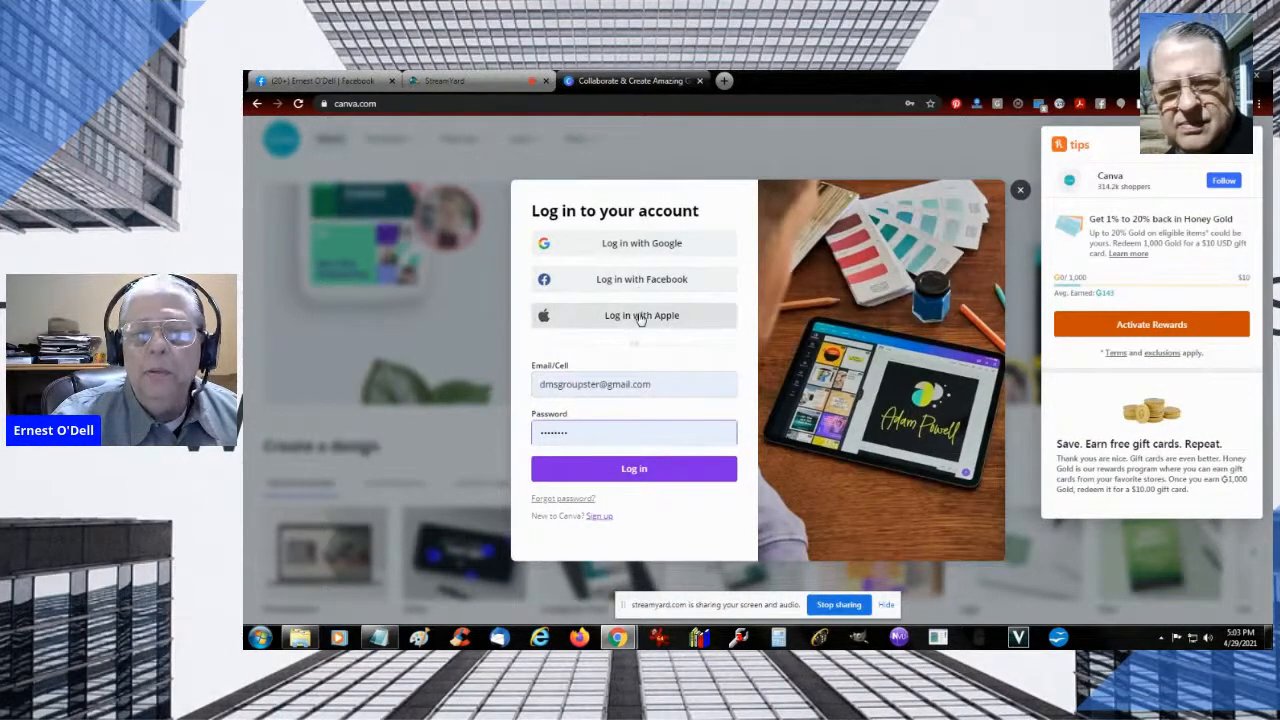
left_click(642, 289)
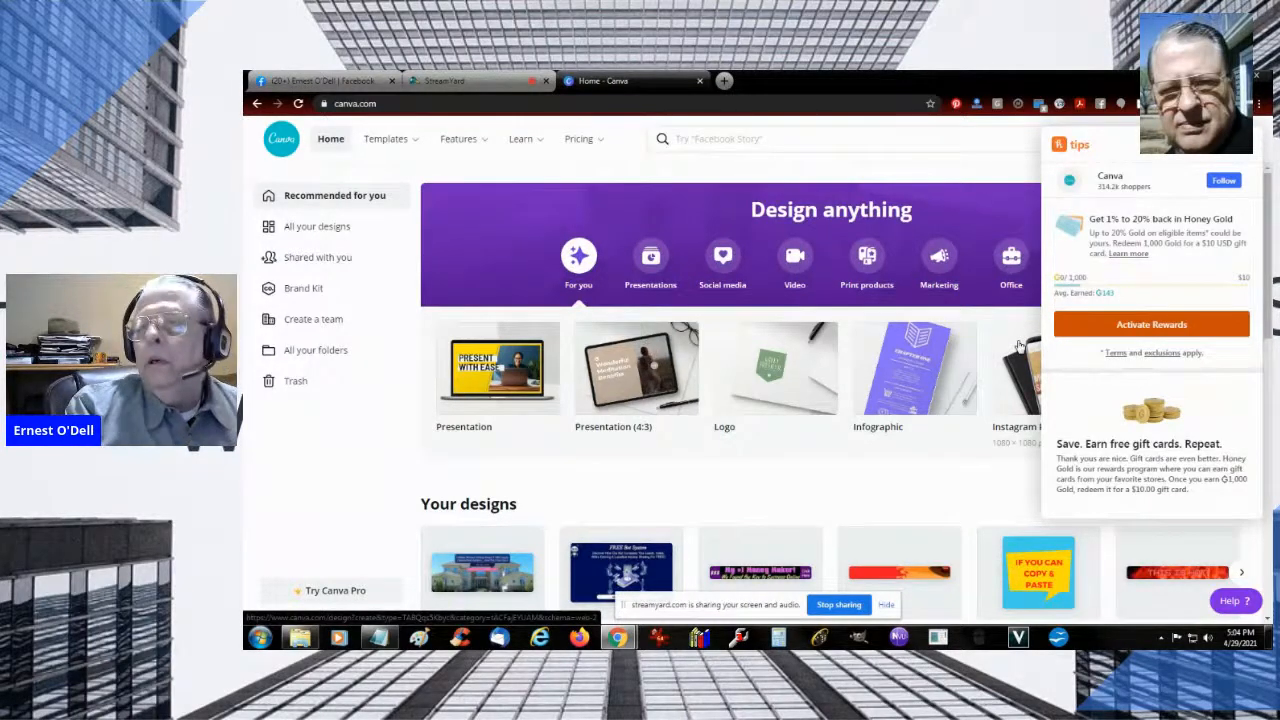
Dismiss the shopping tips pop-up and create a new custom-size design of 940 x 358 px
left_click(1248, 153)
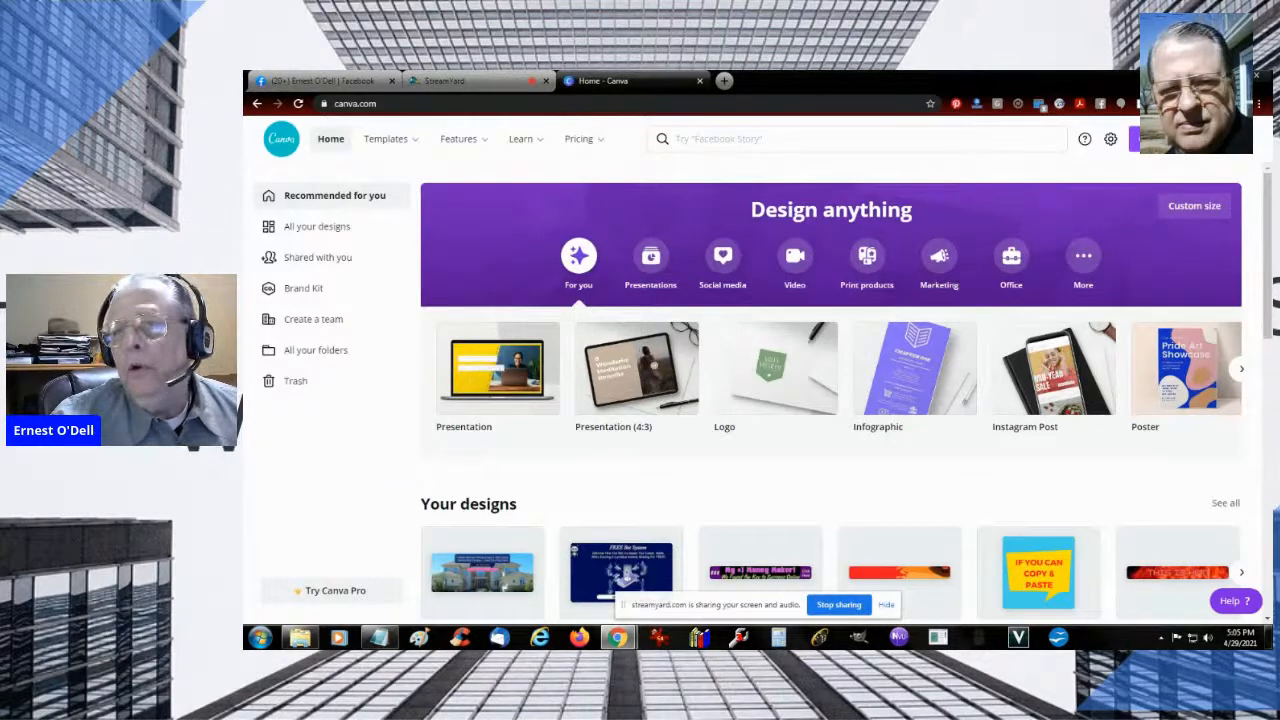
left_click(1185, 139)
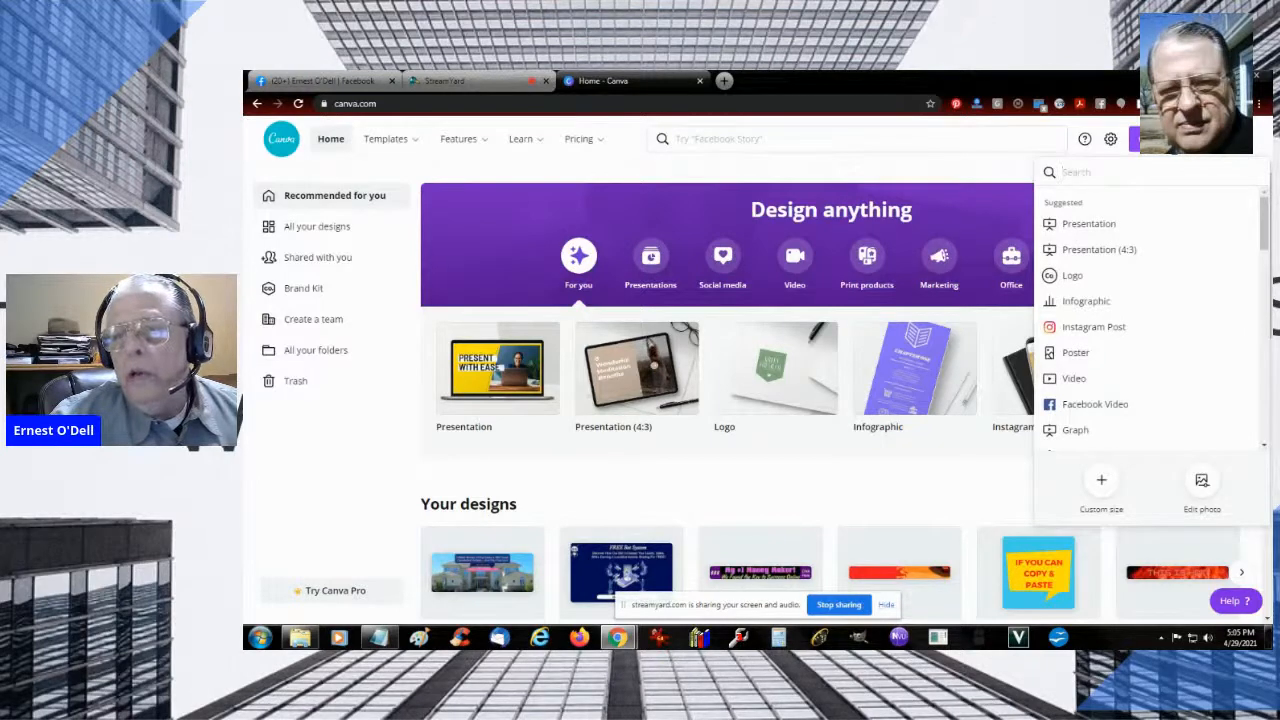
left_click(1103, 484)
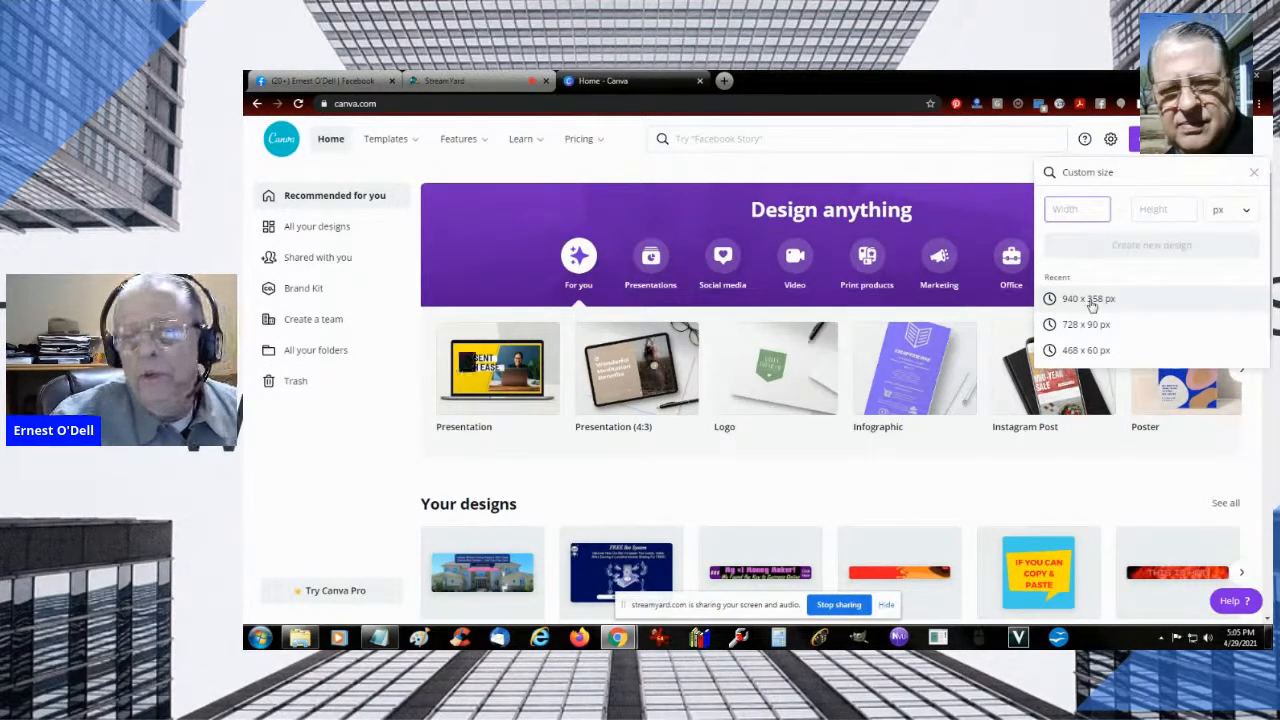
left_click(318, 80)
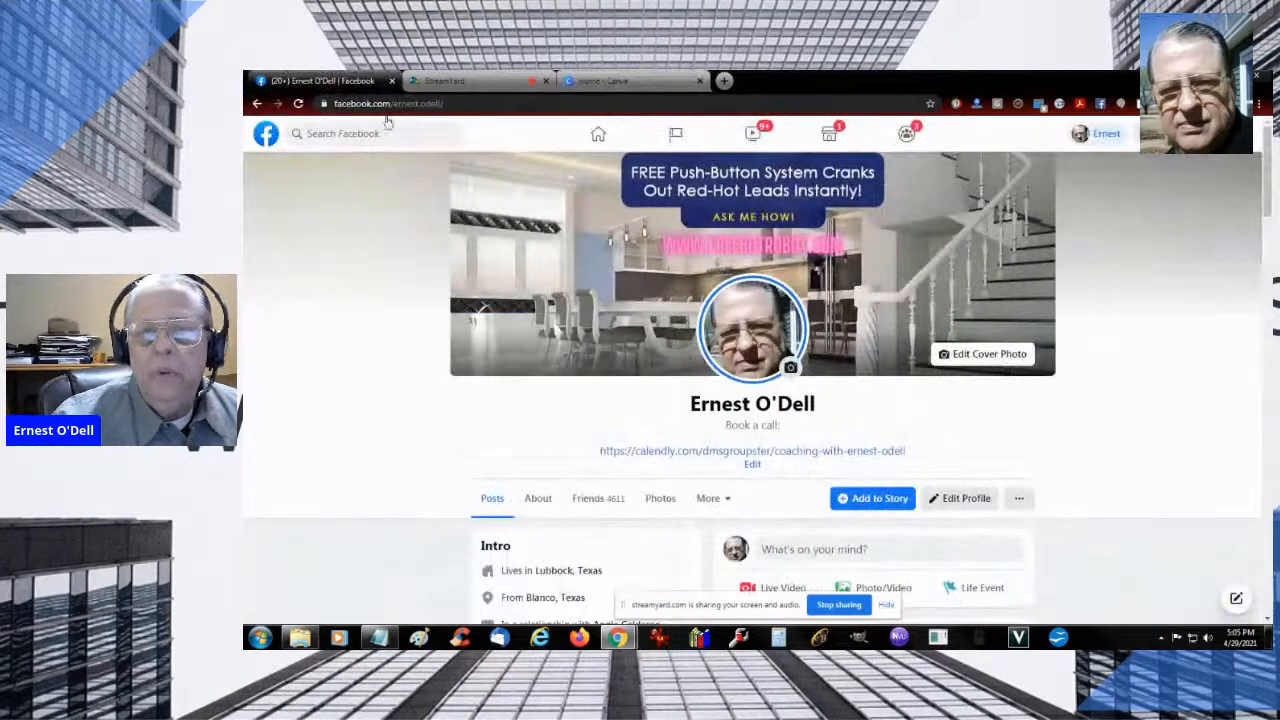
left_click(612, 80)
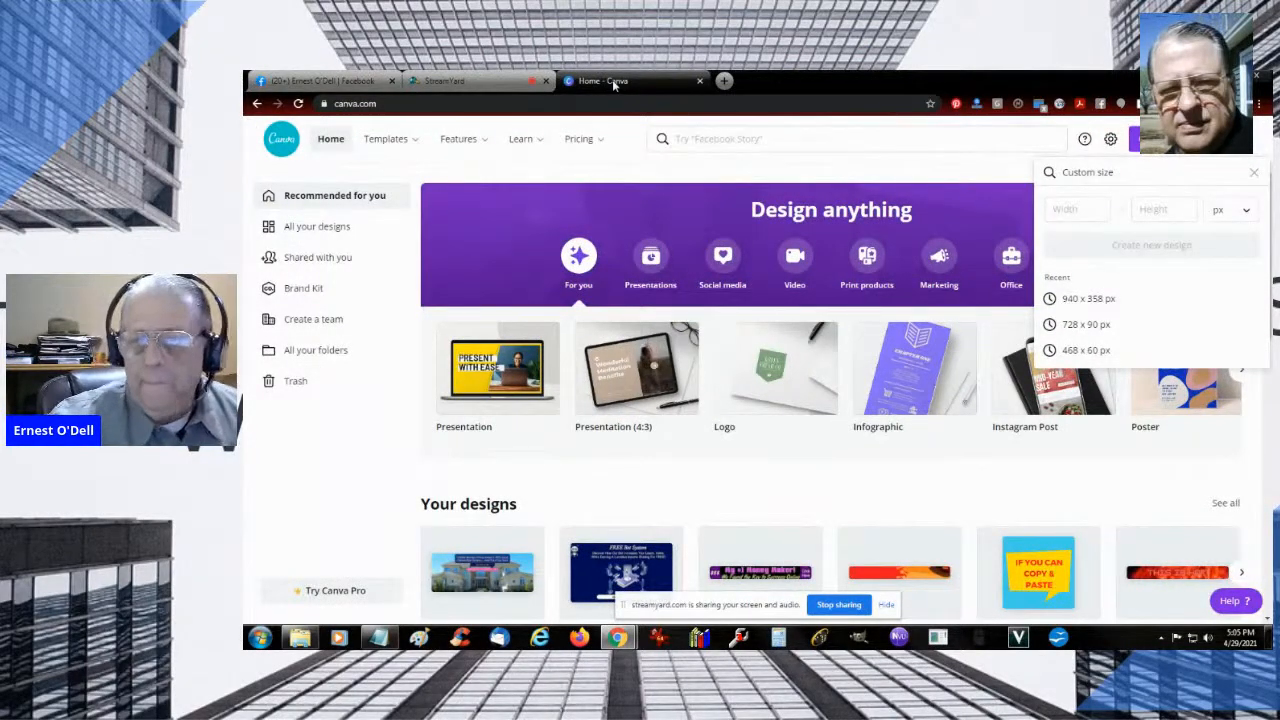
left_click(1084, 305)
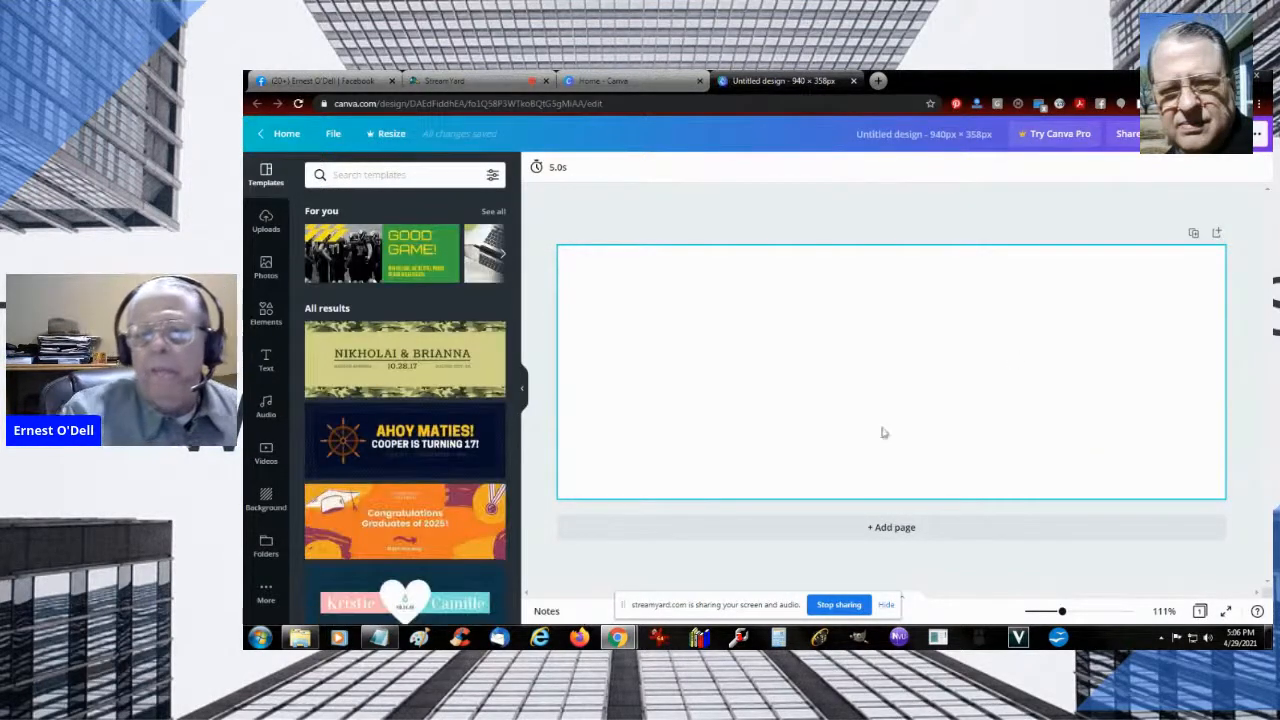
Try a page timing of 30.0 seconds and set it back to 5.0 seconds
left_click(854, 375)
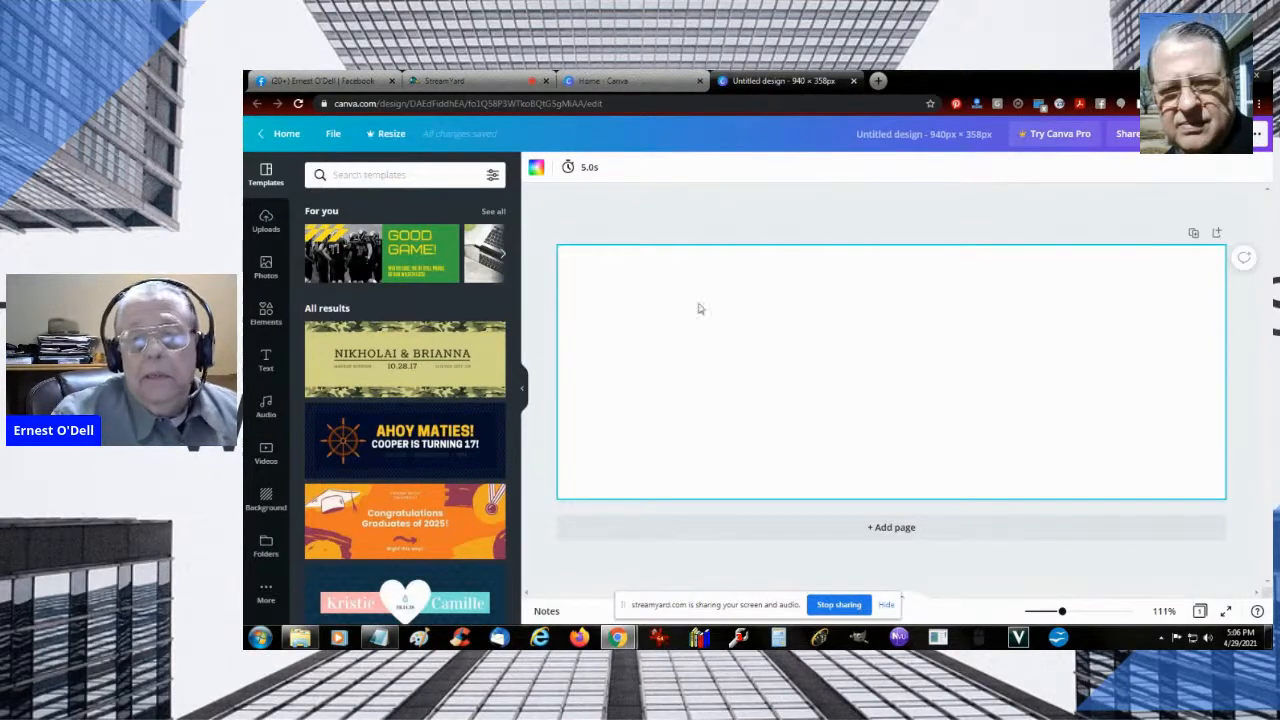
left_click(568, 167)
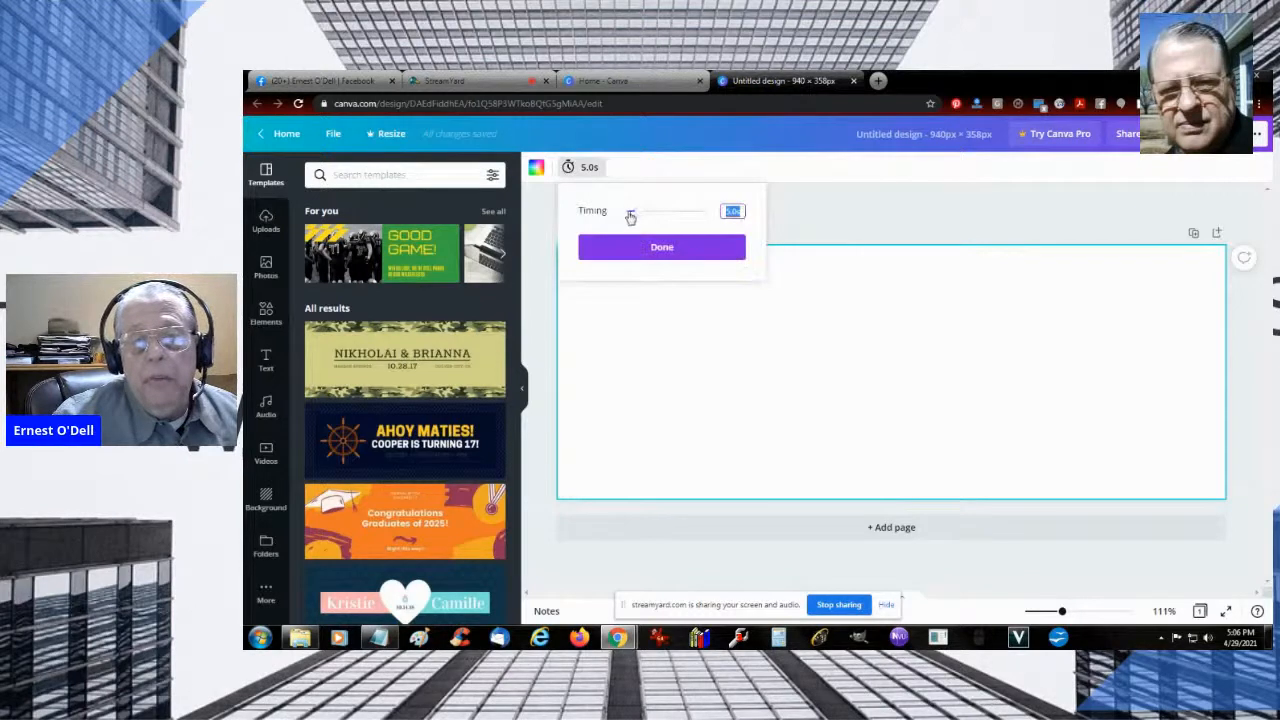
left_click_drag(638, 215, 710, 212)
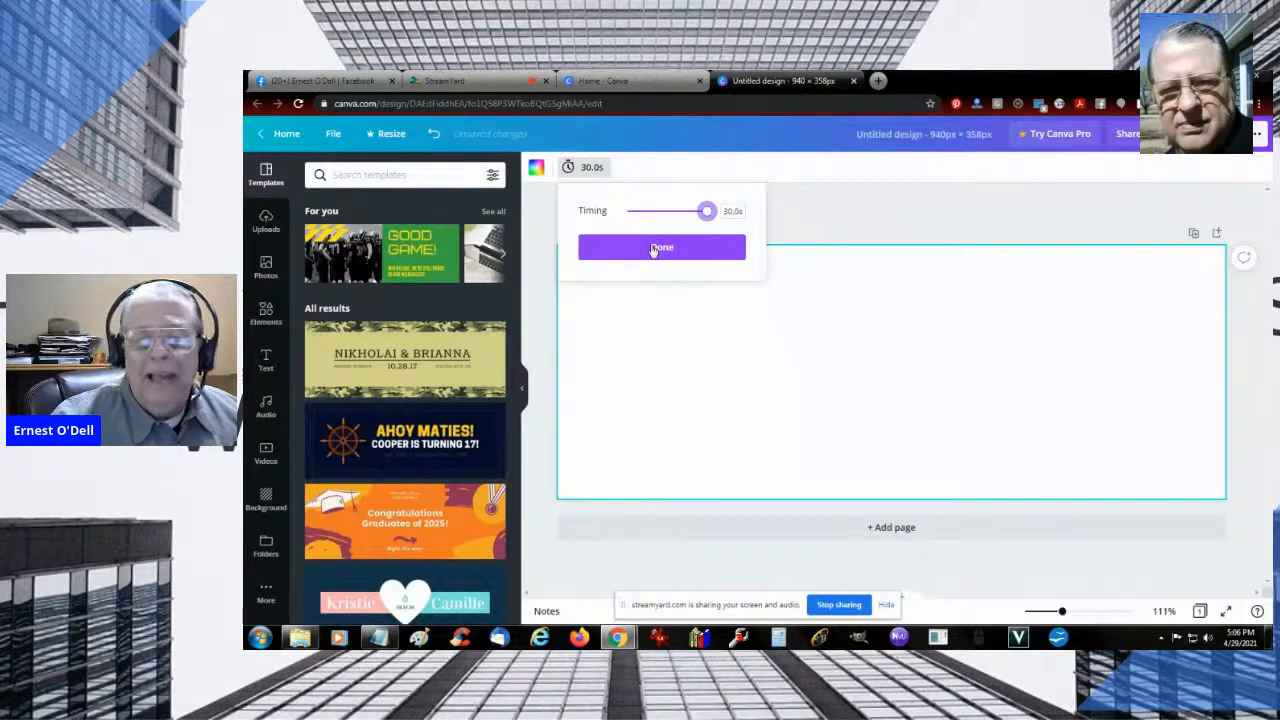
left_click_drag(706, 211, 640, 215)
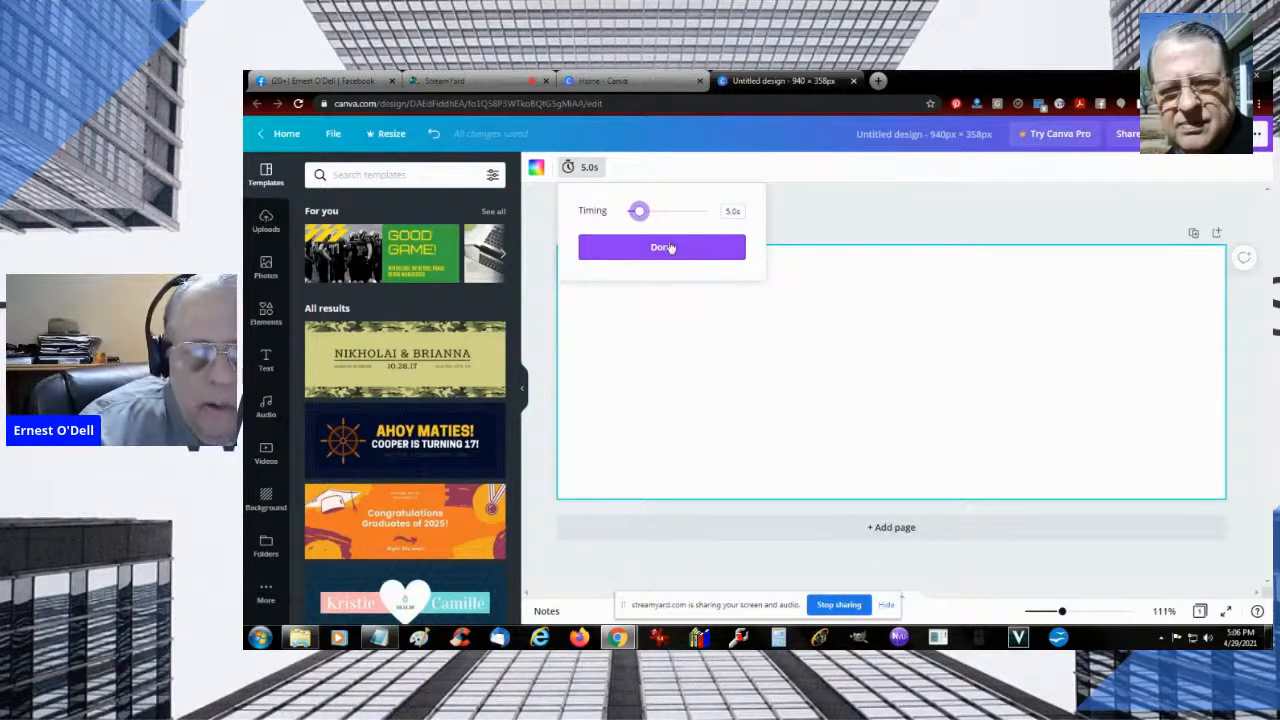
left_click(674, 254)
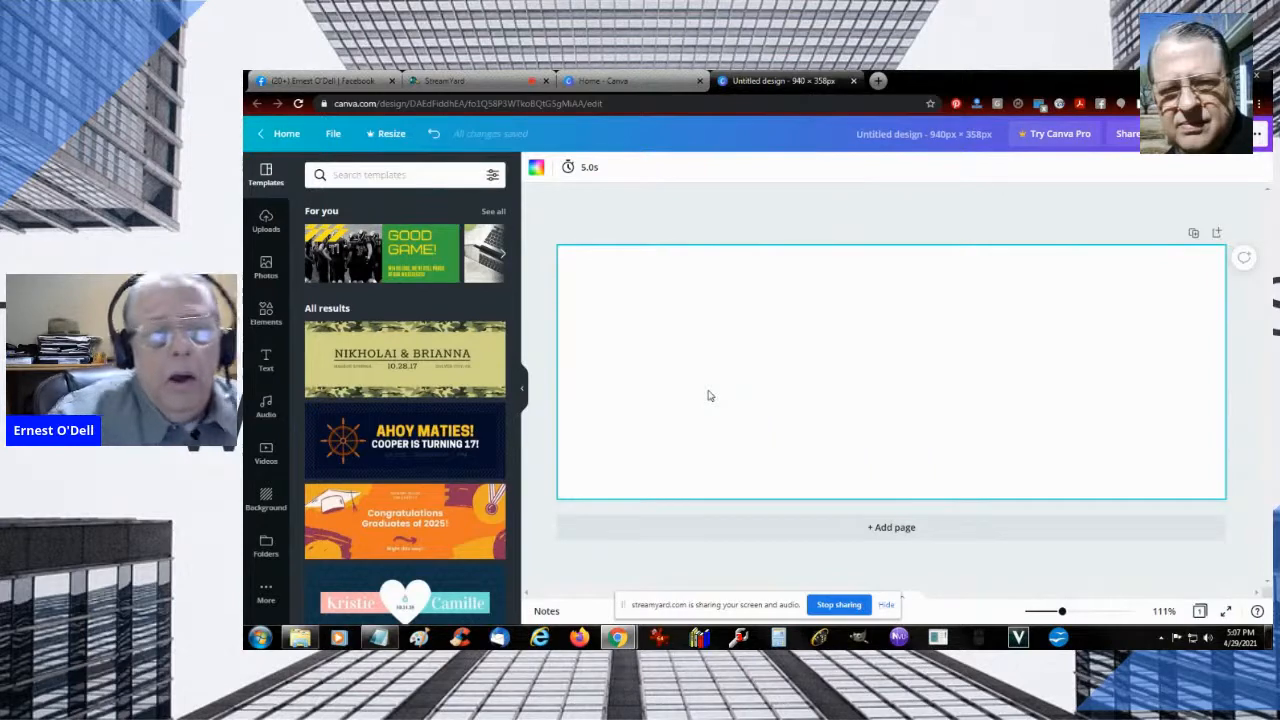
Start a media upload from the device and open the FREE BOT SYSTEM folder inside GMP PLS LL
left_click(267, 222)
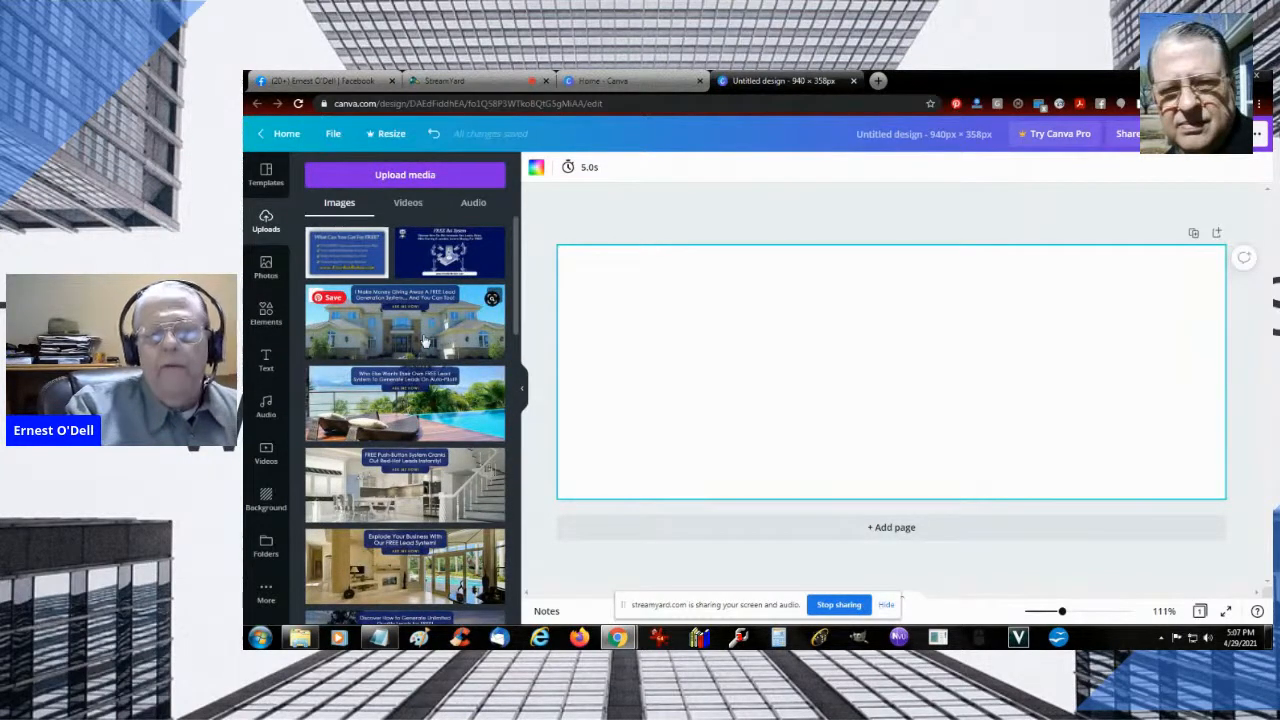
scroll(427, 340, "down", 3)
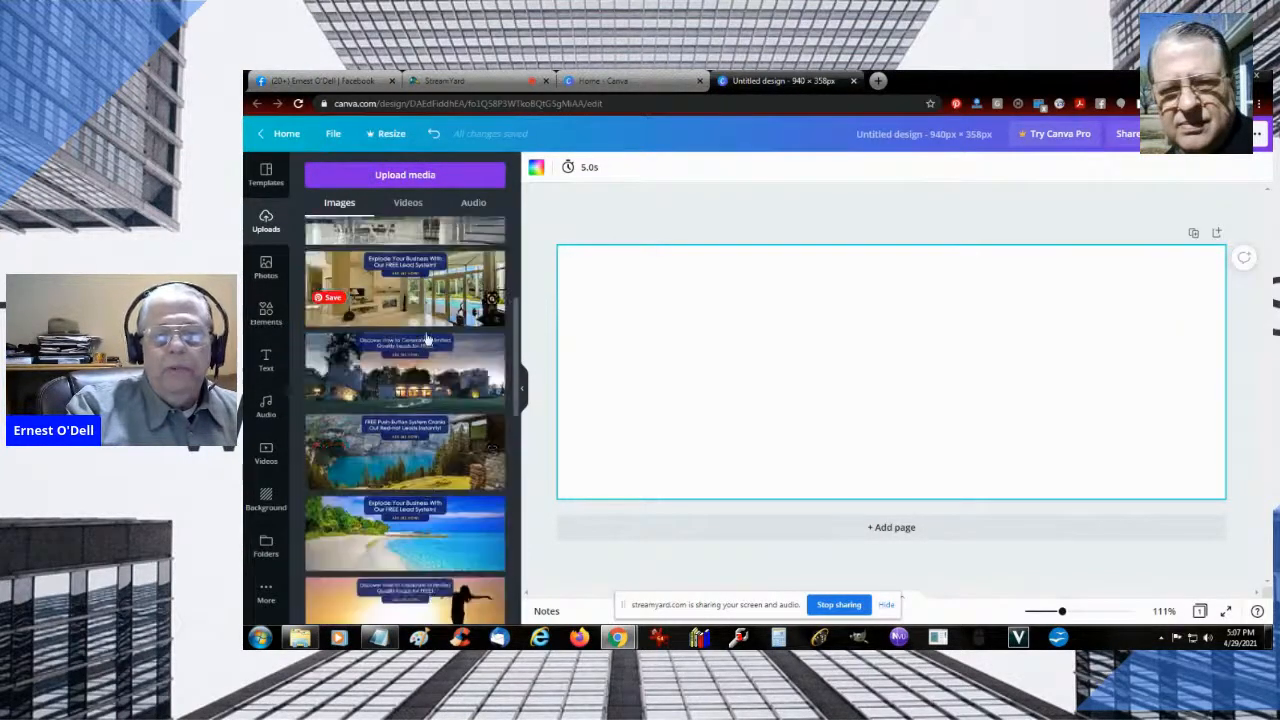
scroll(427, 340, "down", 3)
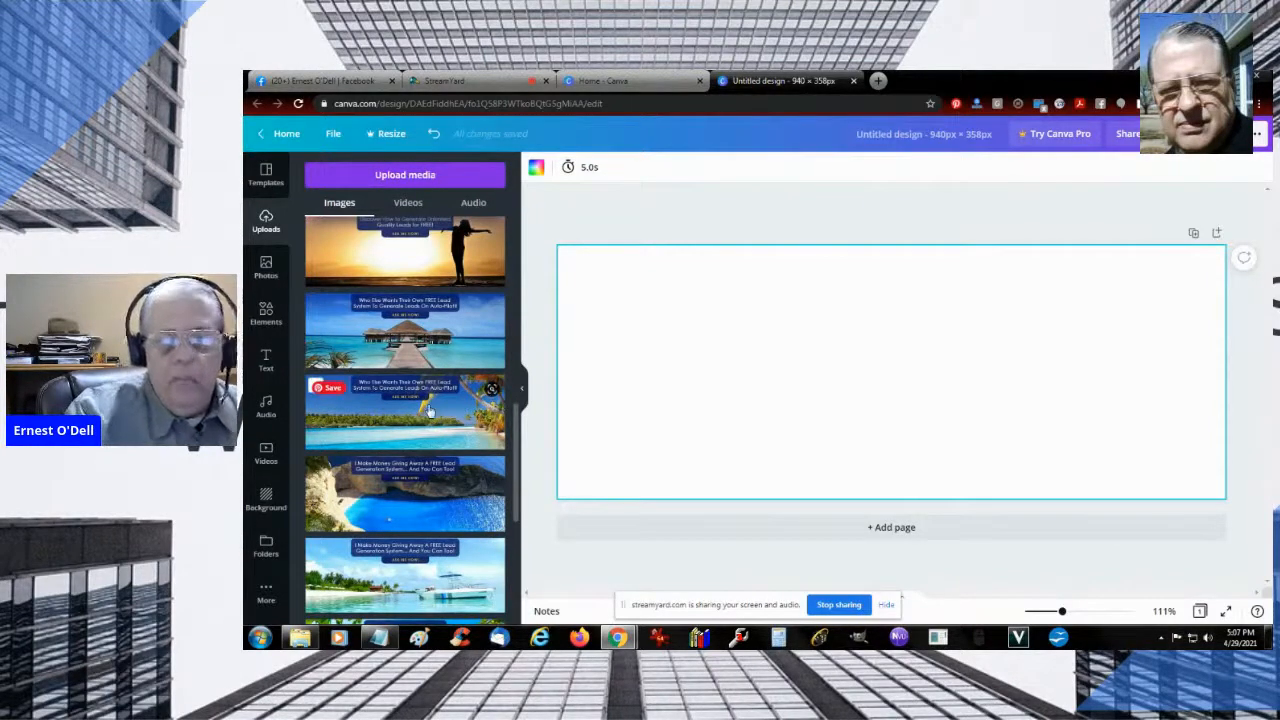
scroll(430, 405, "up", 5)
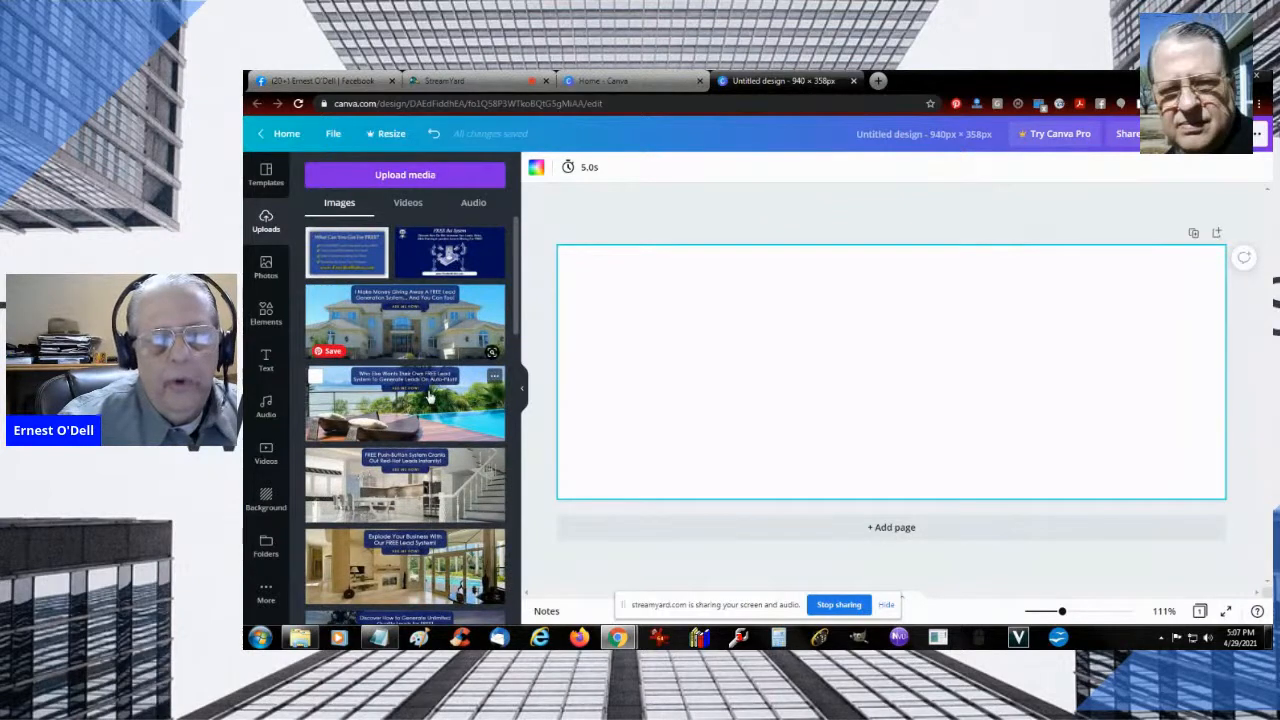
left_click(416, 175)
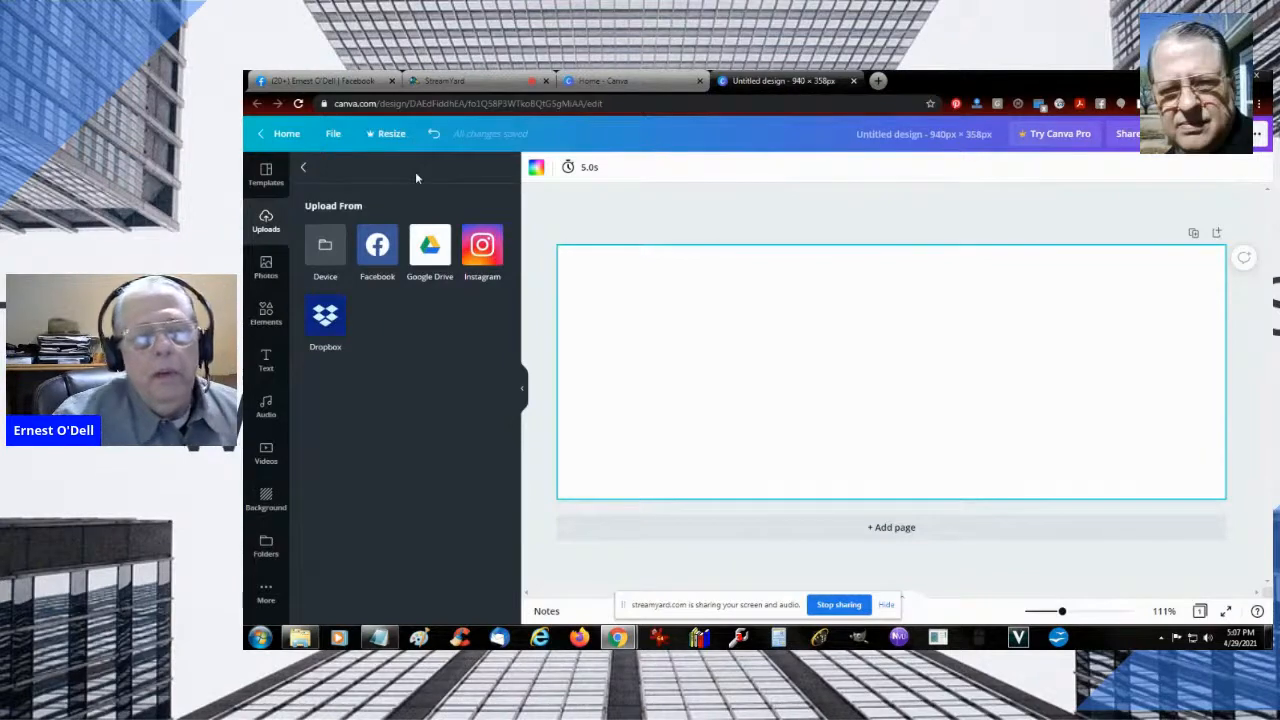
left_click(327, 248)
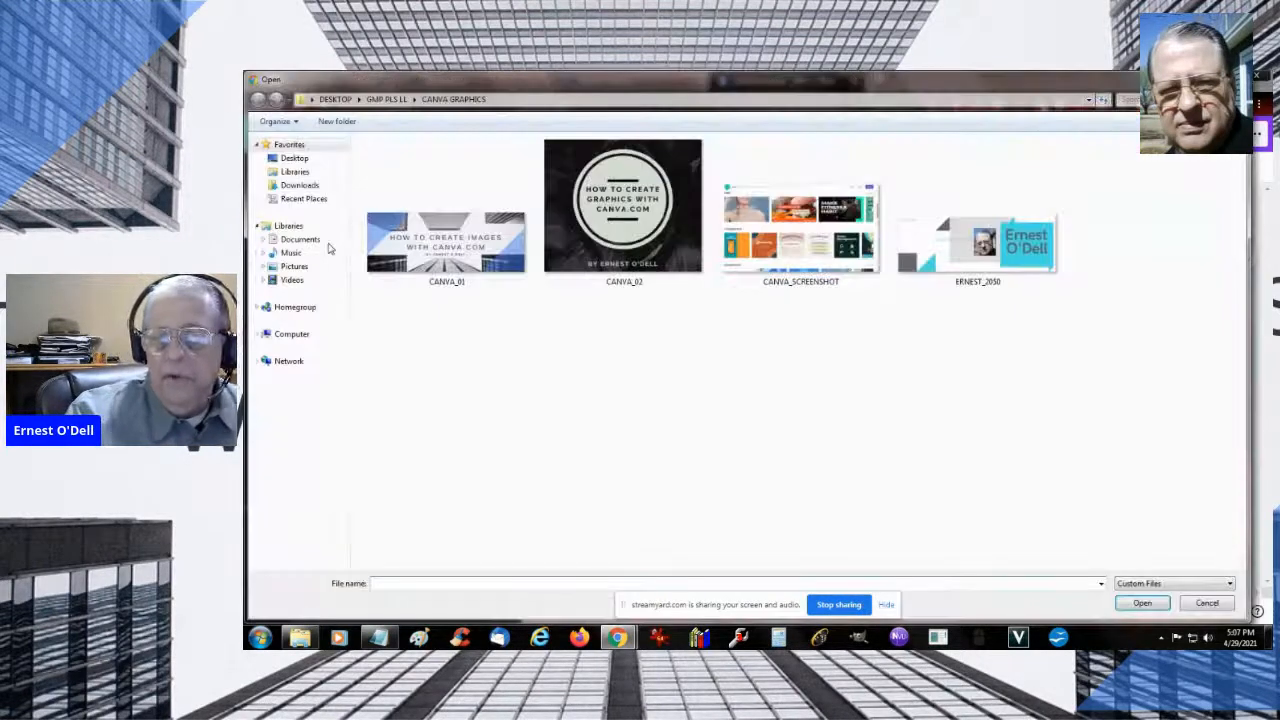
left_click(386, 99)
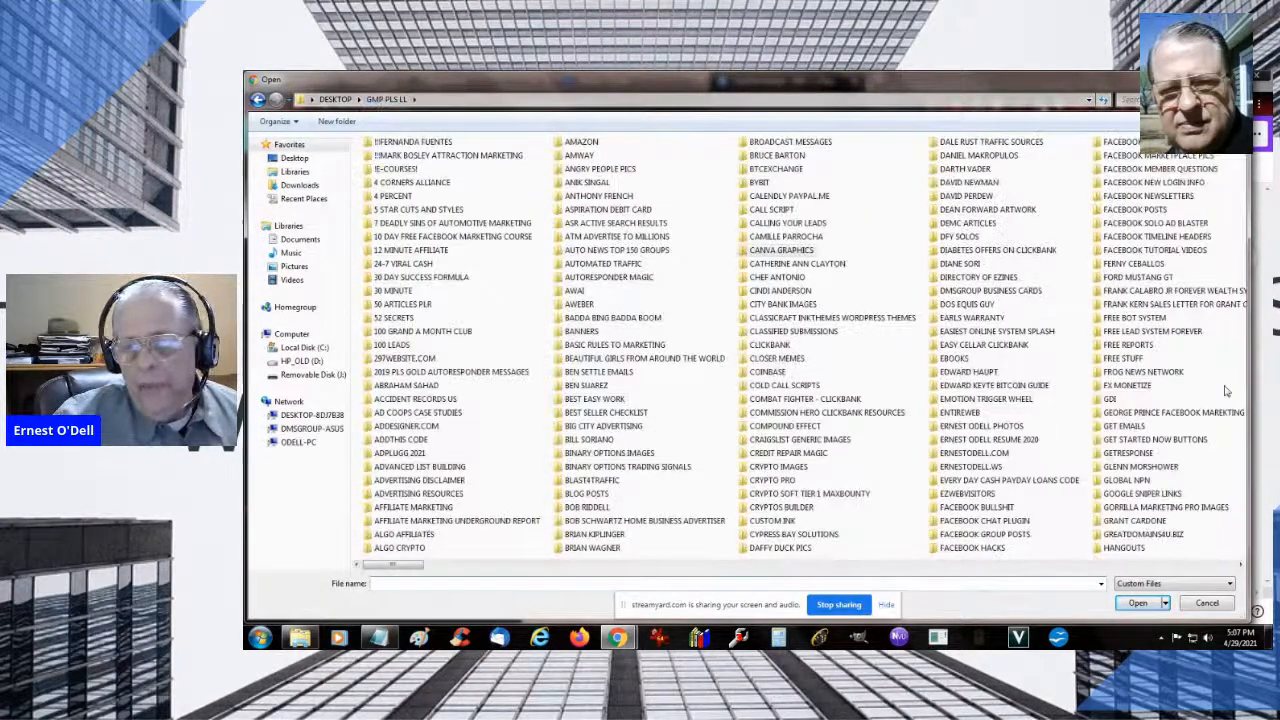
double_click(1133, 318)
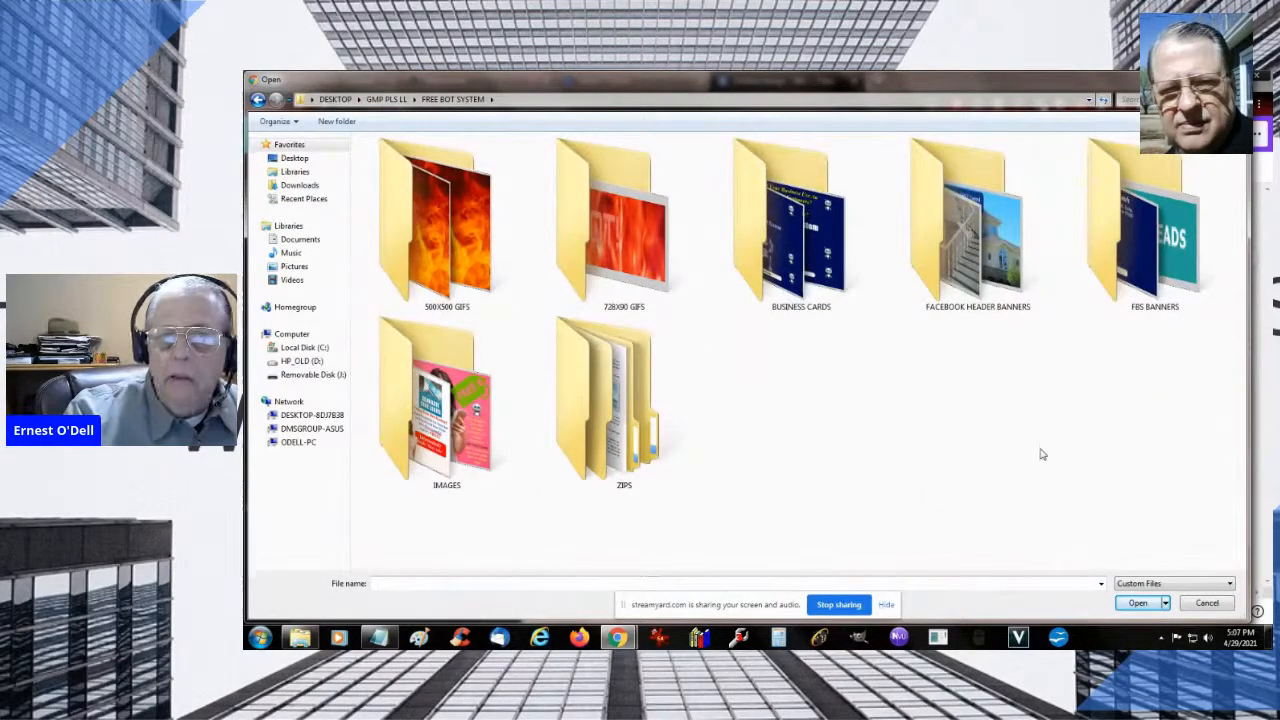
double_click(1121, 264)
left_click(1121, 264)
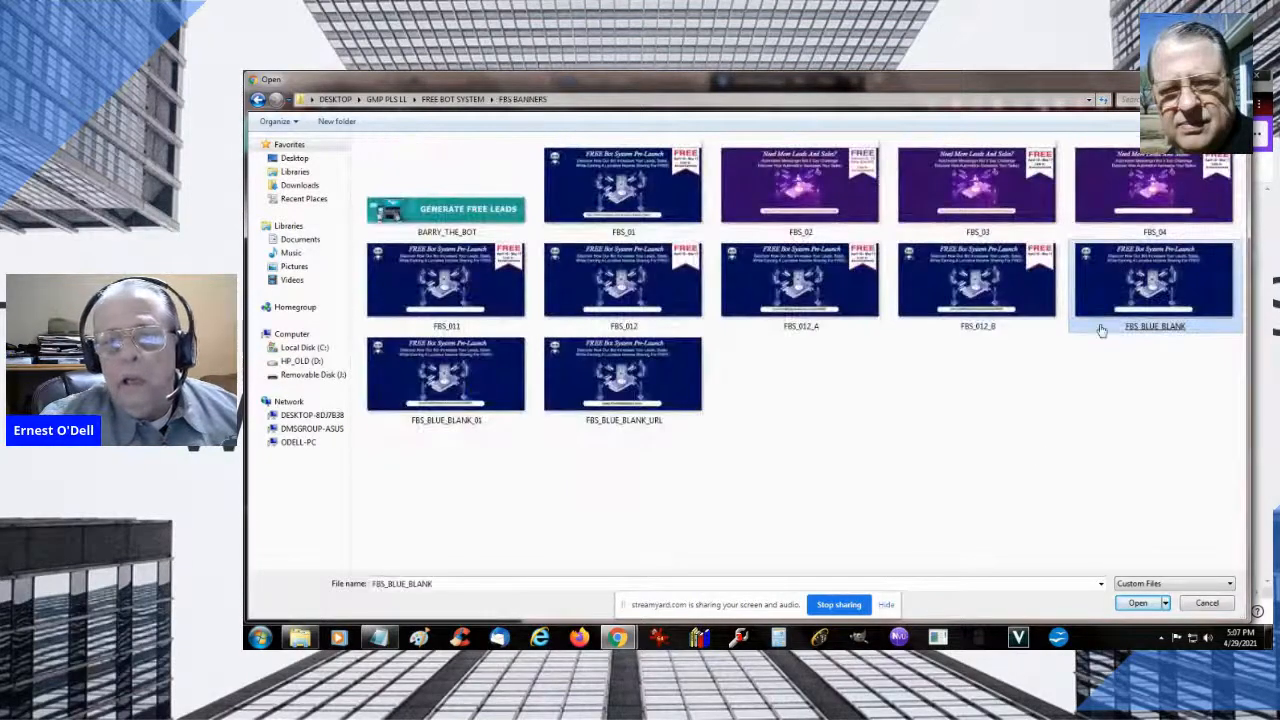
left_click(257, 100)
Upload all the images FbBanners01 through FbBanners15 from the FACEBOOK HEADER BANNERS folder
double_click(988, 244)
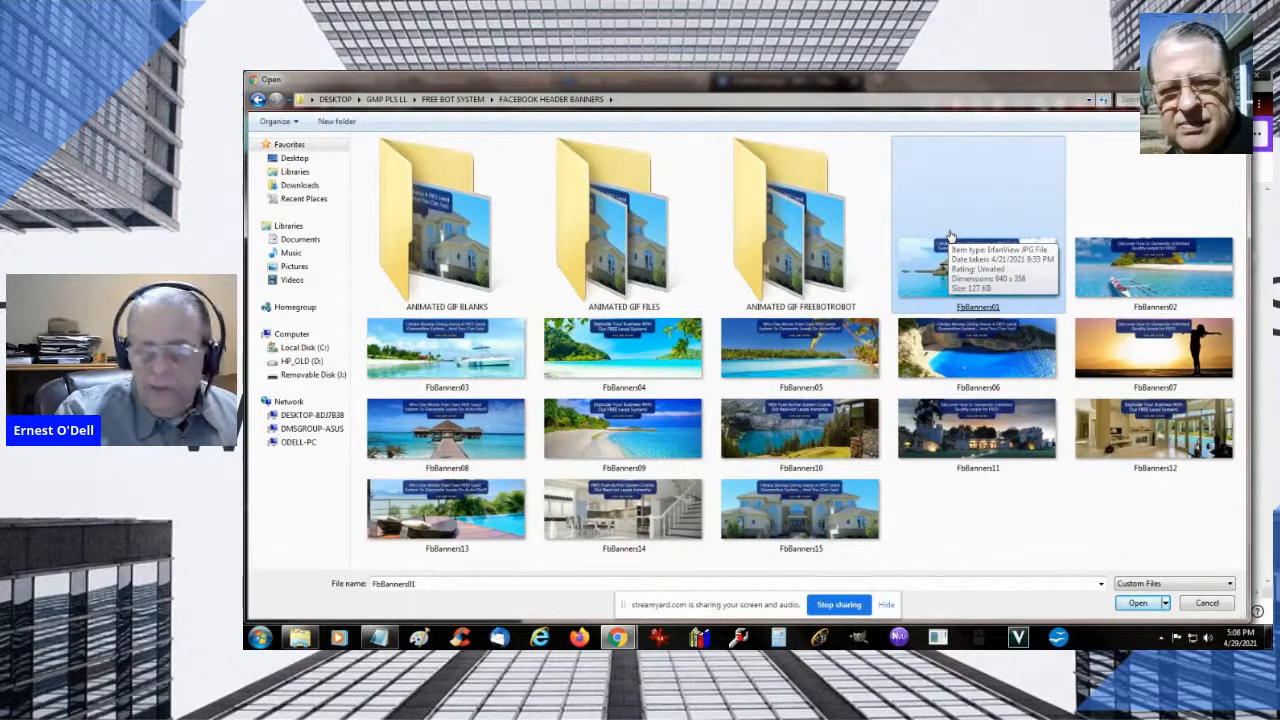
key("ctrl+a")
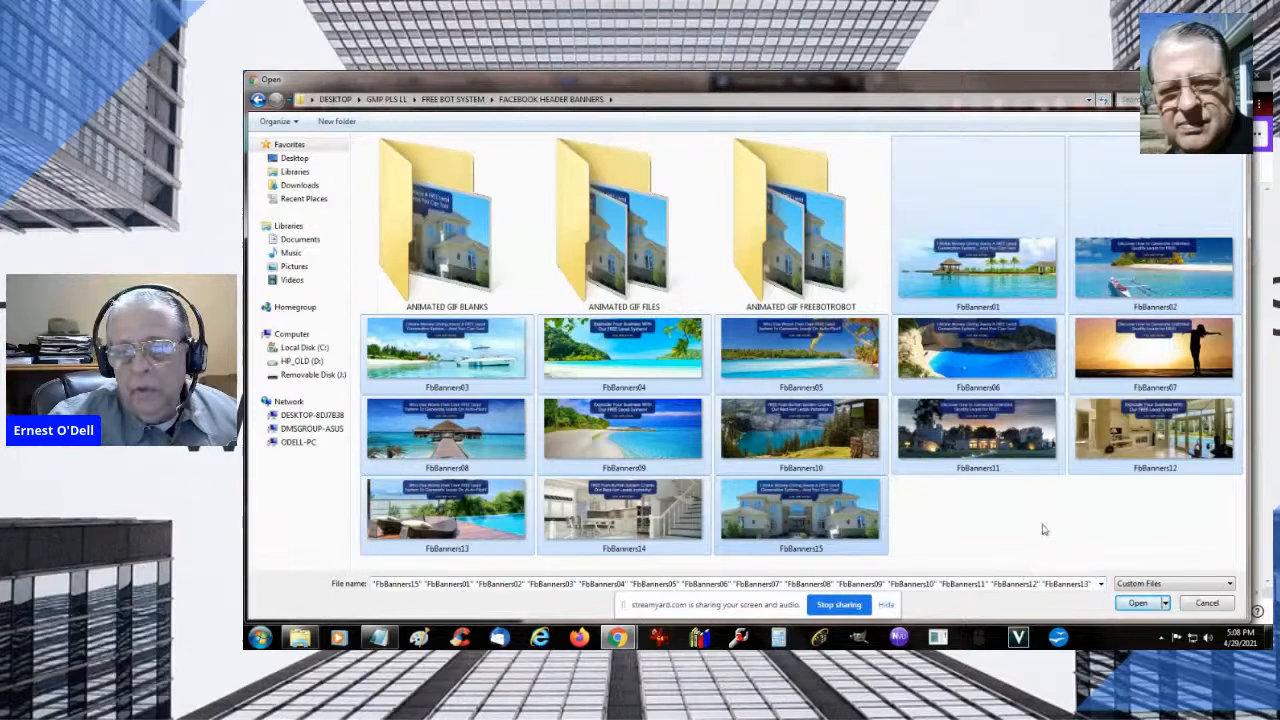
left_click(1138, 604)
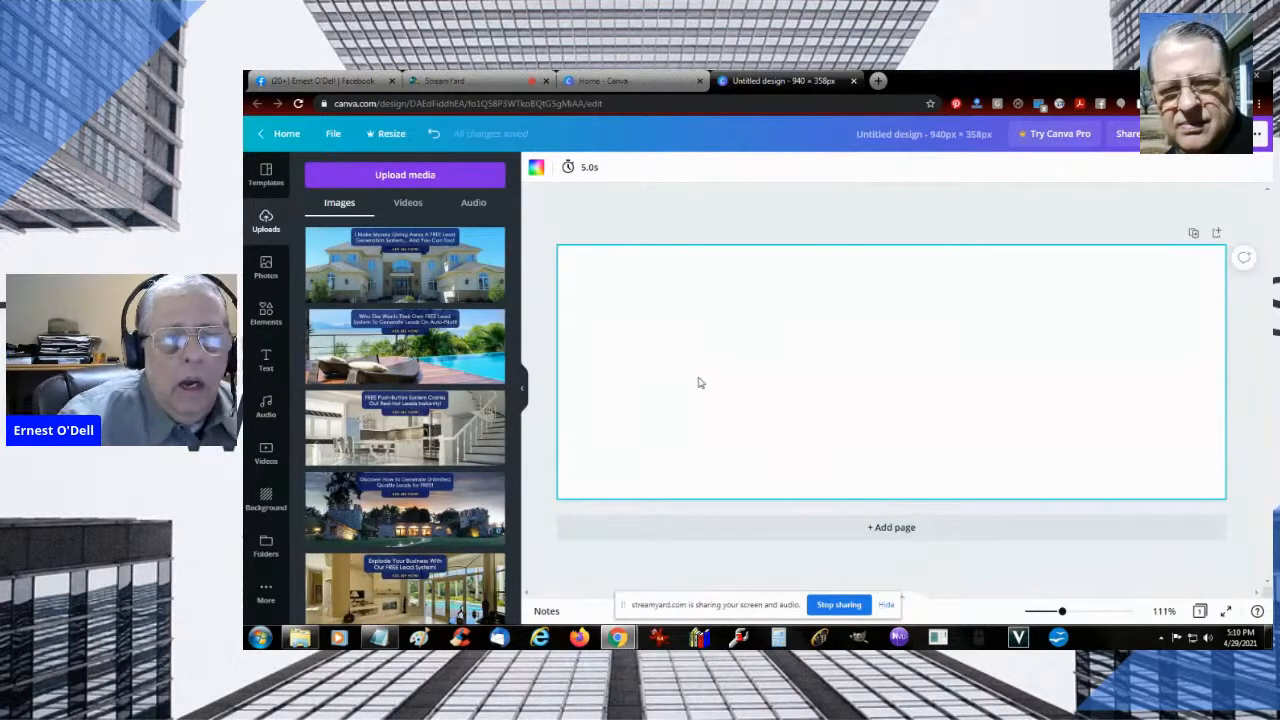
Place the uploaded poolside banner image on the blank page and set it as the background
left_click(395, 355)
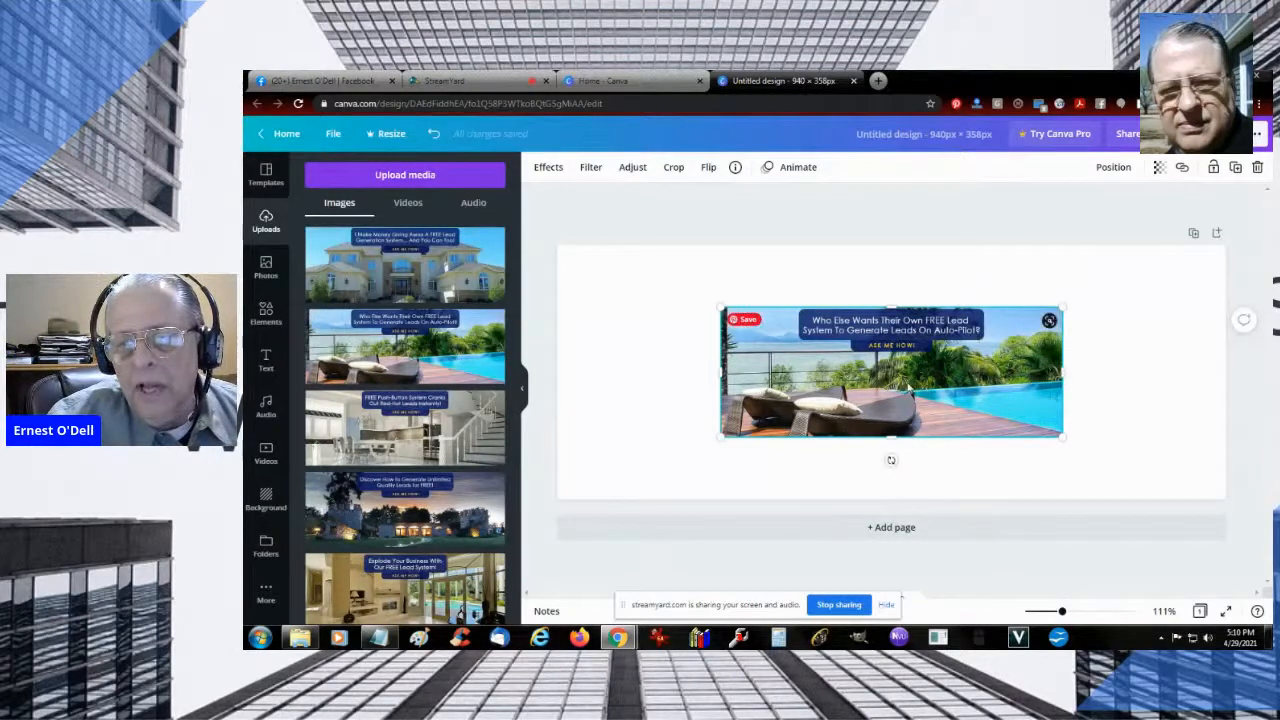
right_click(901, 386)
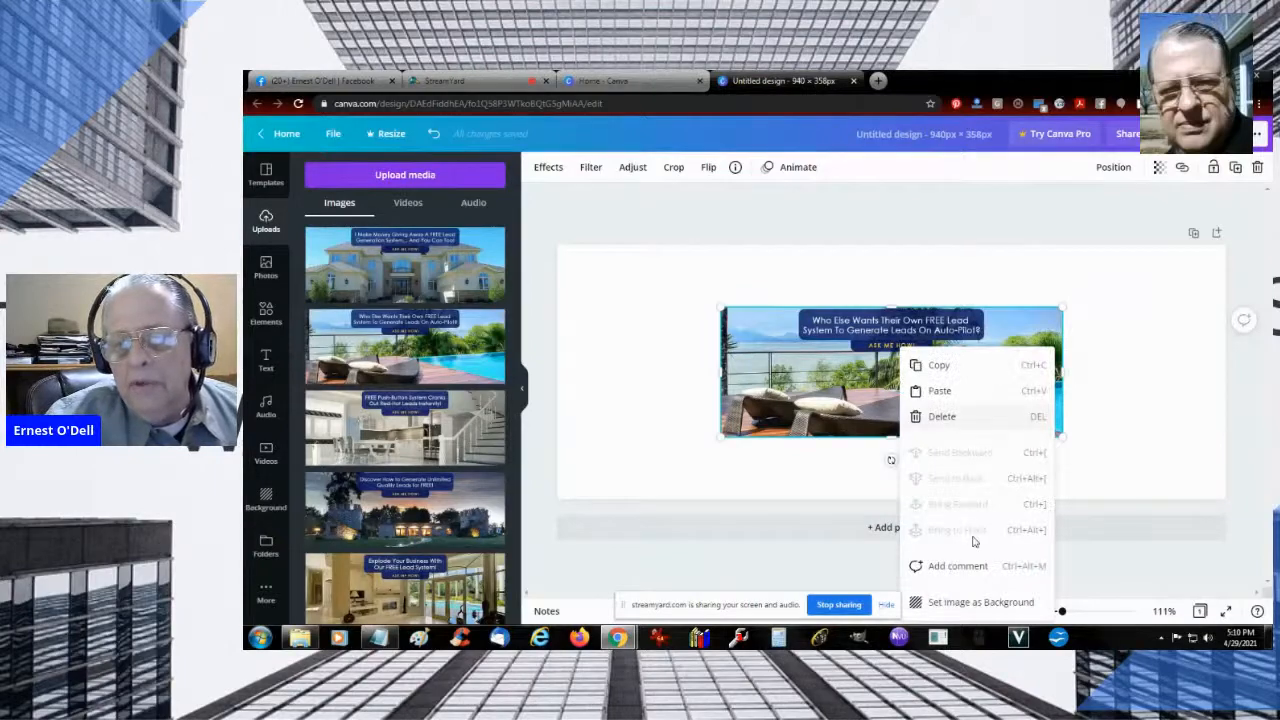
left_click(948, 604)
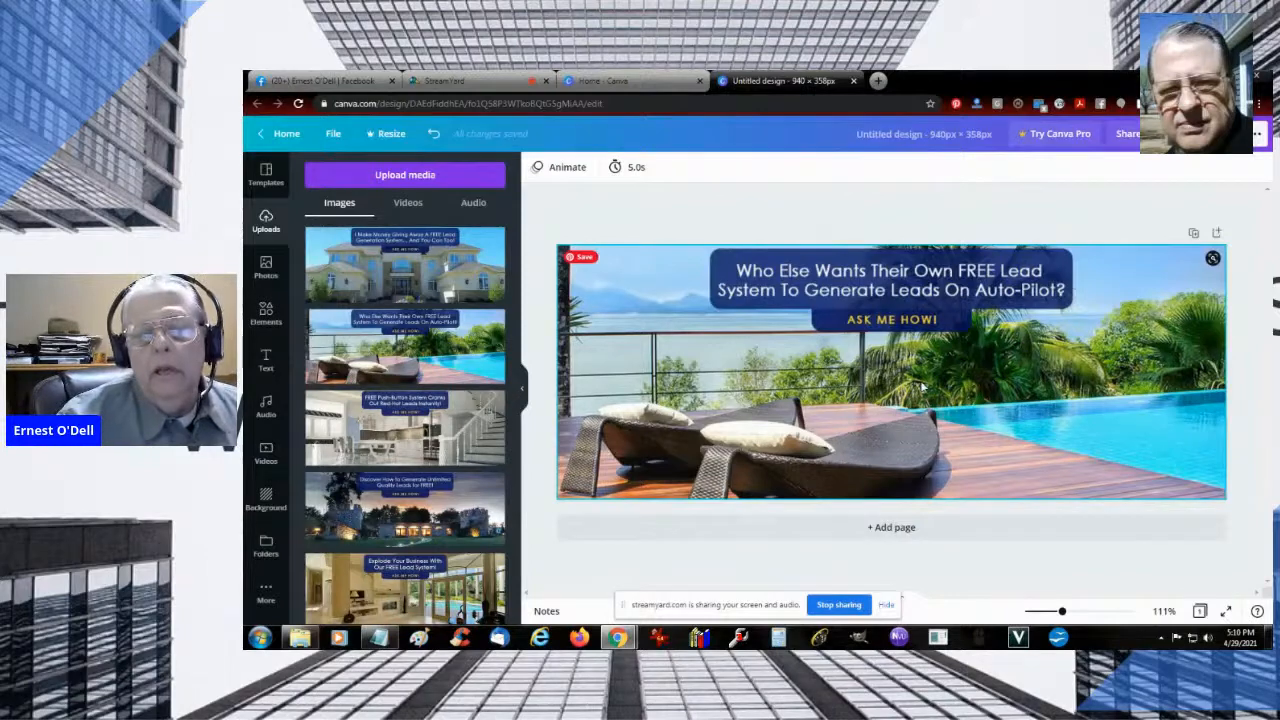
Detach the poolside image from the background and set it as the background again
right_click(922, 385)
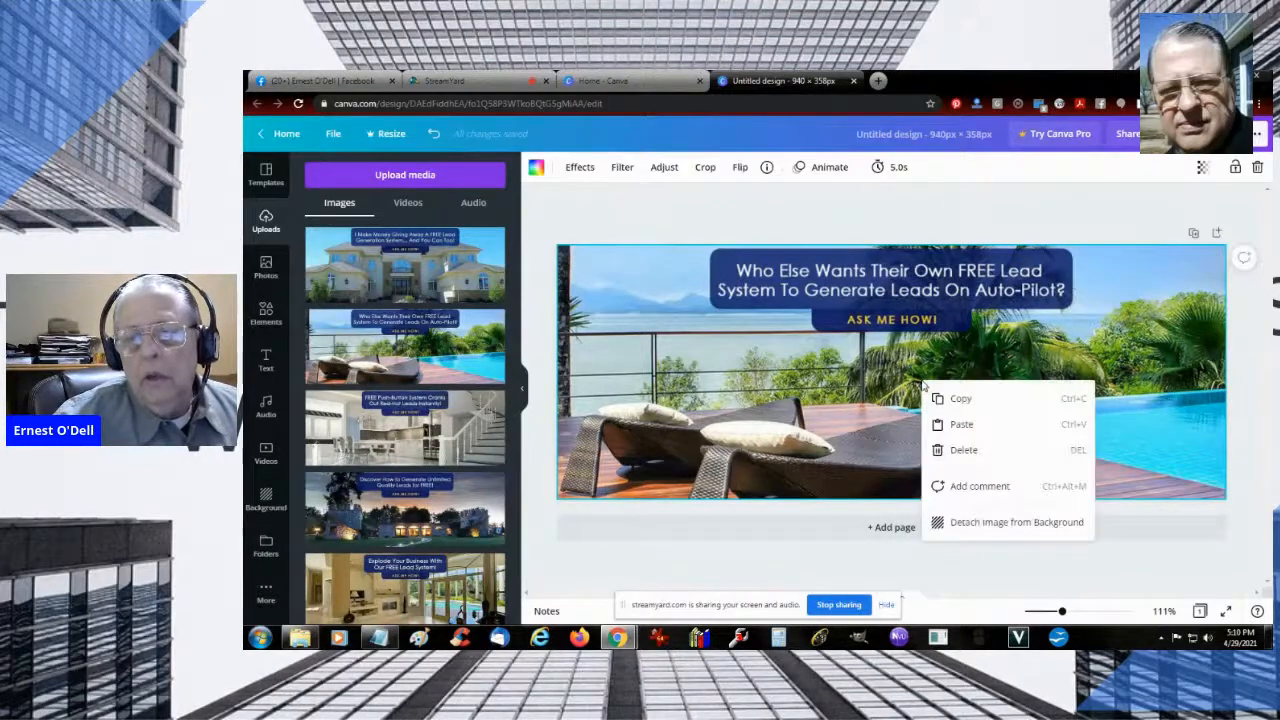
left_click(982, 522)
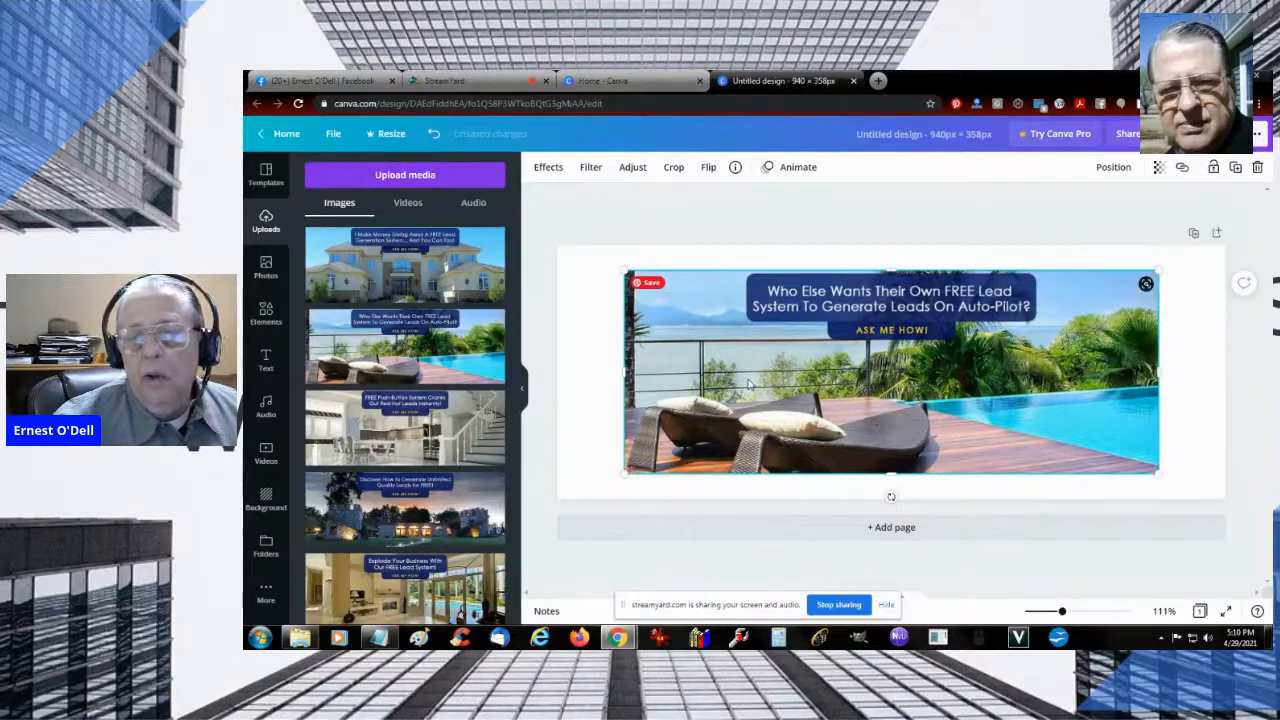
right_click(920, 392)
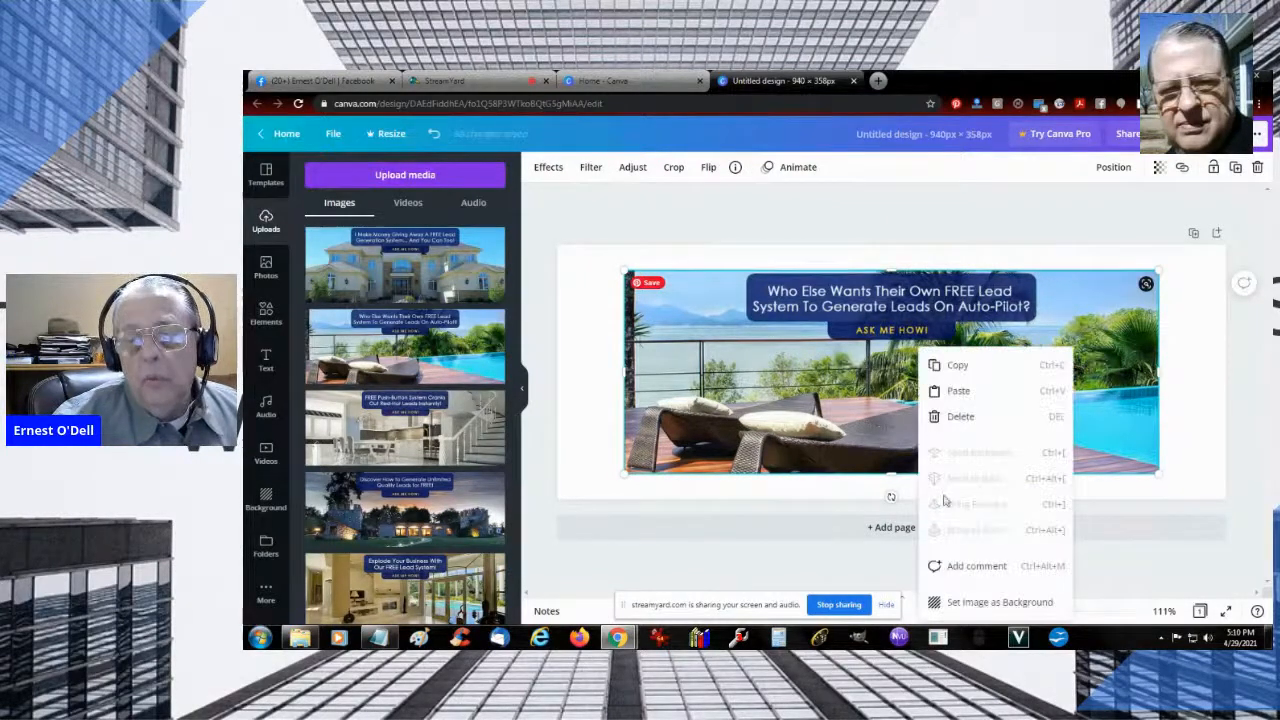
left_click(964, 605)
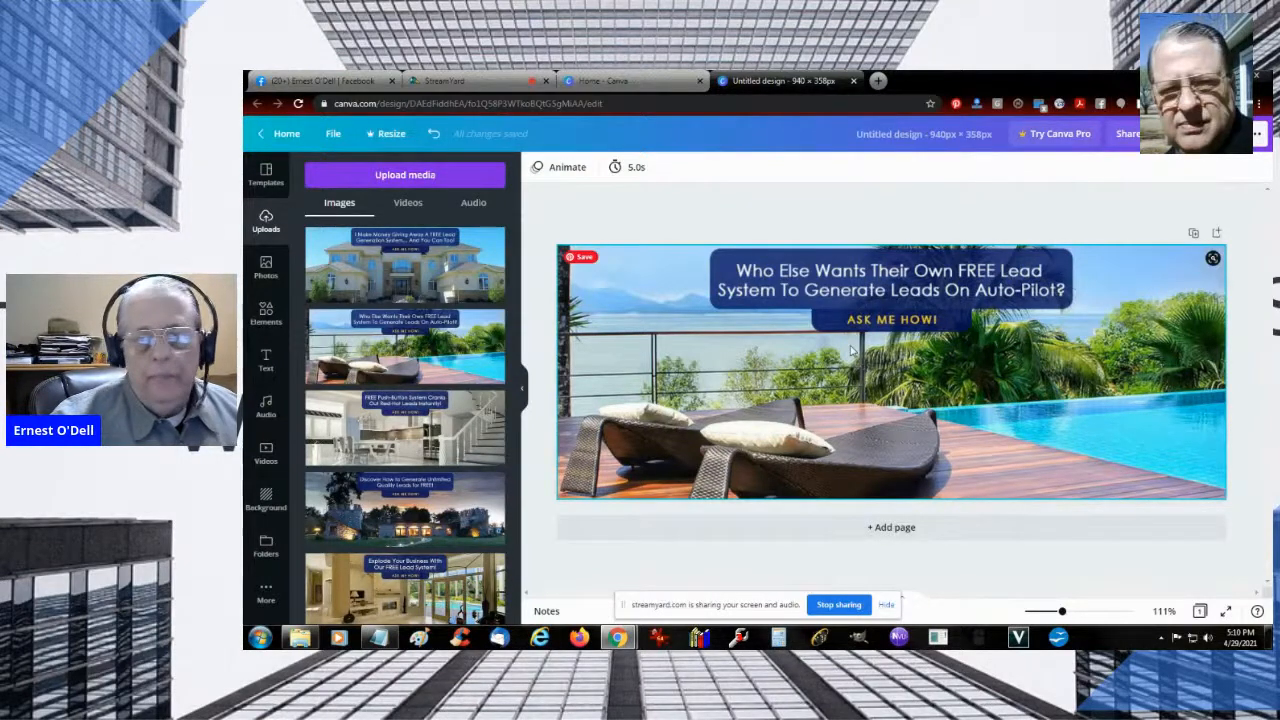
left_click(266, 364)
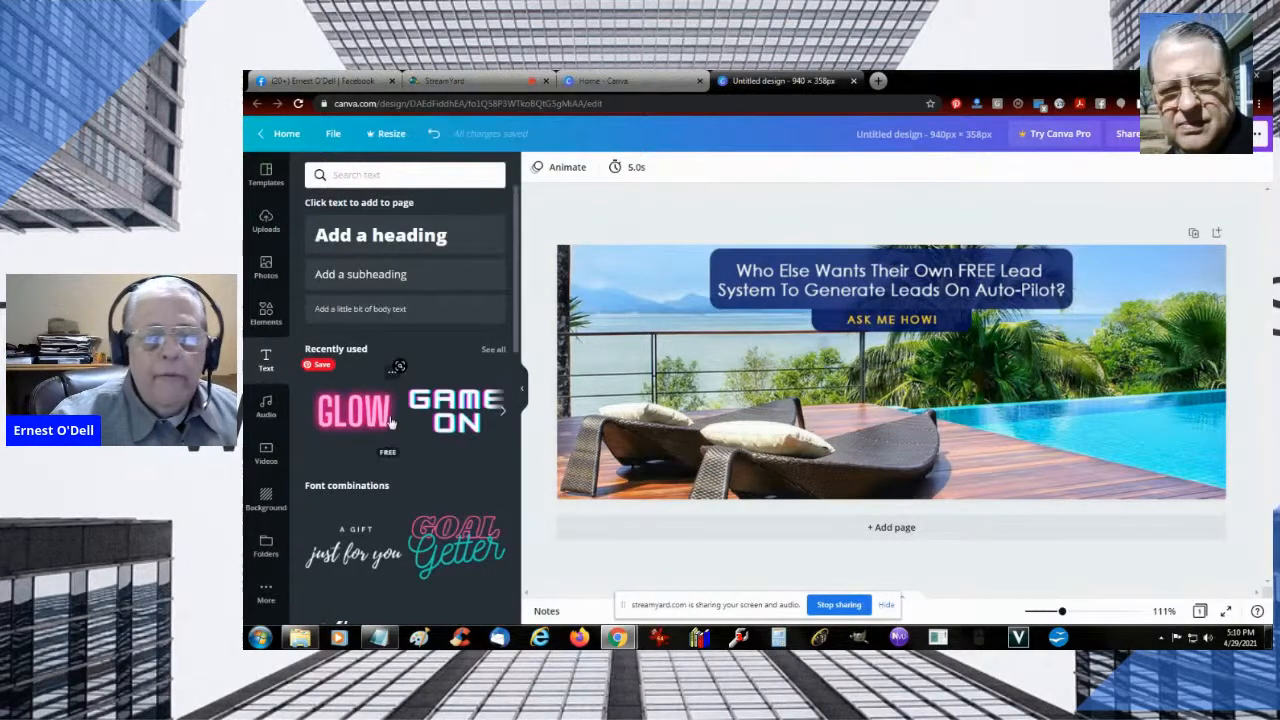
left_click(358, 241)
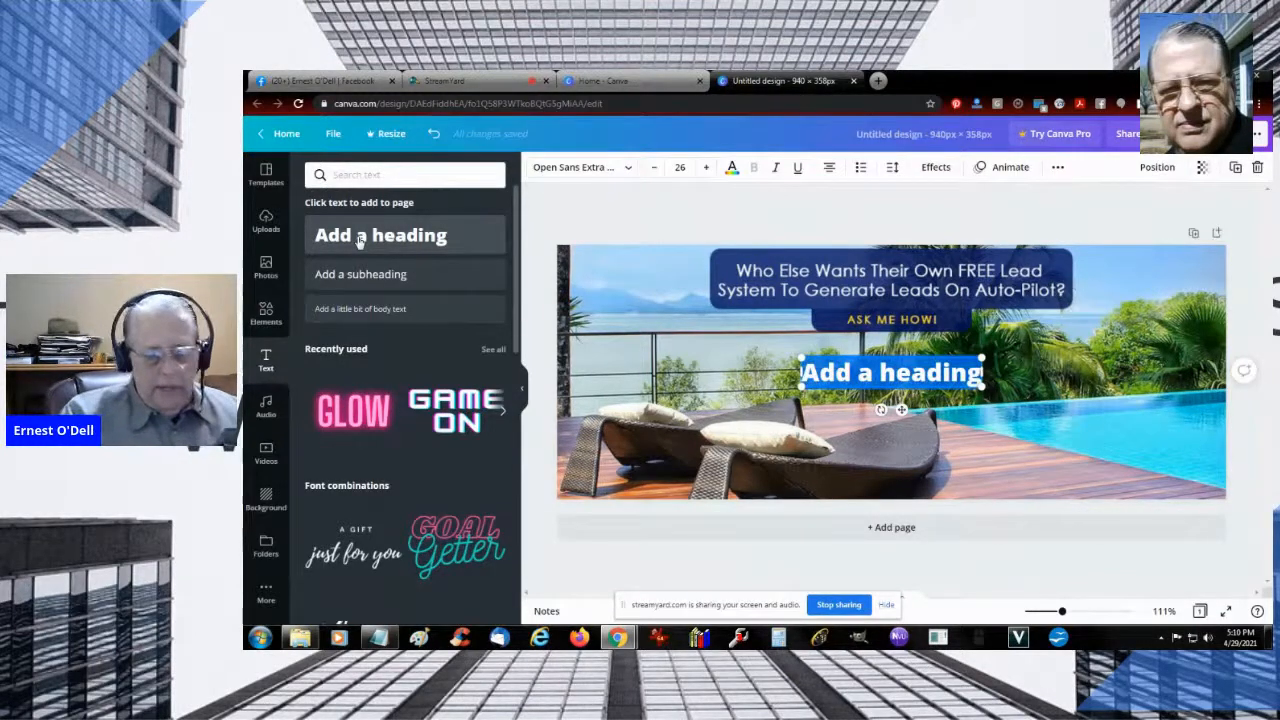
type("sss")
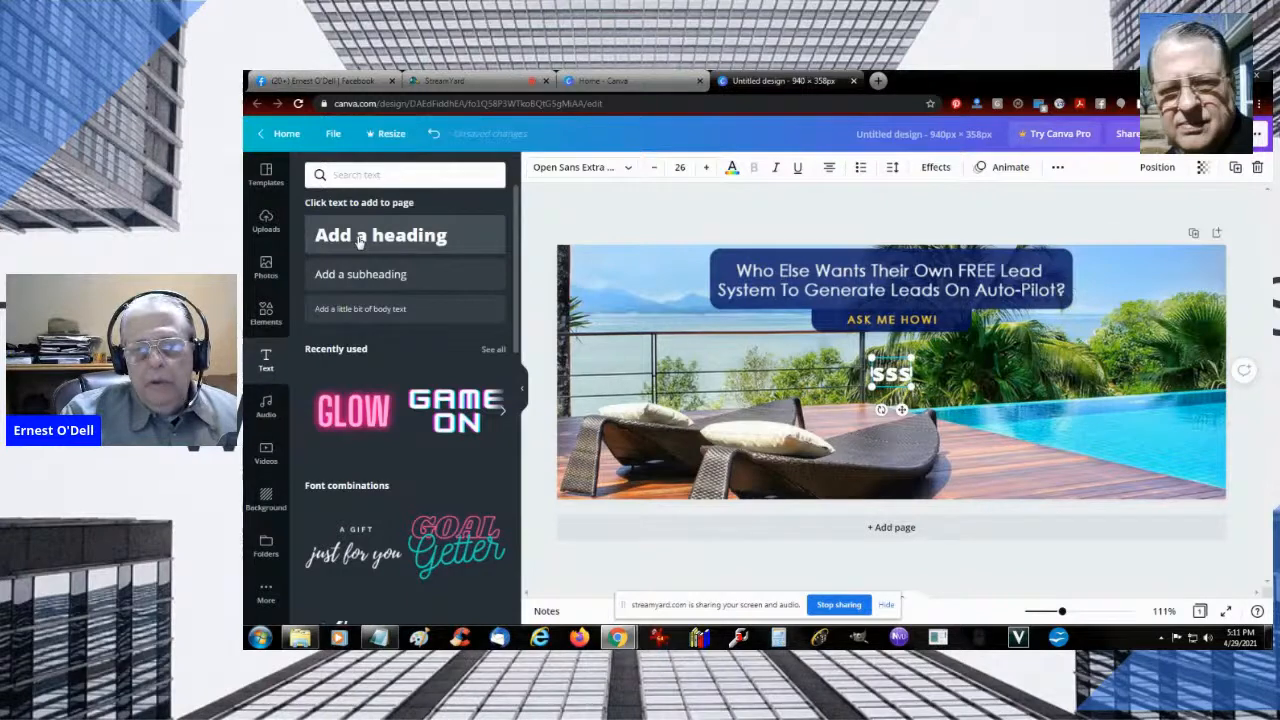
key("BackSpace")
key("BackSpace")
key("BackSpace")
type("w")
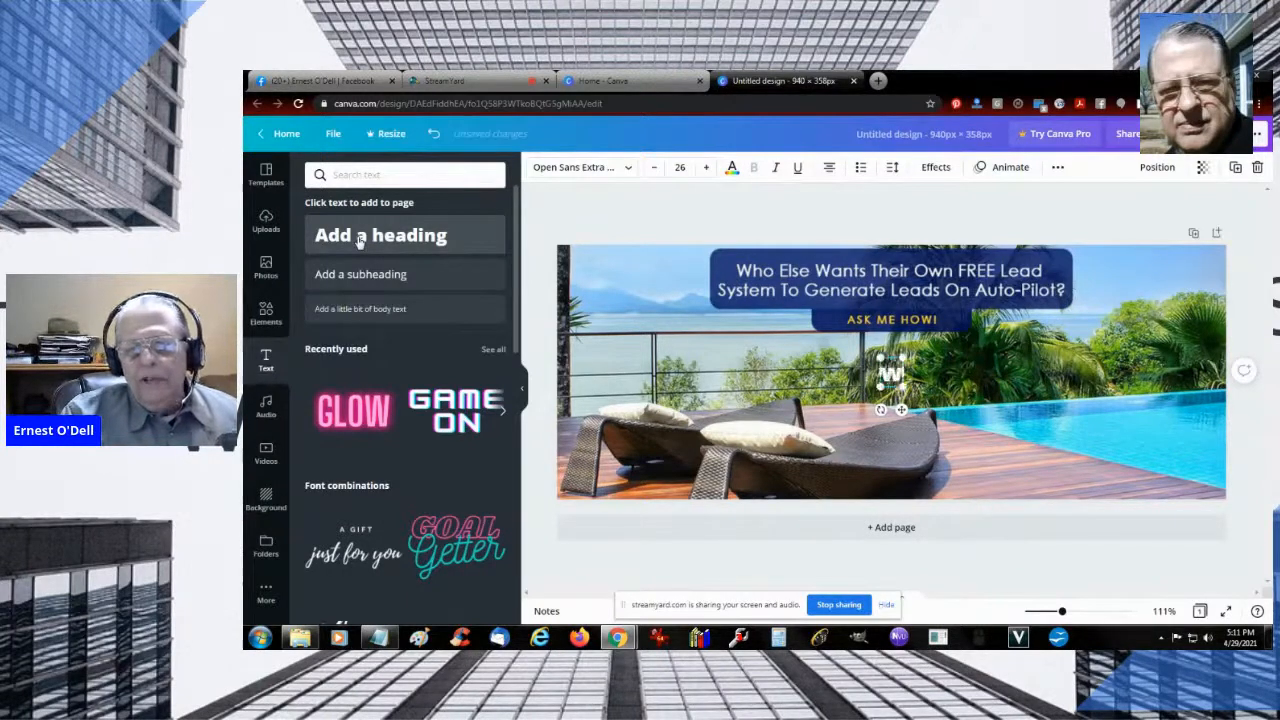
type("ww.")
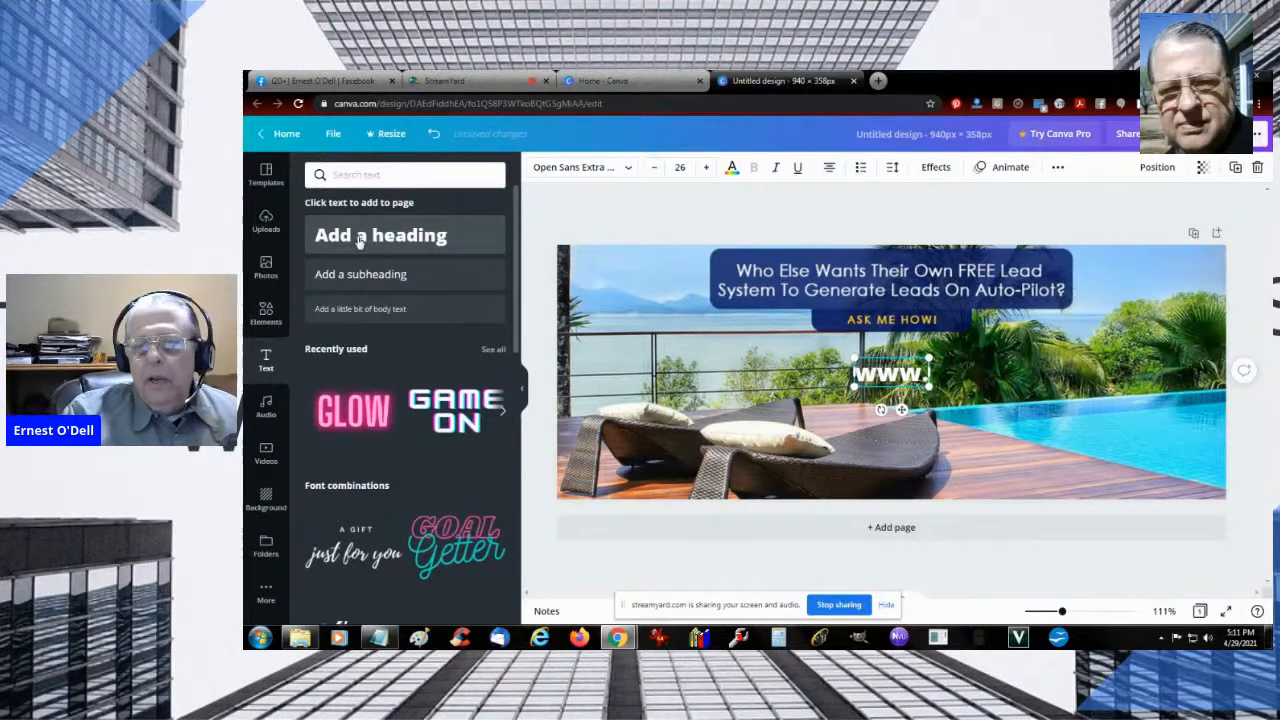
type("Your")
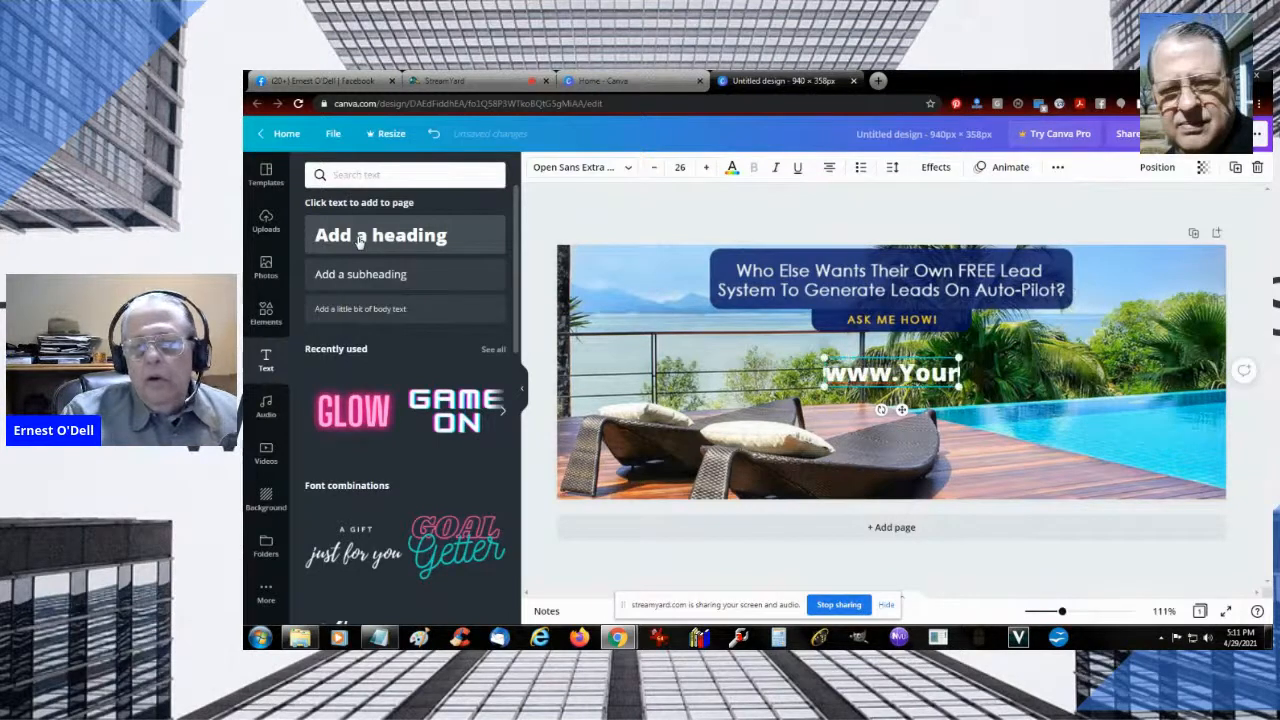
type("URL.com")
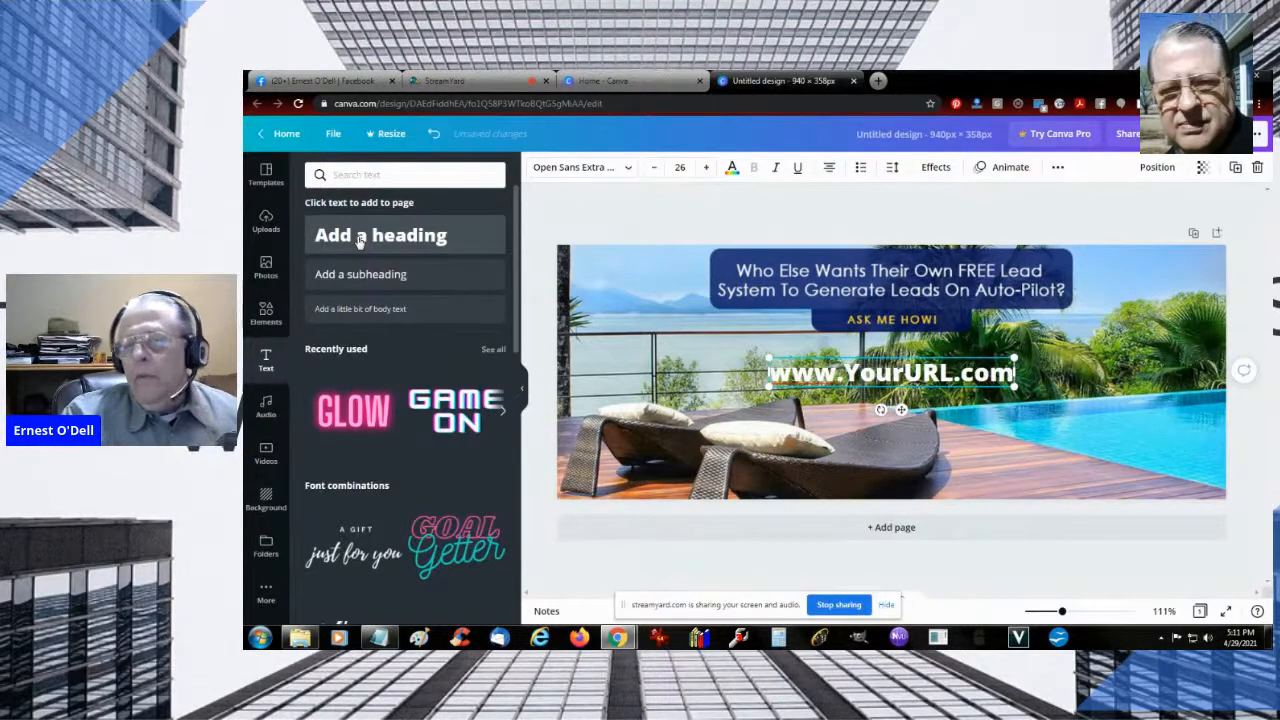
key("ctrl+a")
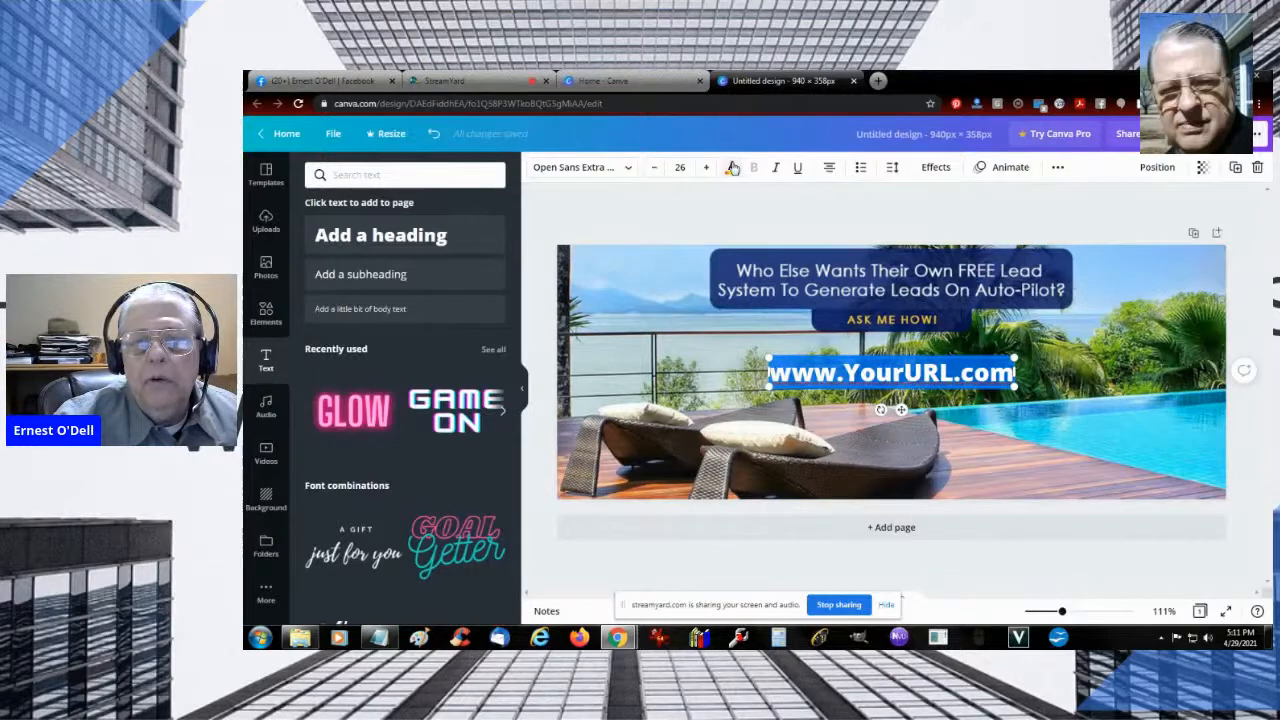
left_click(732, 168)
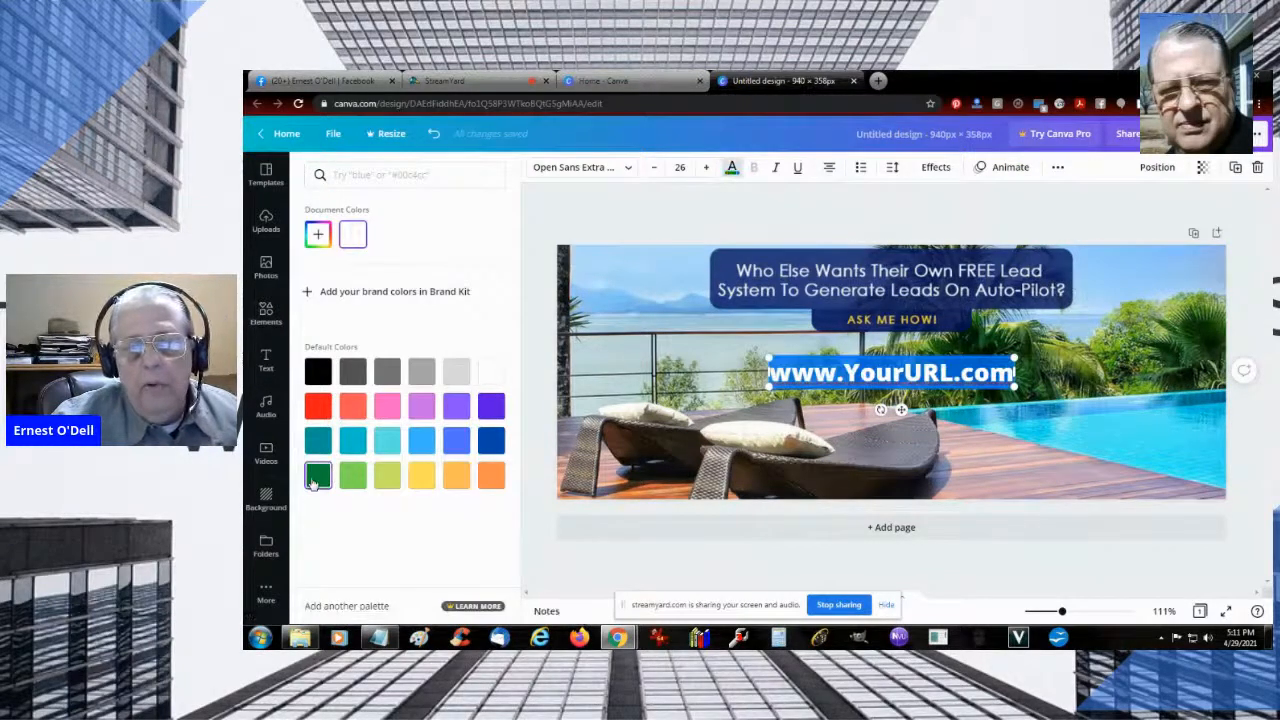
left_click(837, 426)
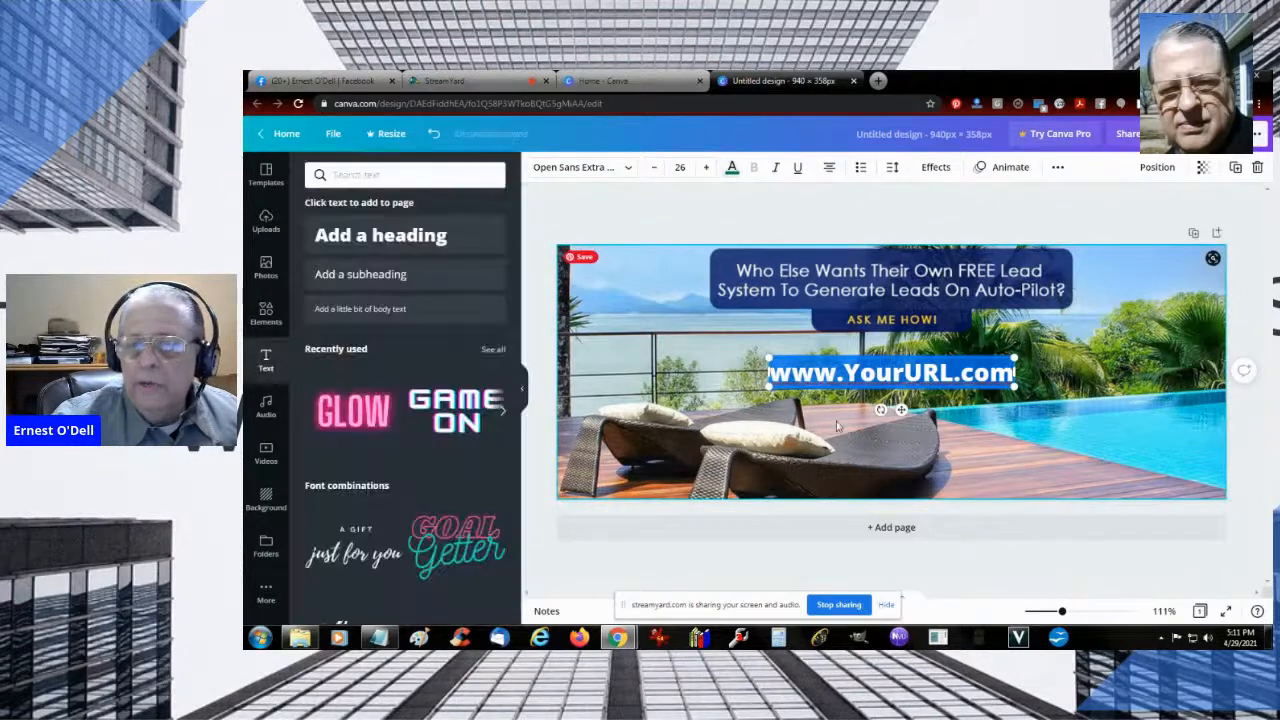
left_click(837, 426)
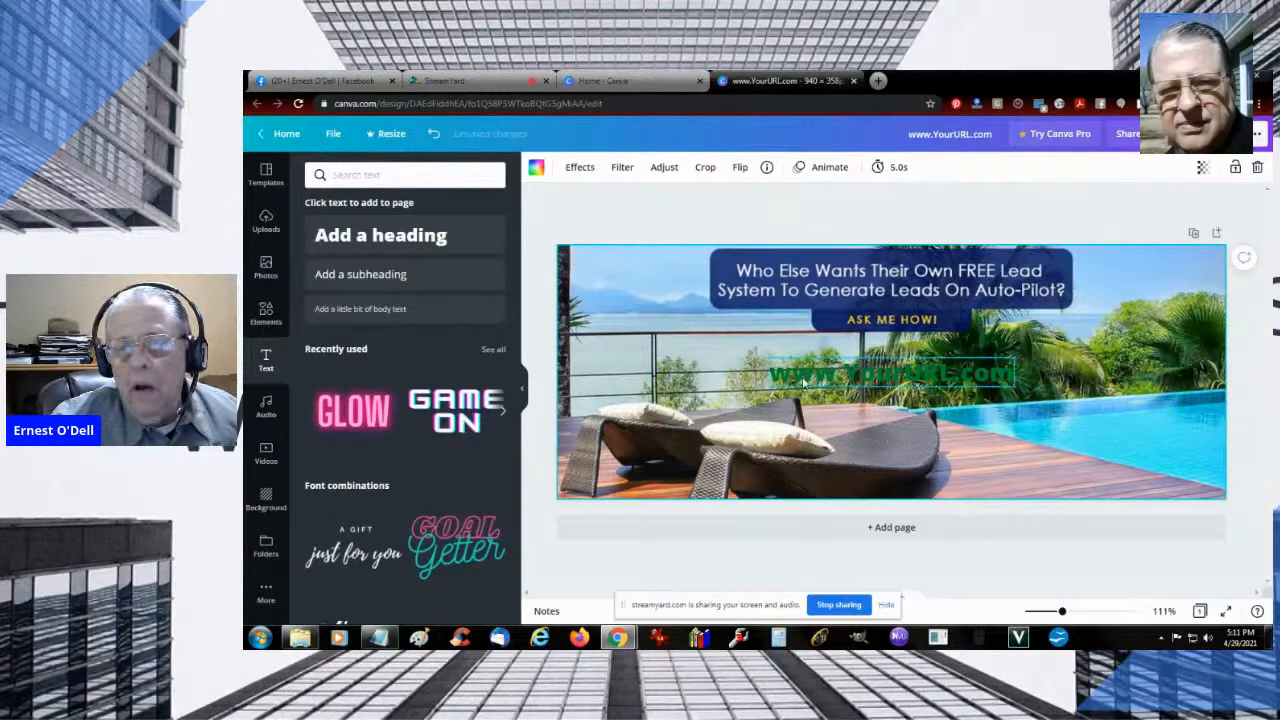
left_click(803, 383)
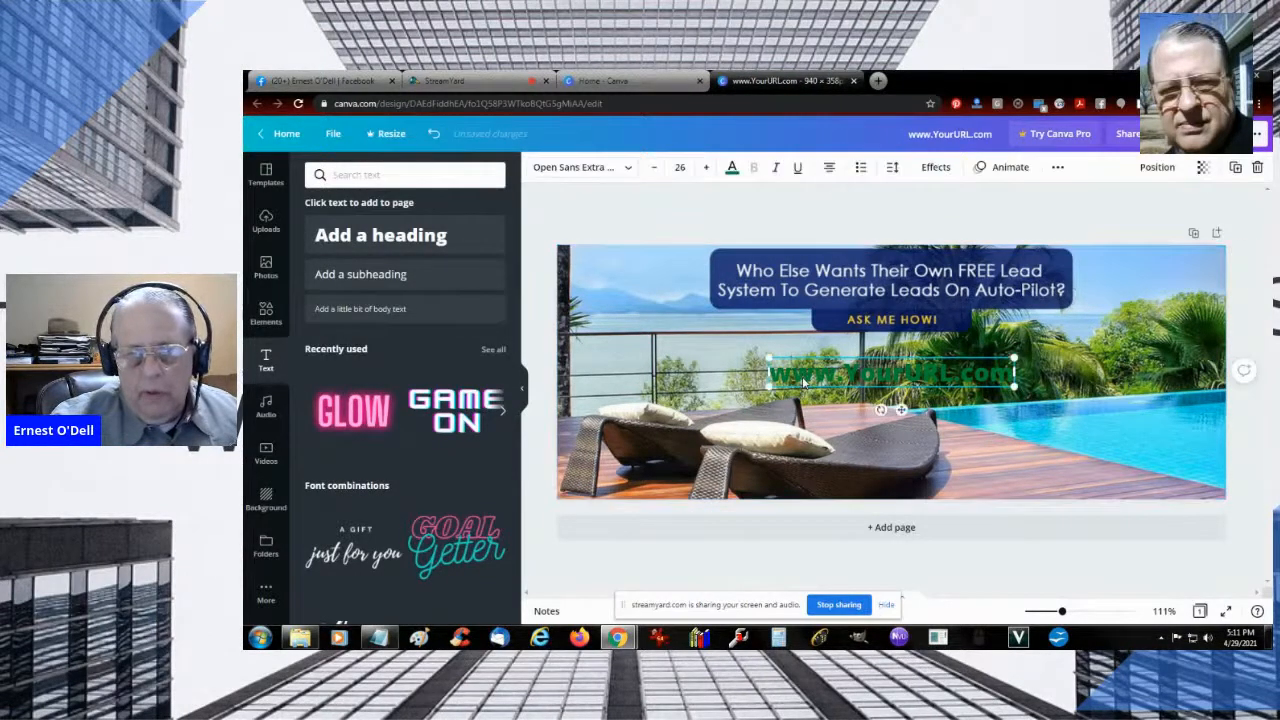
key("ctrl+a")
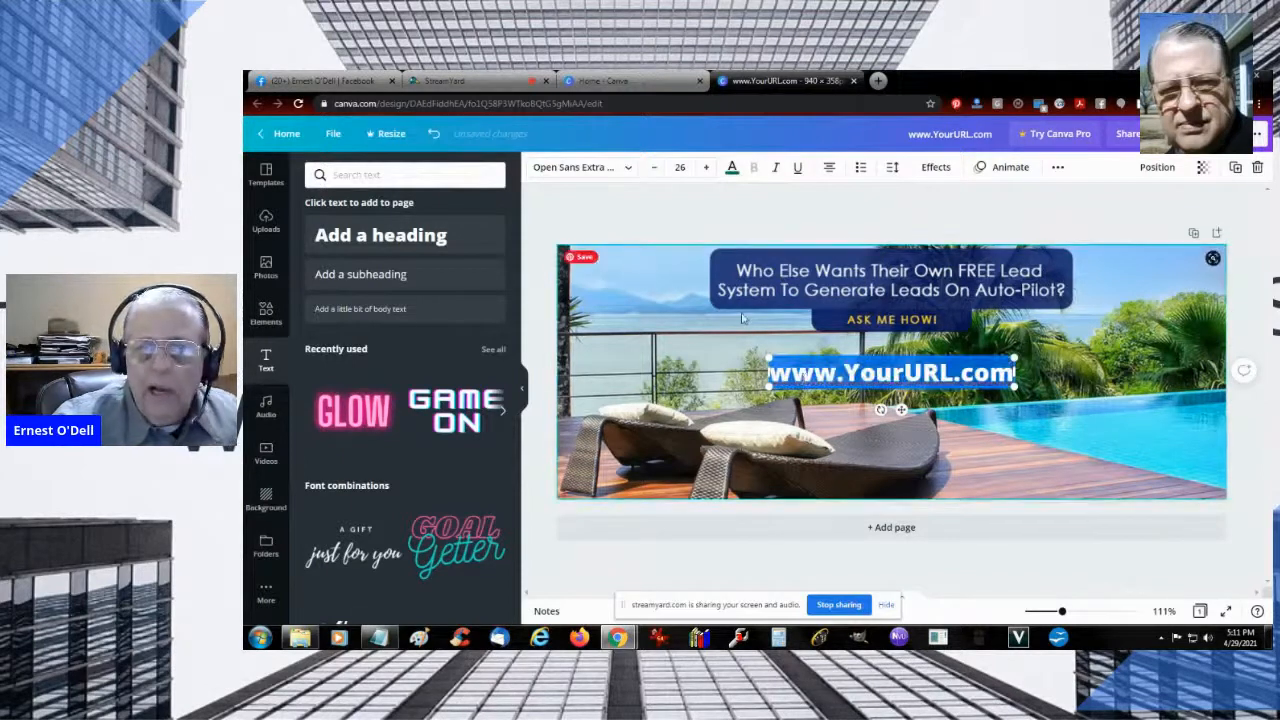
left_click(732, 168)
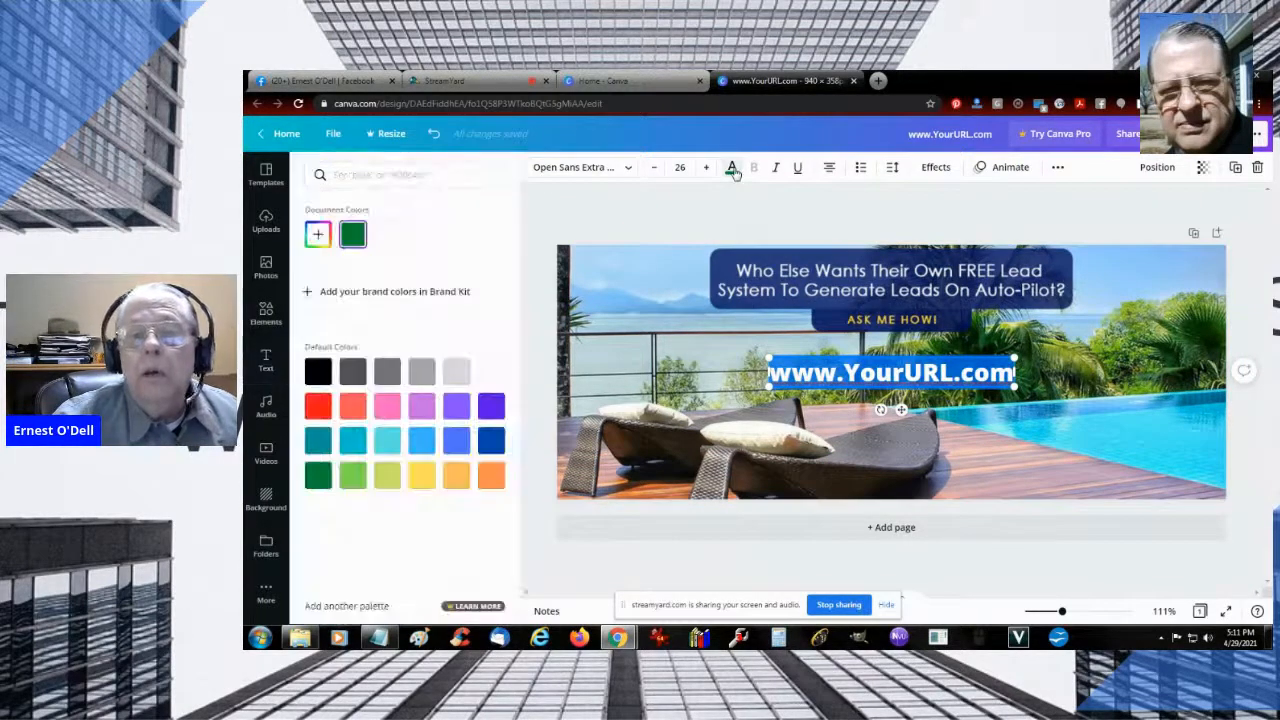
left_click(416, 474)
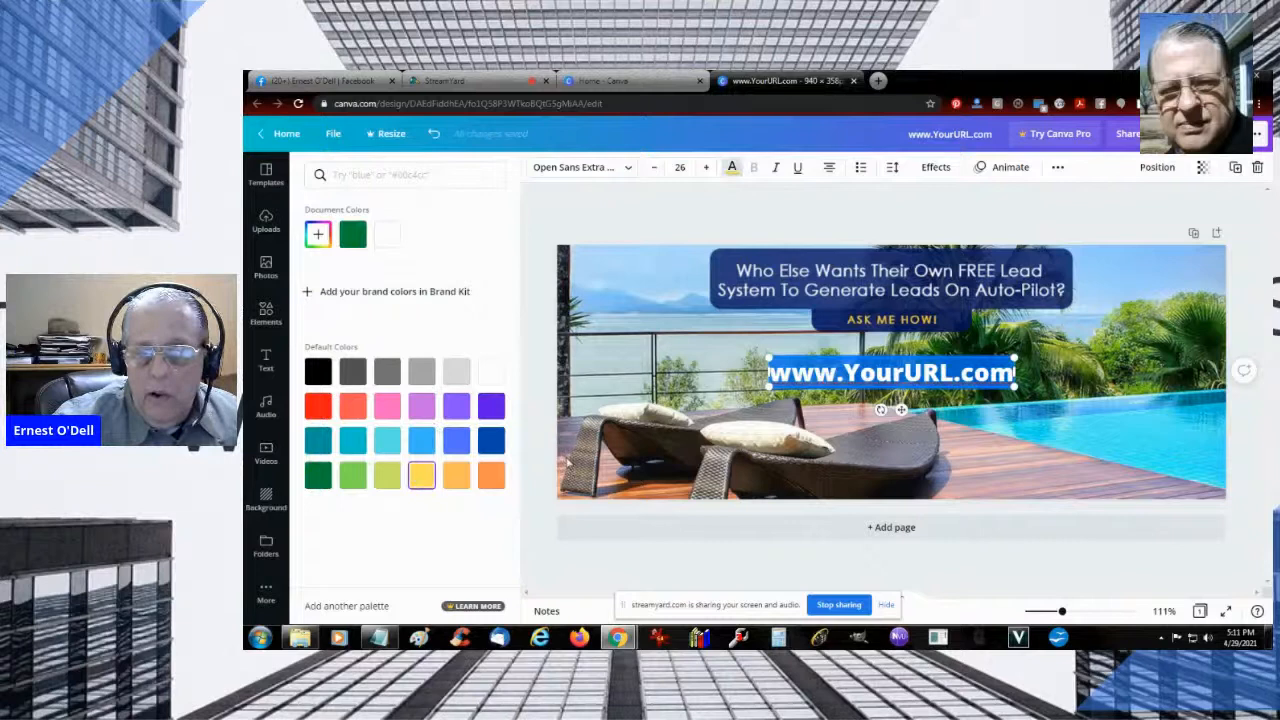
left_click(742, 322)
left_click(762, 290)
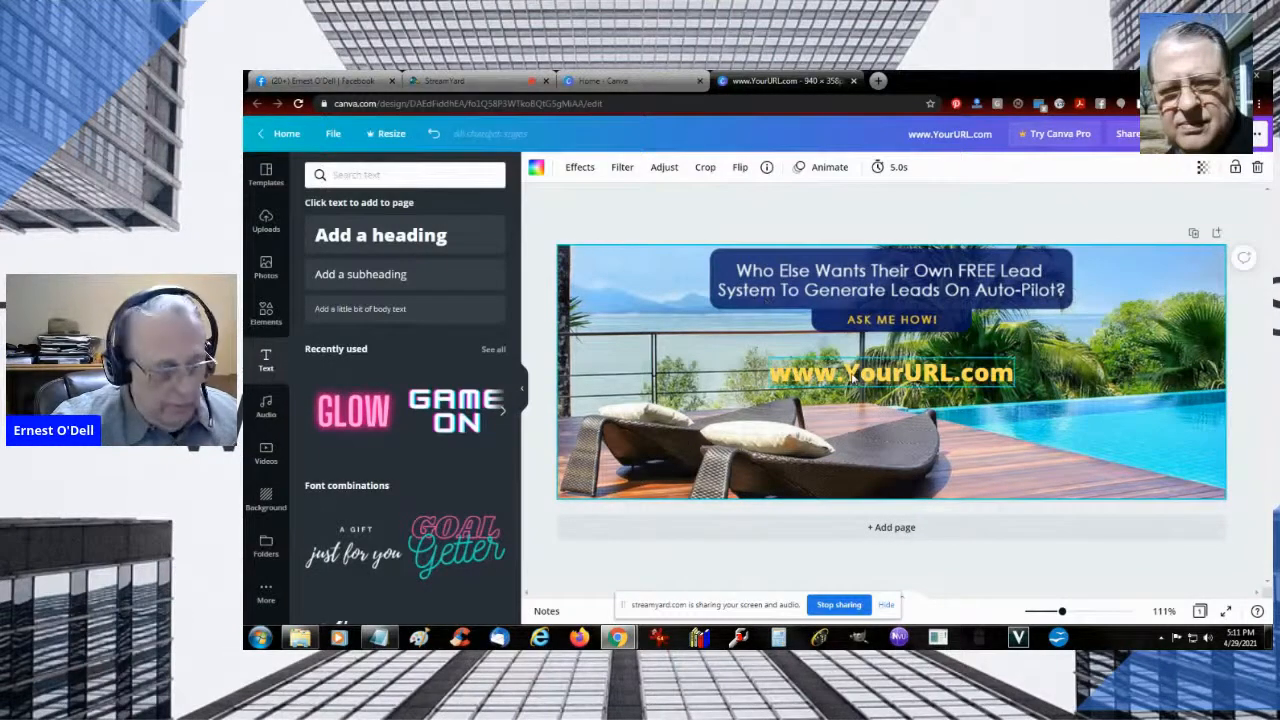
left_click(853, 378)
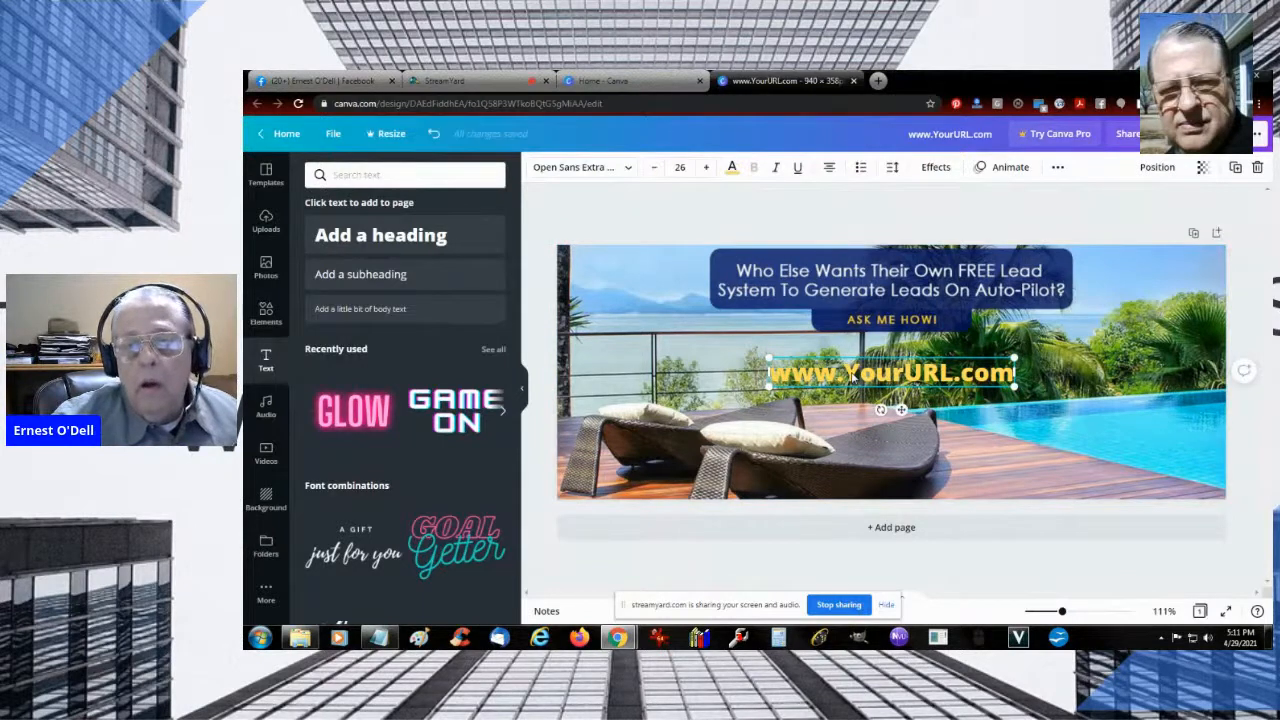
double_click(853, 376)
key("ctrl+a")
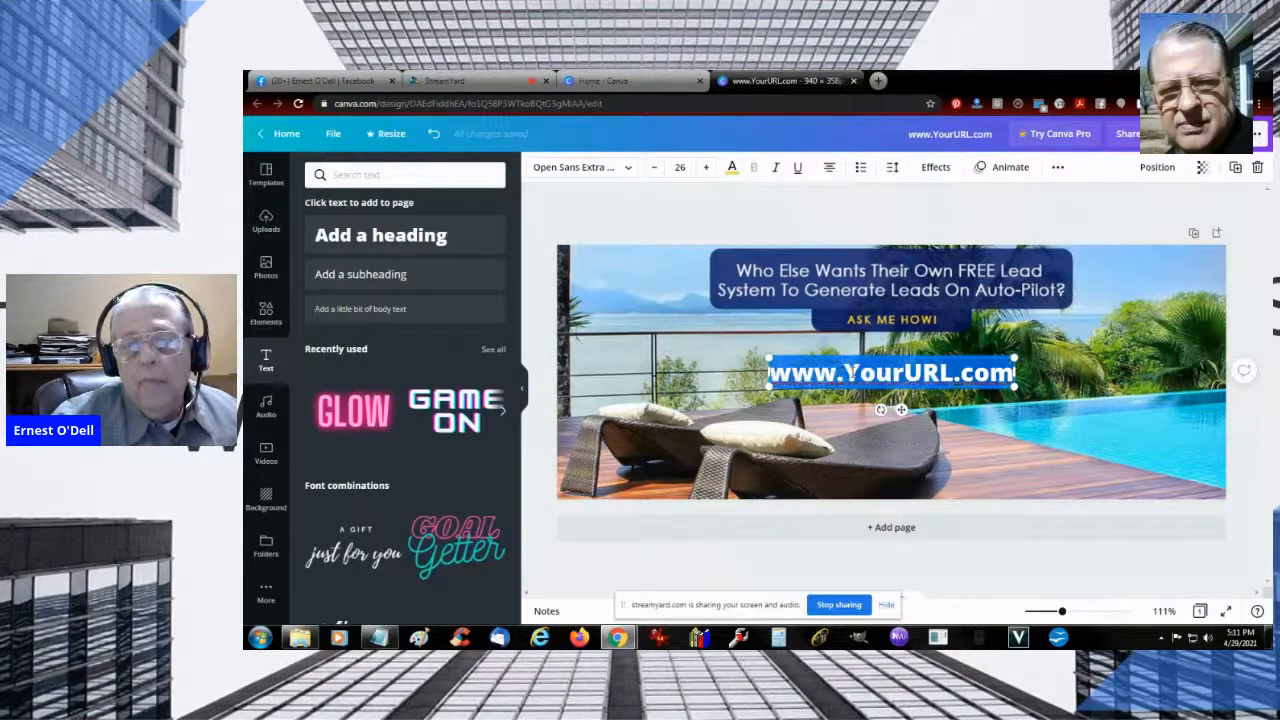
left_click(733, 168)
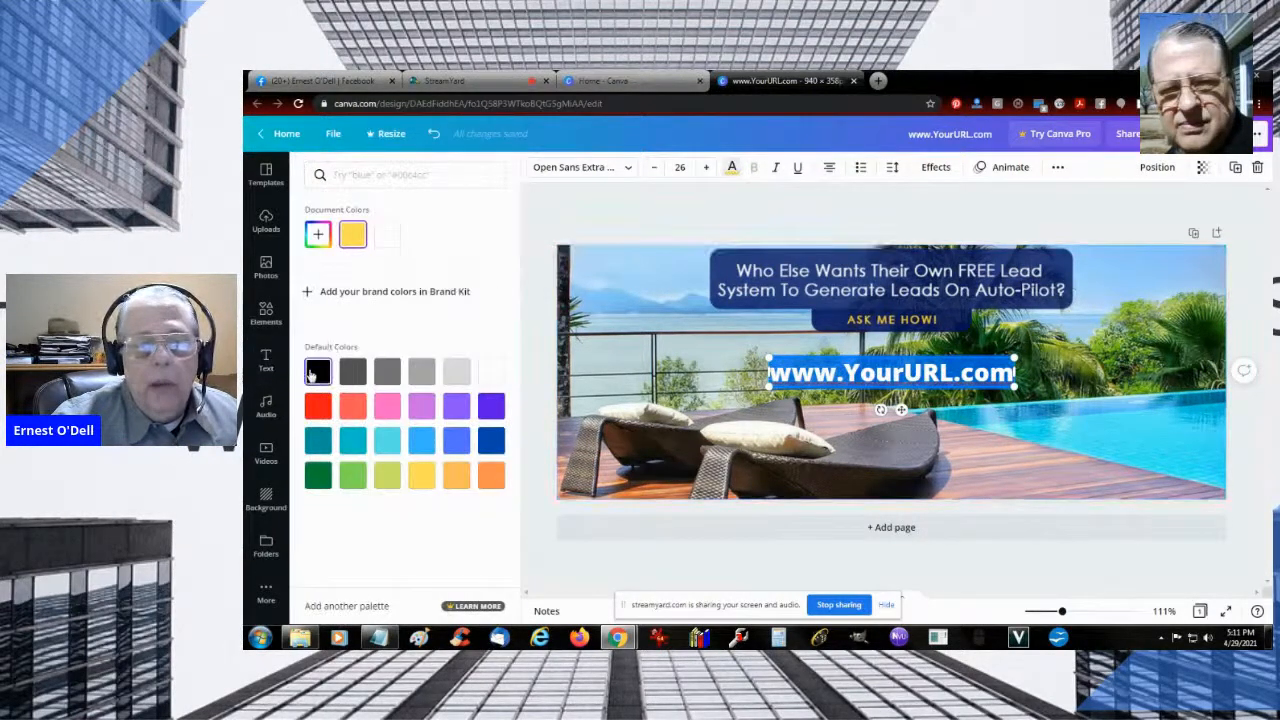
left_click(316, 373)
left_click(775, 329)
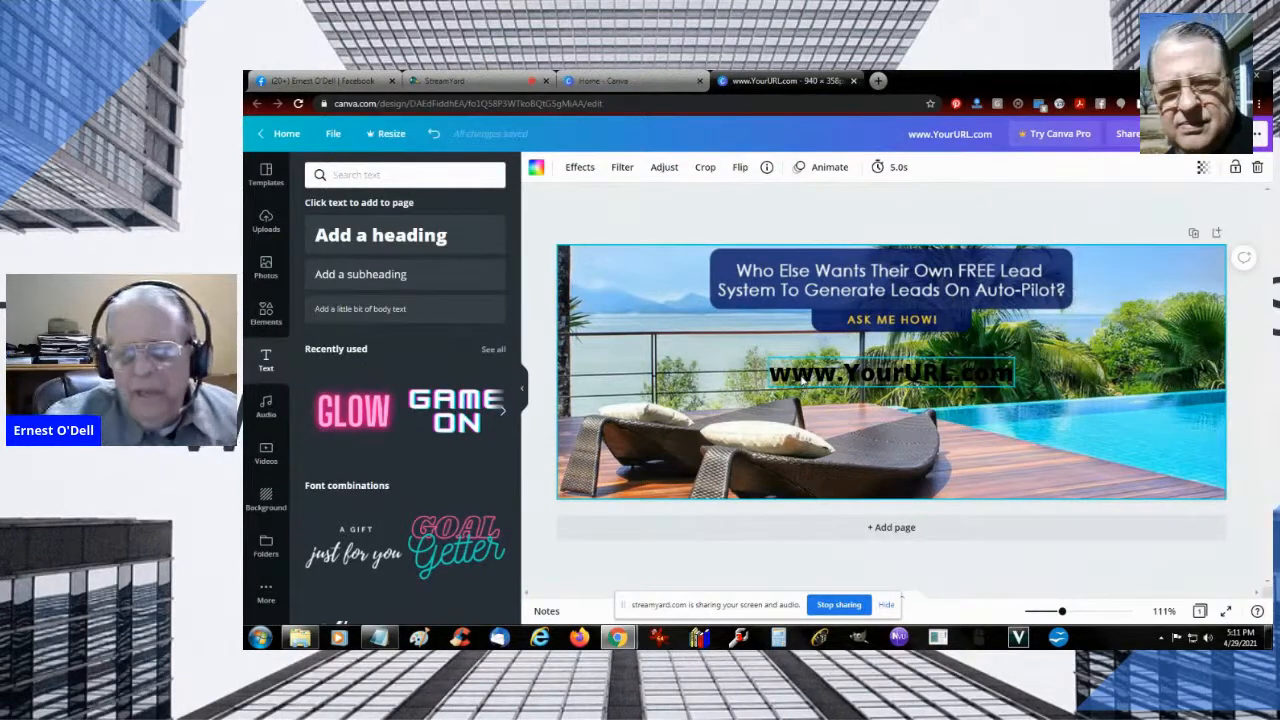
left_click_drag(870, 373, 1055, 433)
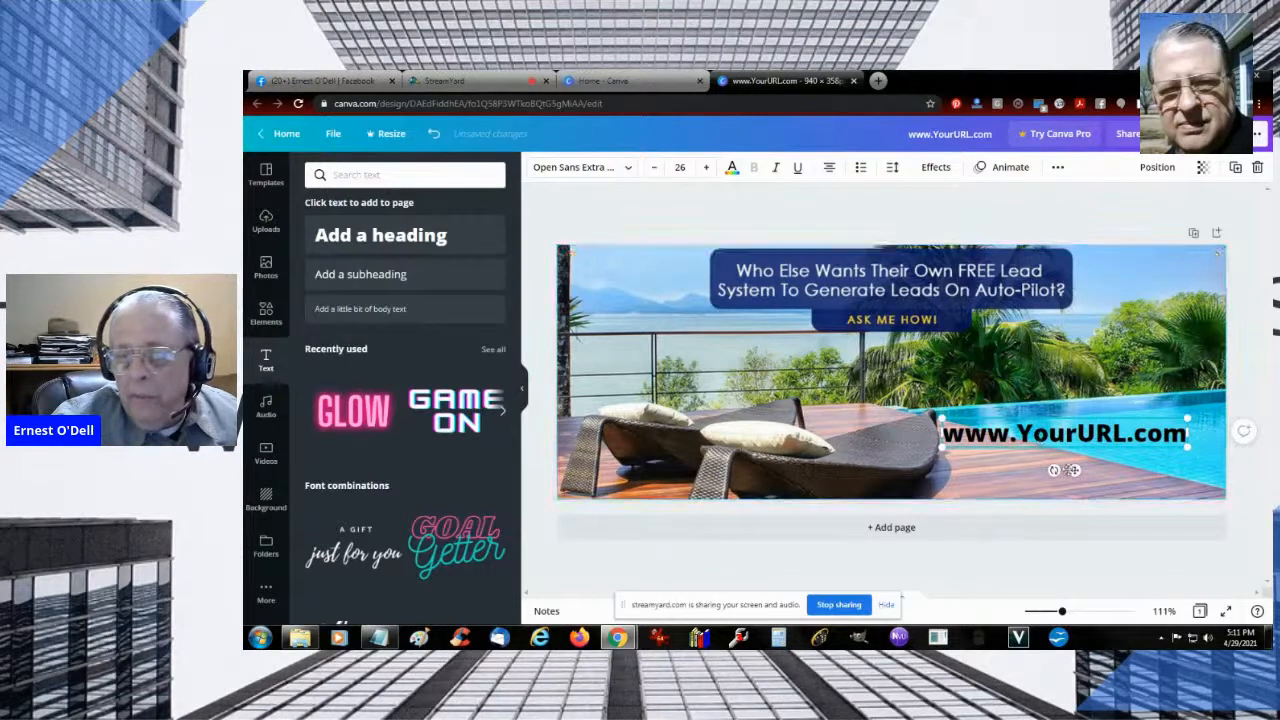
mouse_move(1075, 471)
left_mouse_down()
mouse_move(1078, 450)
mouse_move(1092, 455)
left_mouse_up()
double_click(1070, 419)
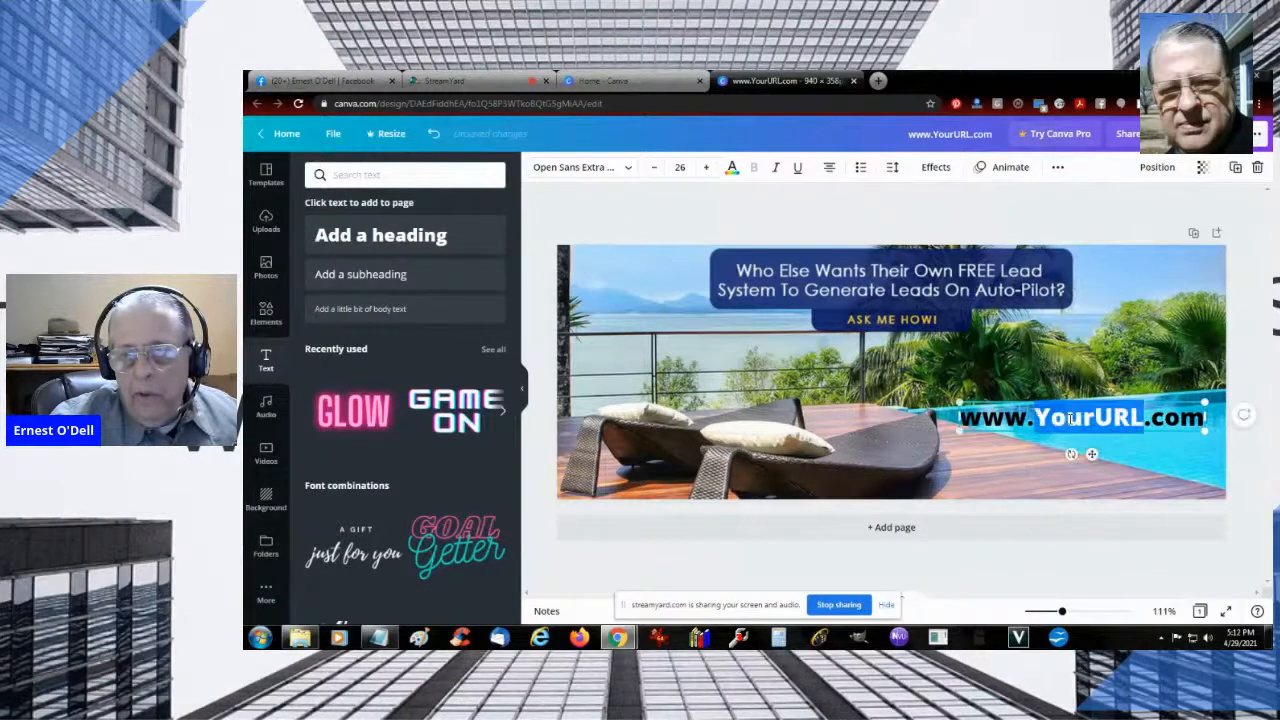
left_click(1070, 419)
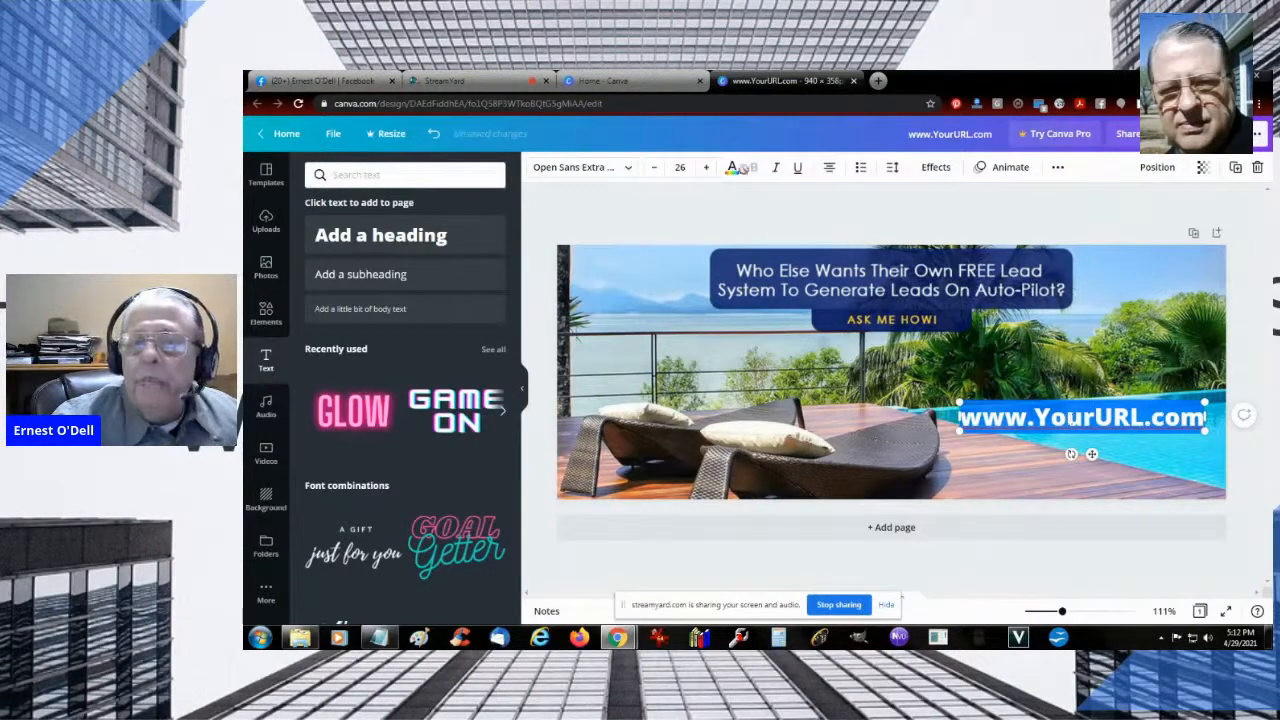
left_click(732, 168)
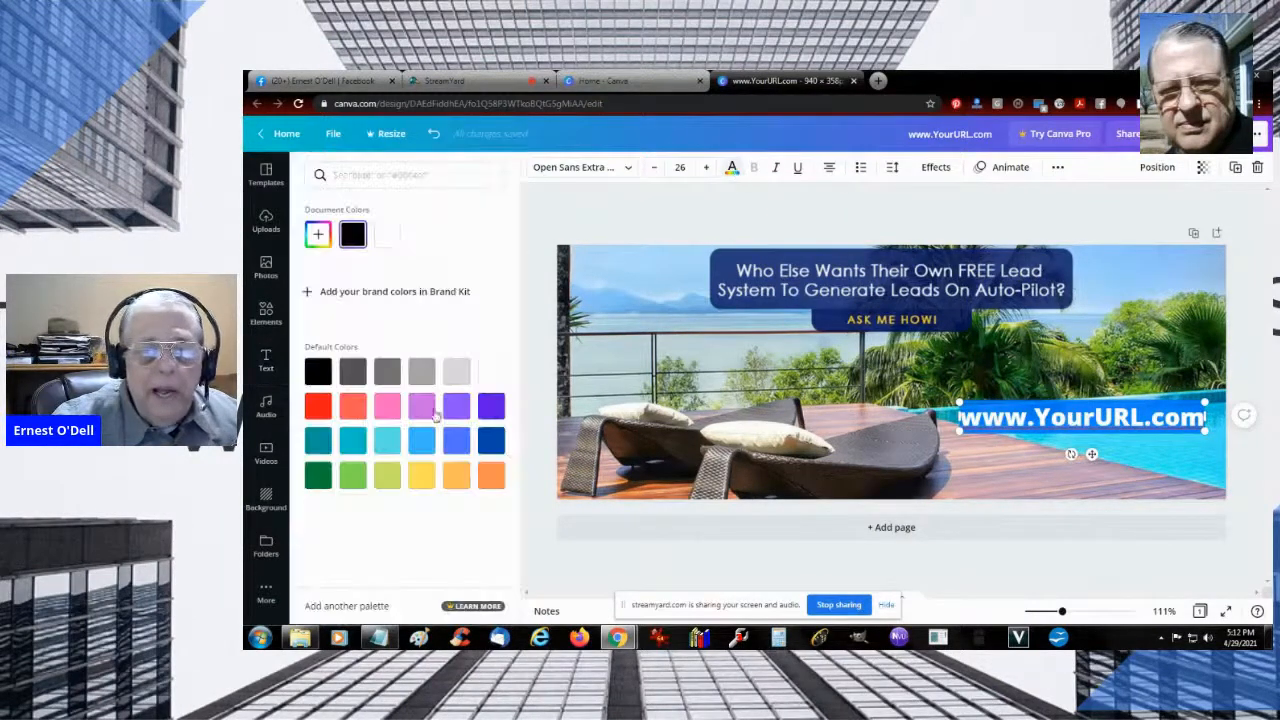
left_click(489, 373)
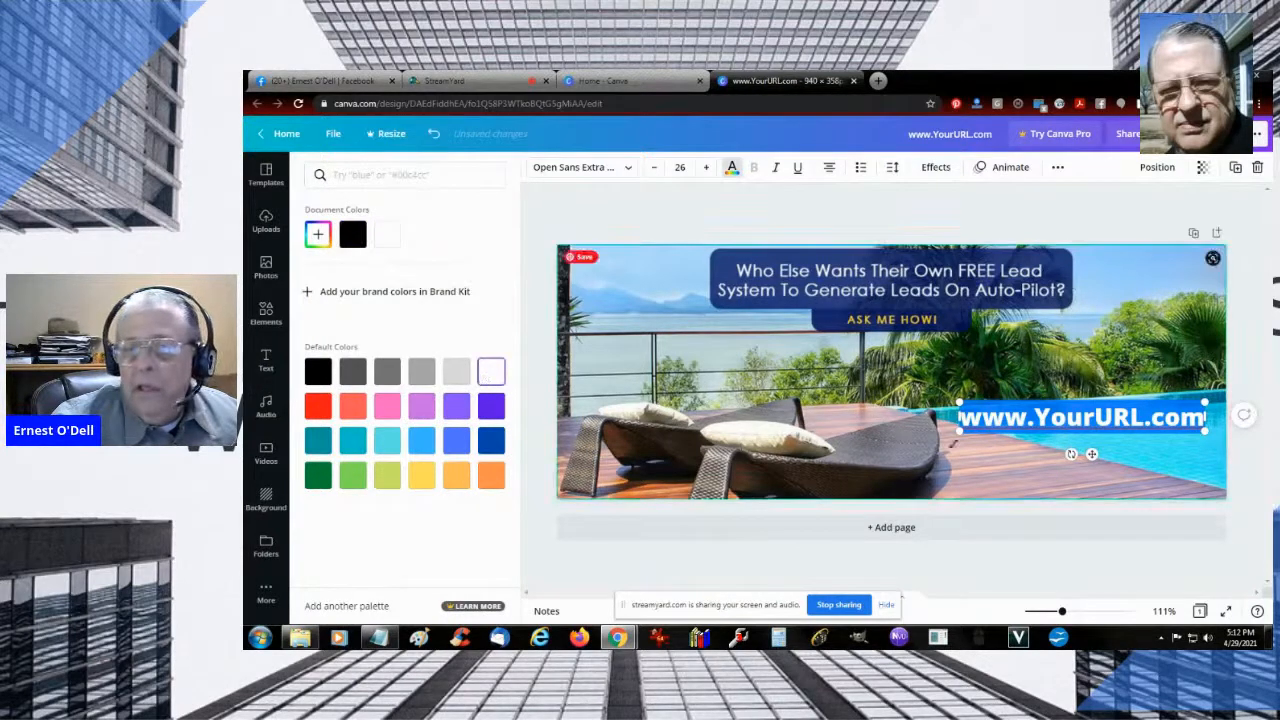
left_click(1032, 462)
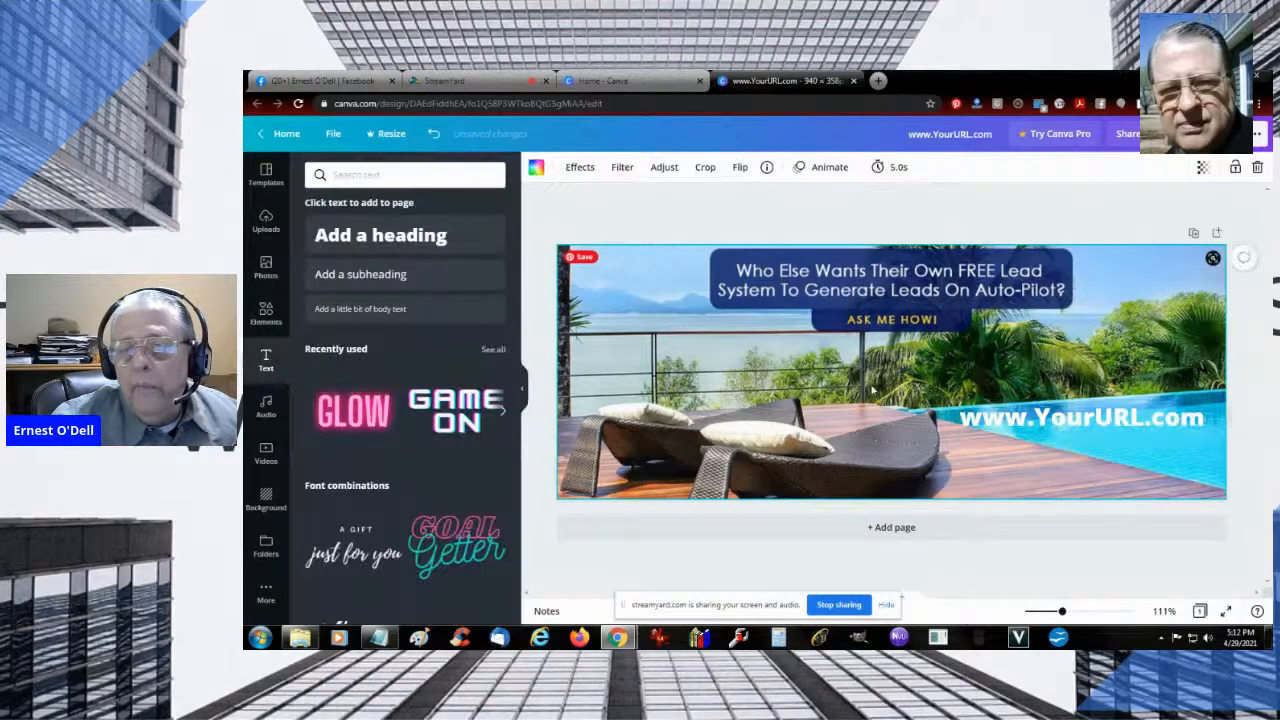
left_click(1080, 425)
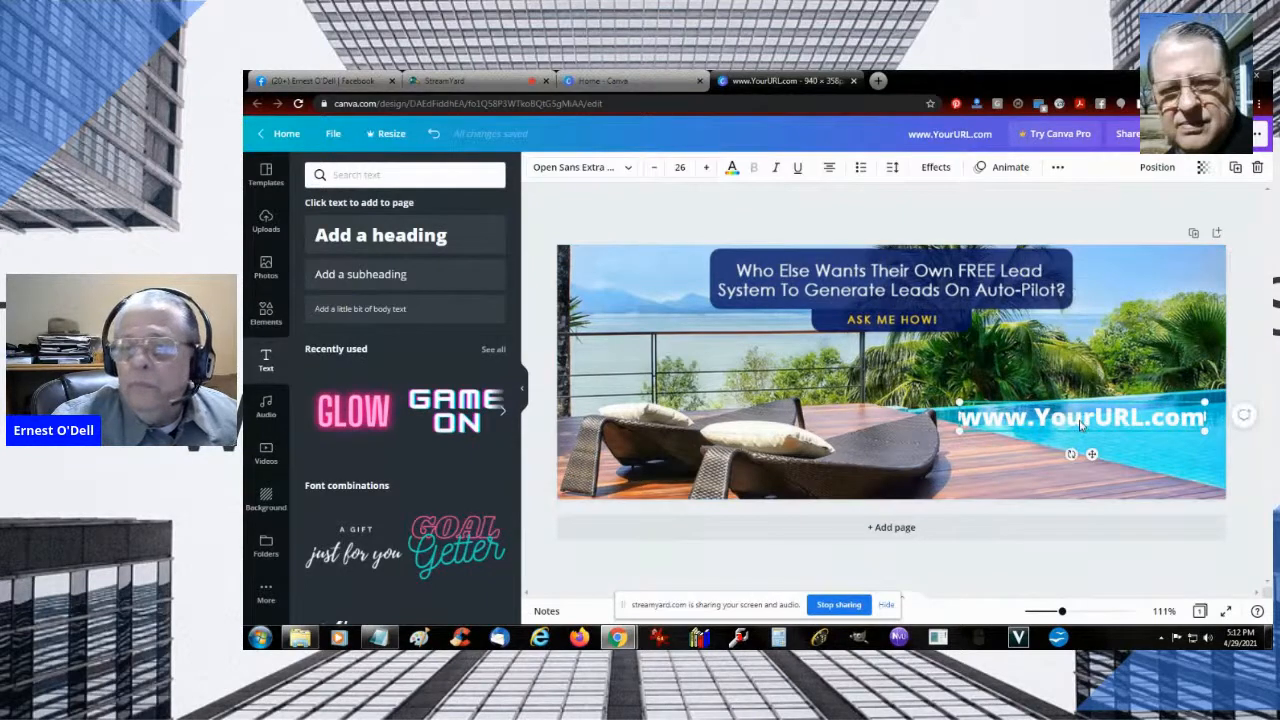
triple_click(1080, 425)
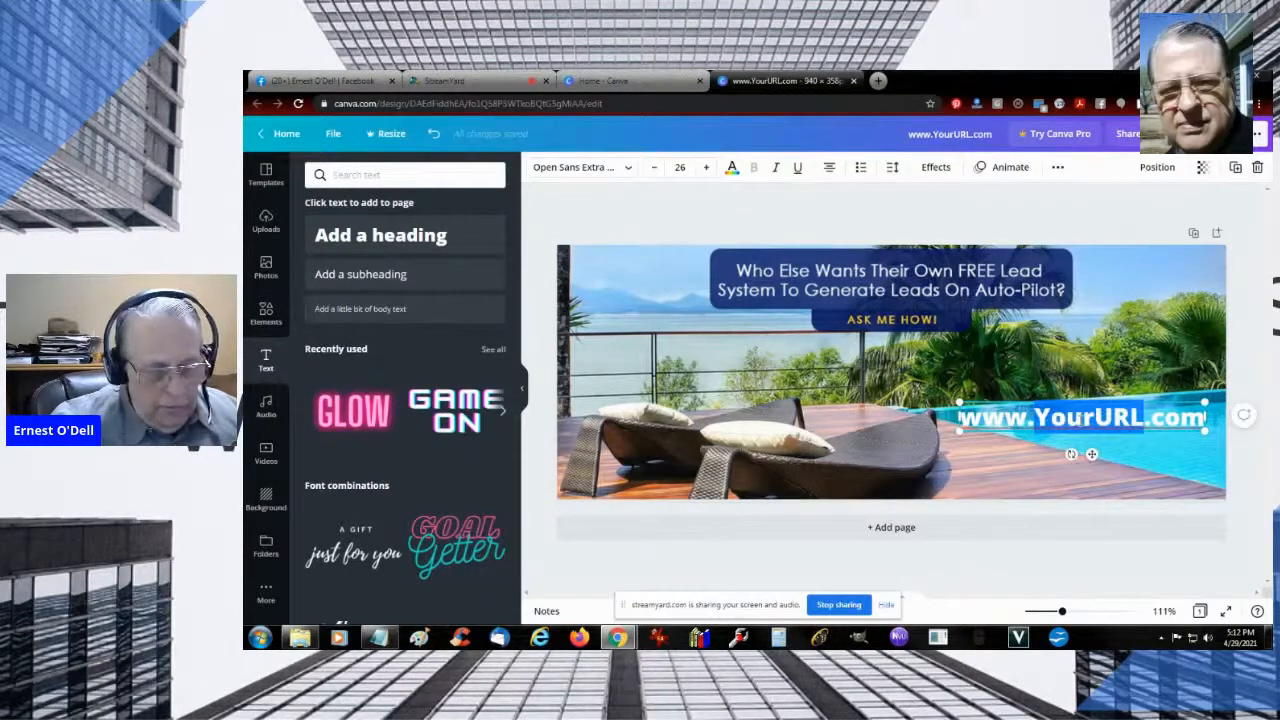
left_click(628, 170)
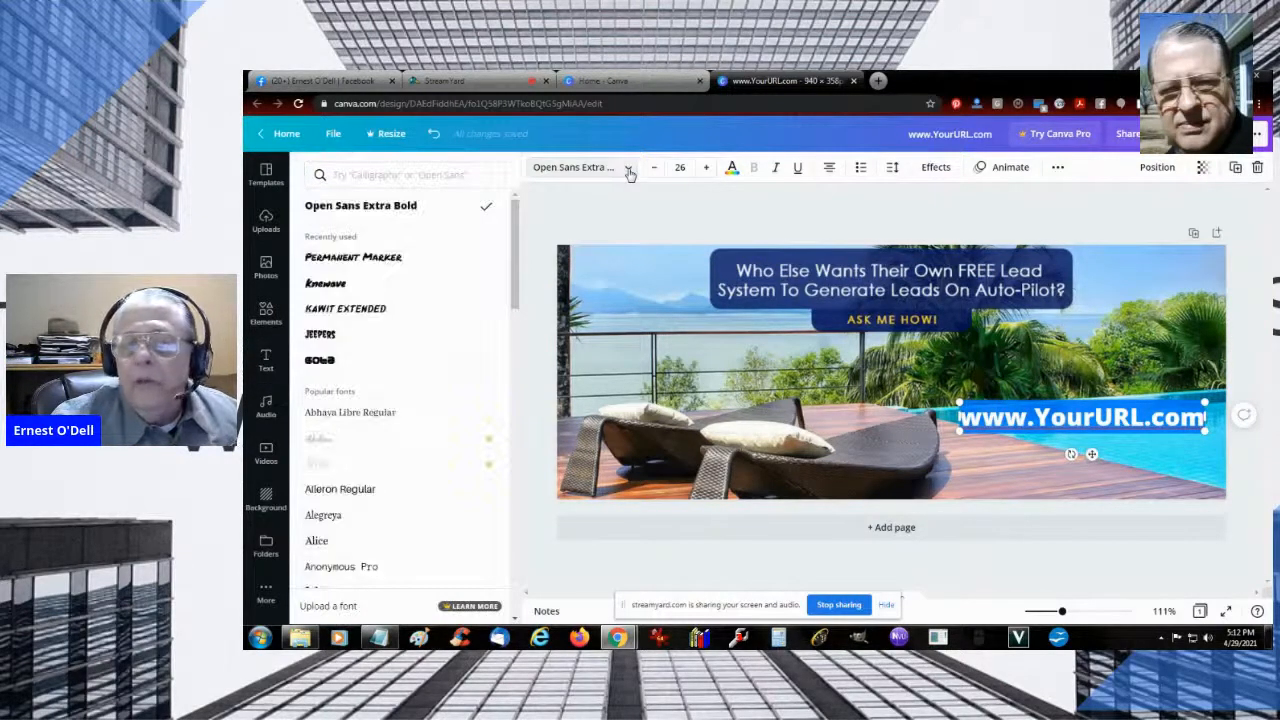
left_click(337, 259)
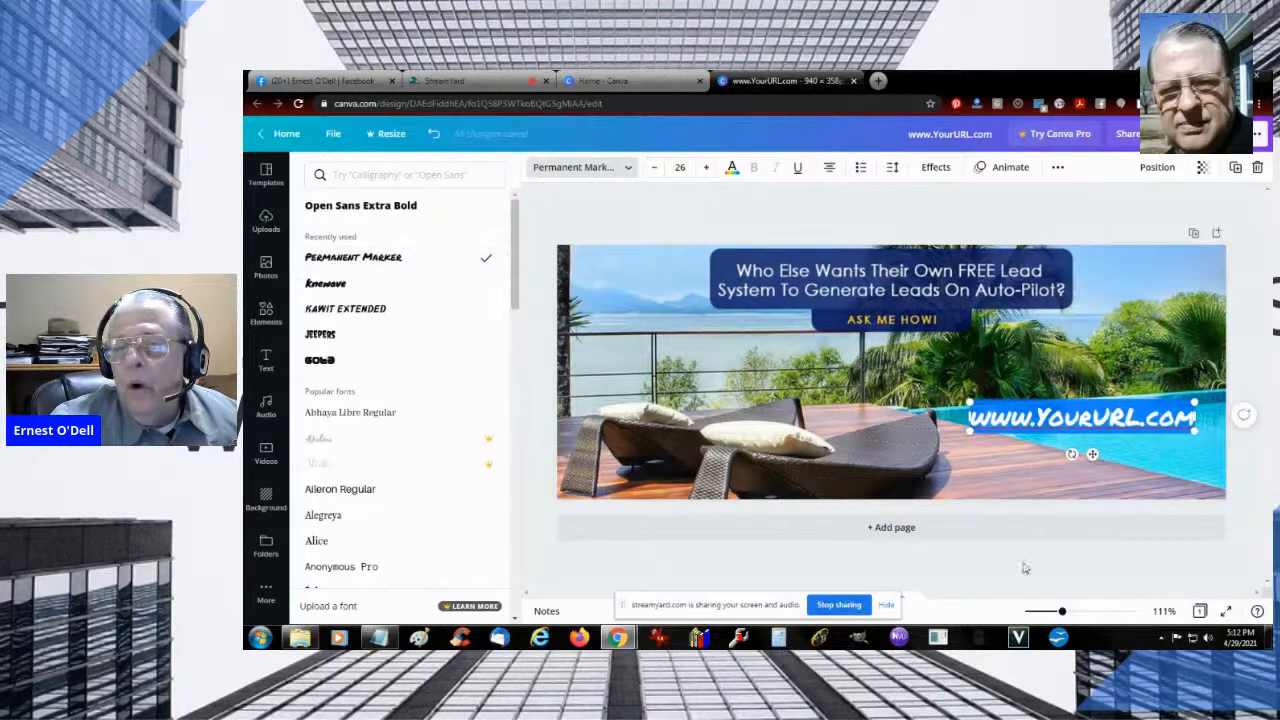
left_click(1166, 461)
left_click(1166, 461)
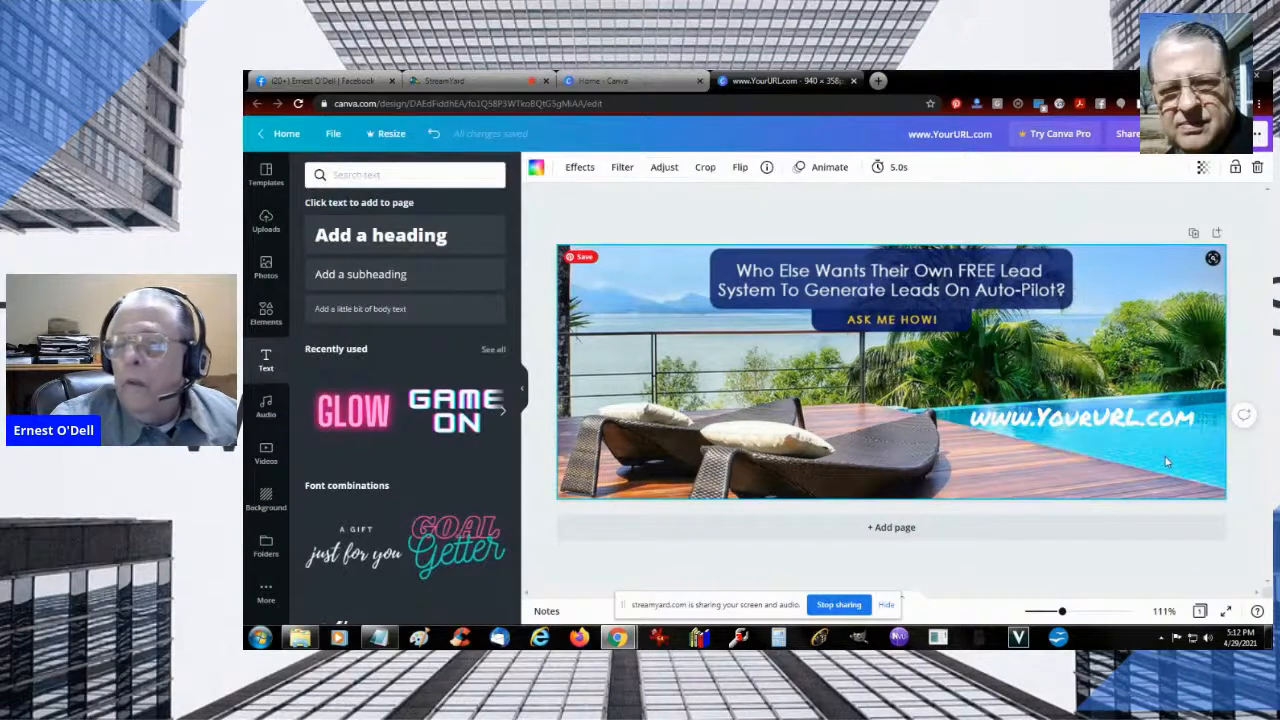
left_click(1100, 418)
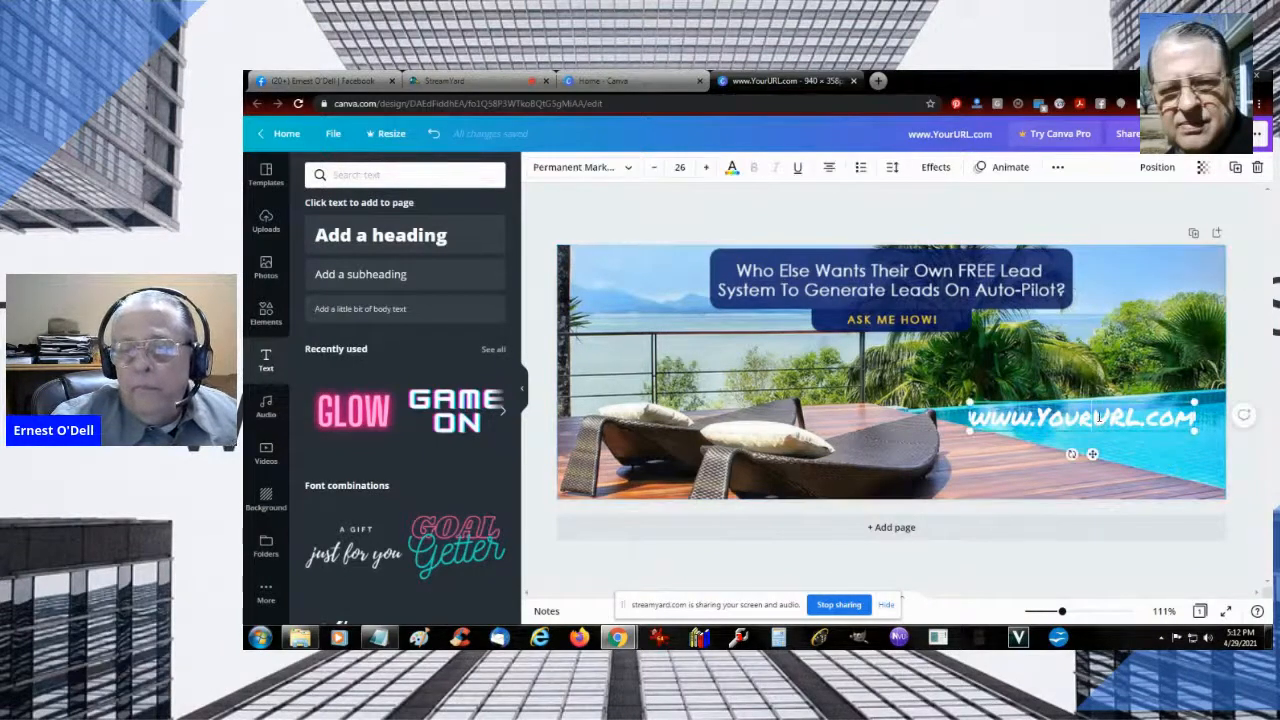
double_click(1099, 418)
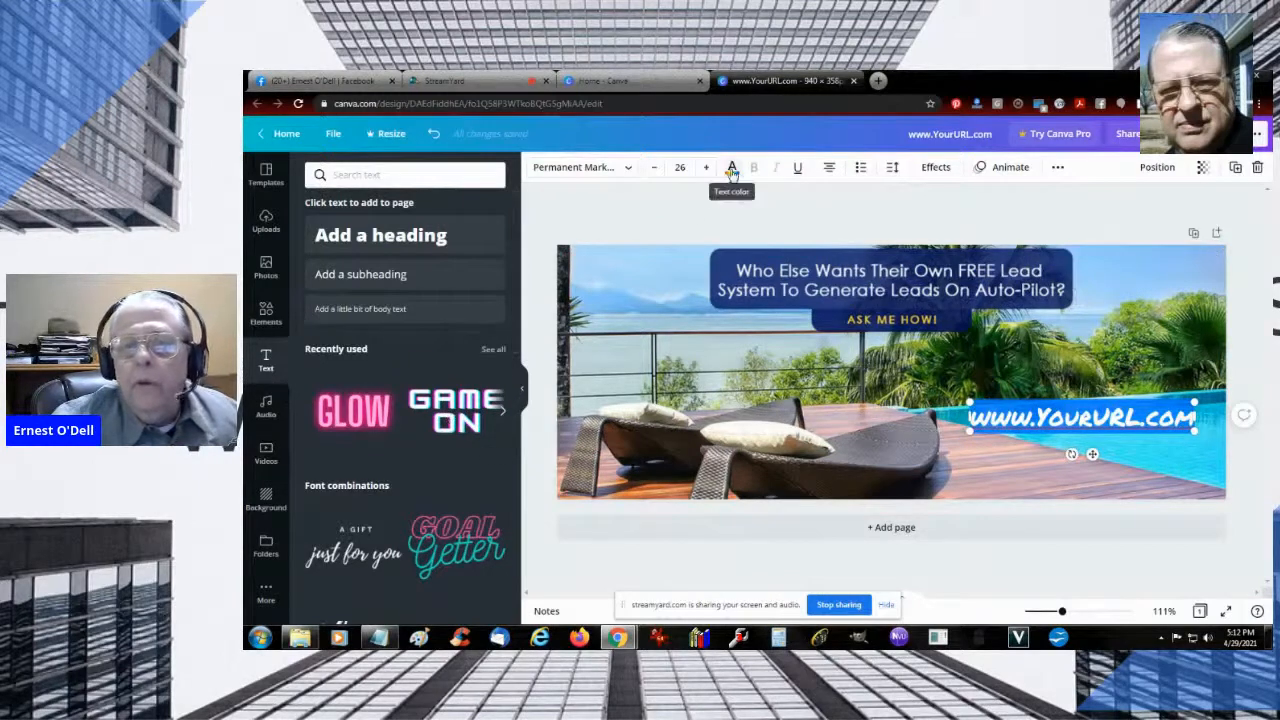
left_click(732, 168)
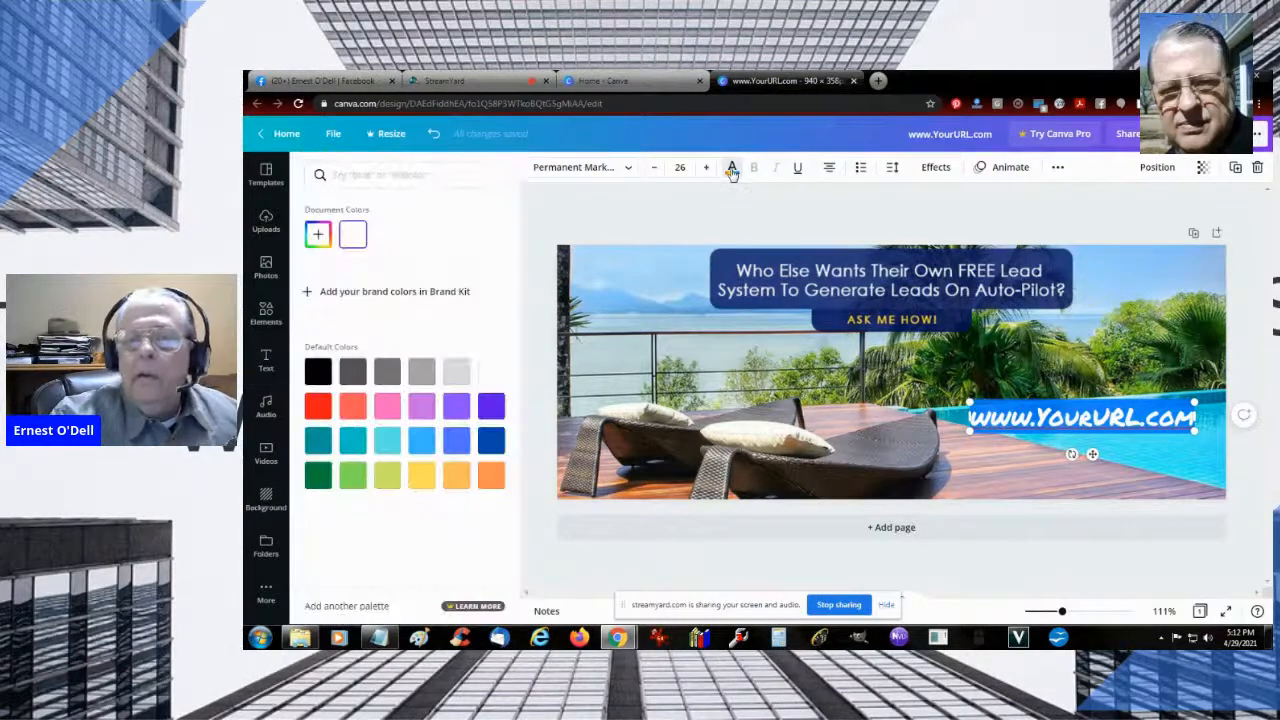
left_click(455, 372)
left_click(1028, 478)
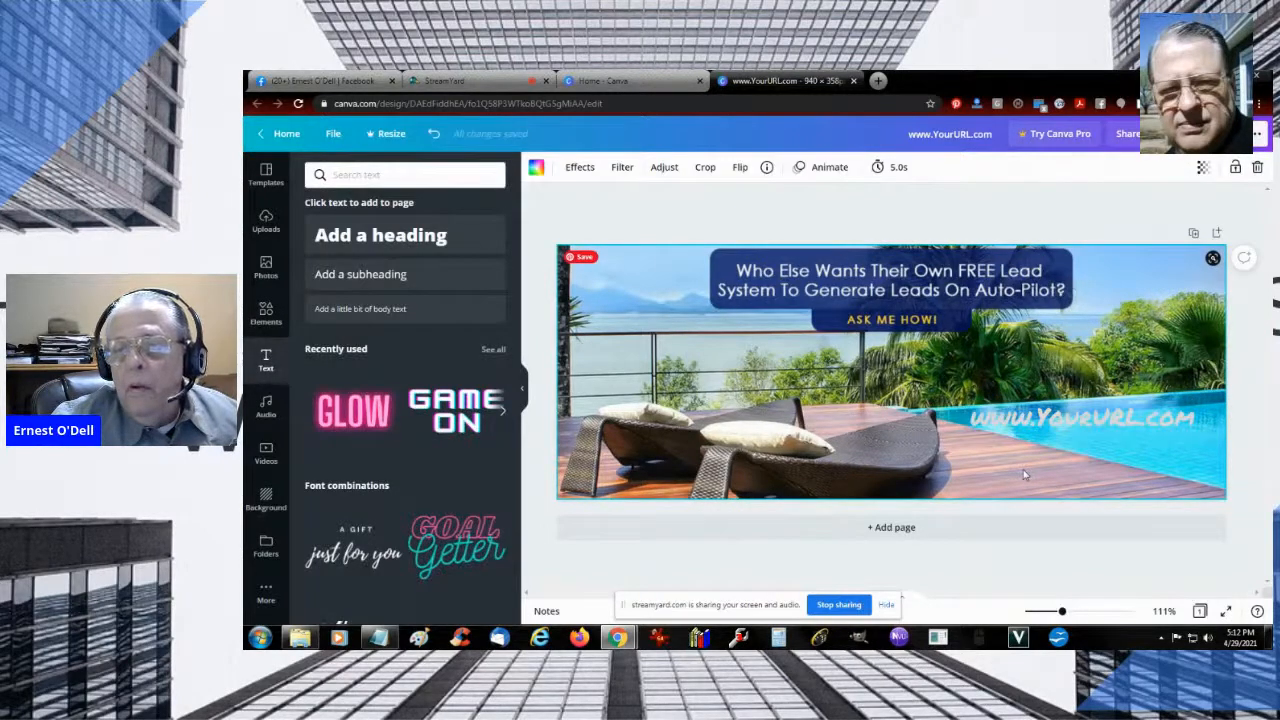
left_click(1052, 418)
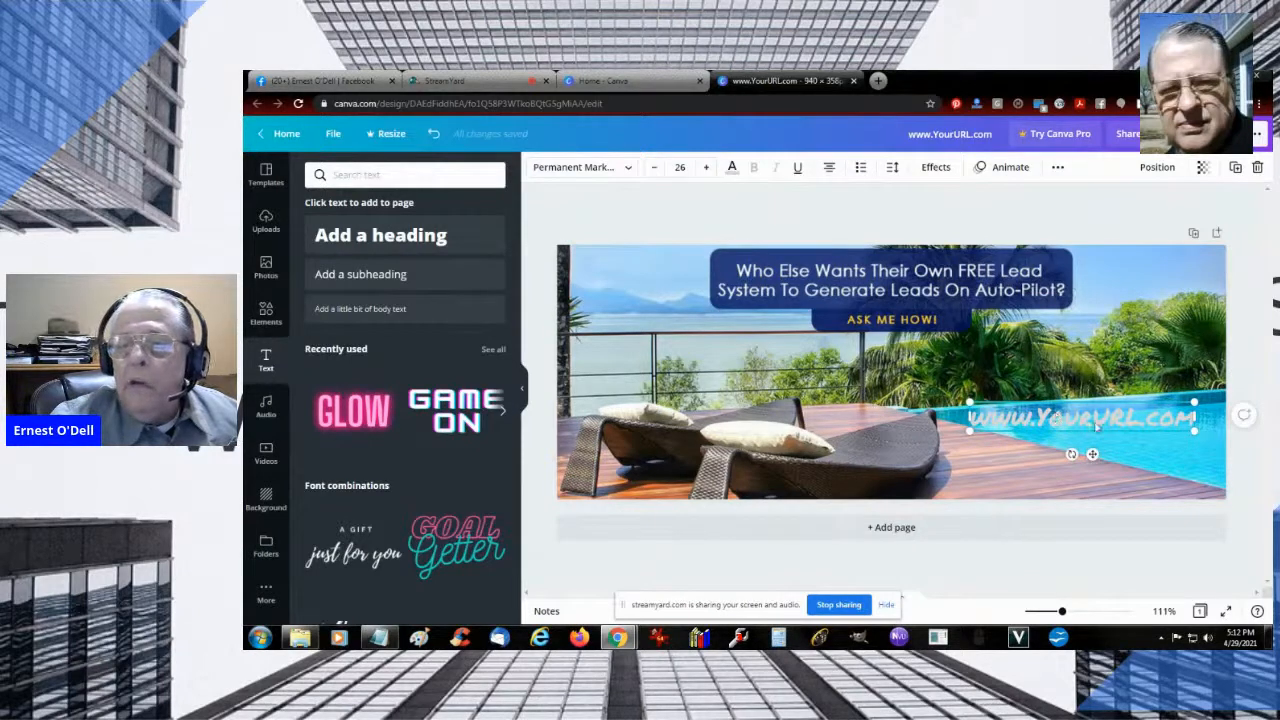
left_click_drag(1095, 425, 906, 369)
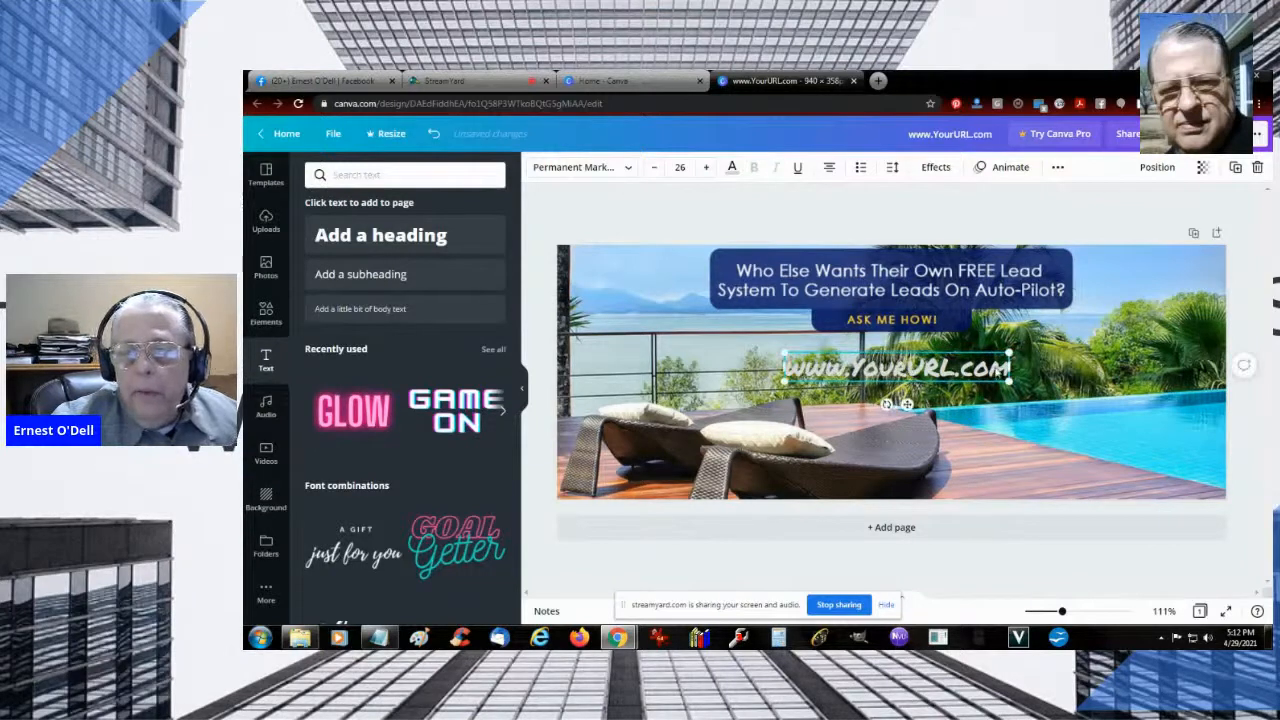
left_click(1257, 170)
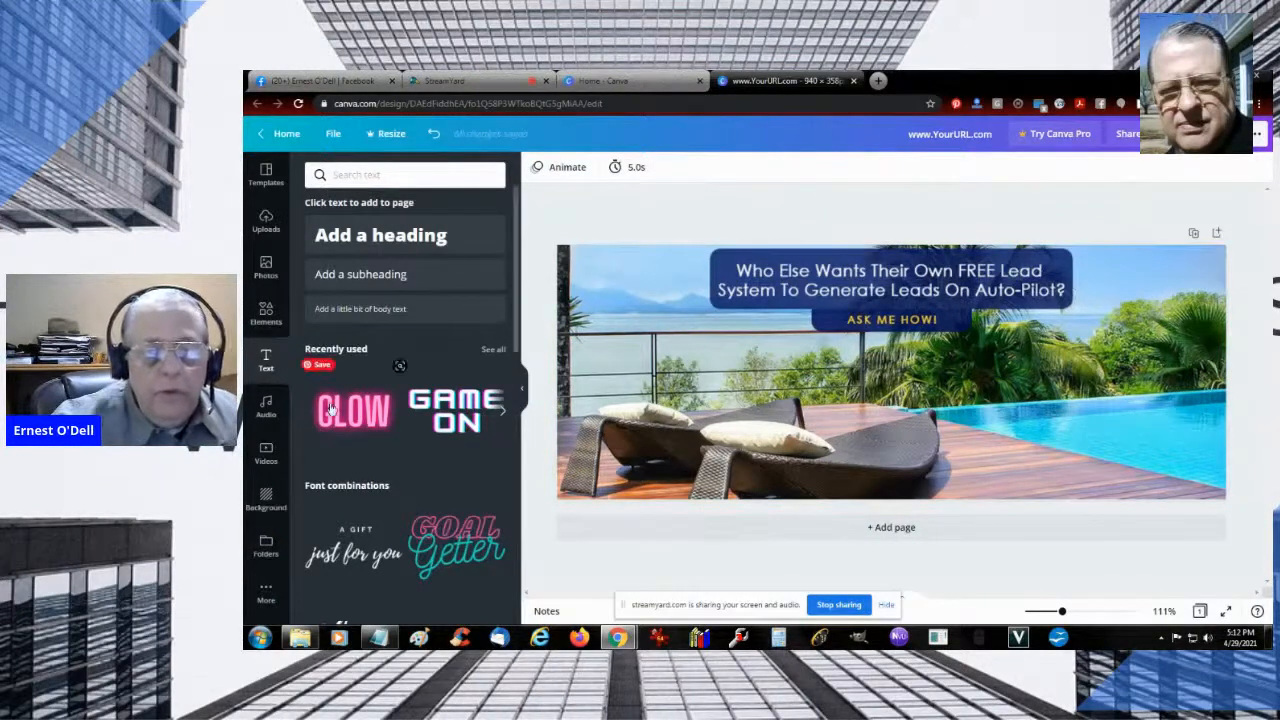
Add the neon LEVEL UP font combination to the banner and delete its LEVEL line
scroll(391, 414, "down", 1)
scroll(391, 414, "down", 5)
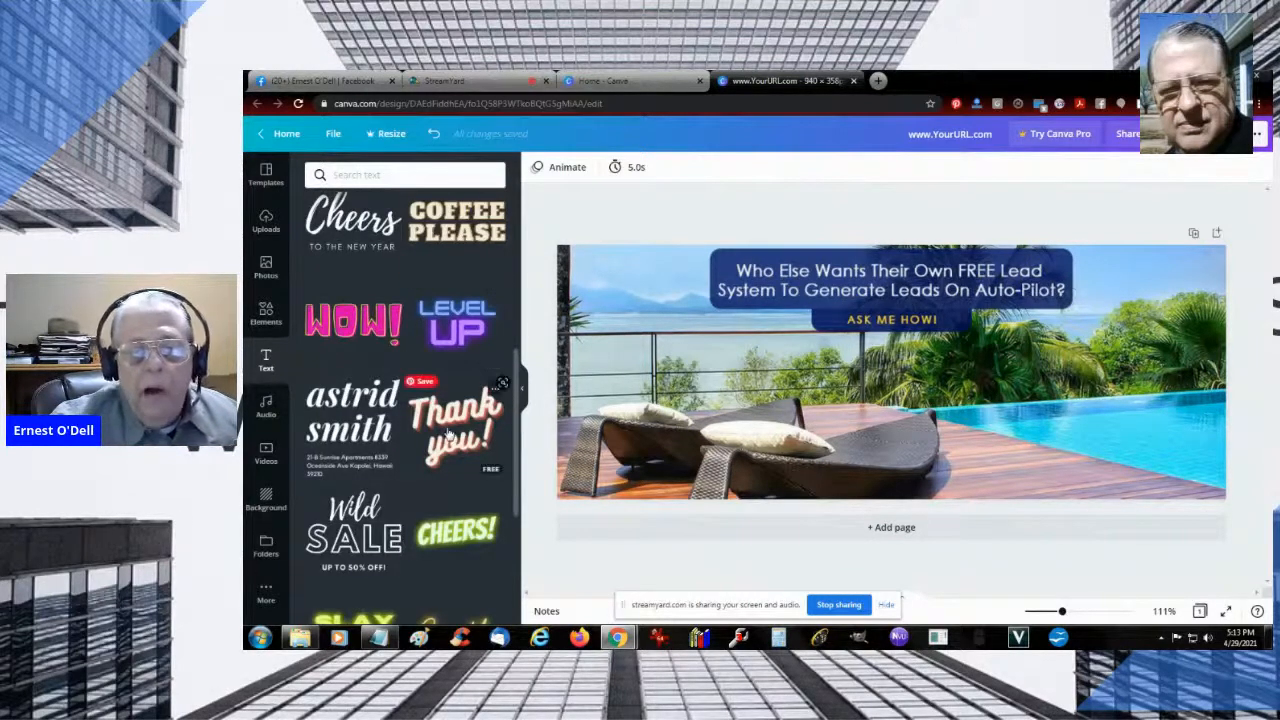
left_click(463, 328)
left_click(905, 372)
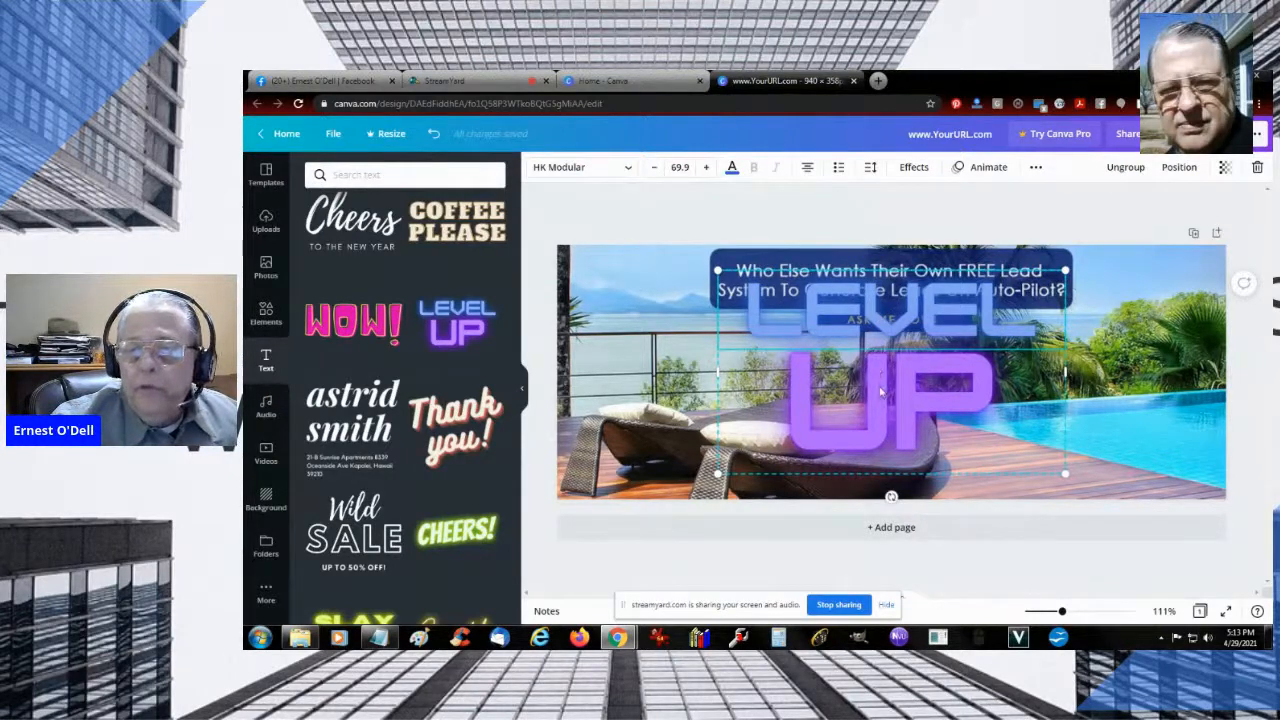
left_click(878, 310)
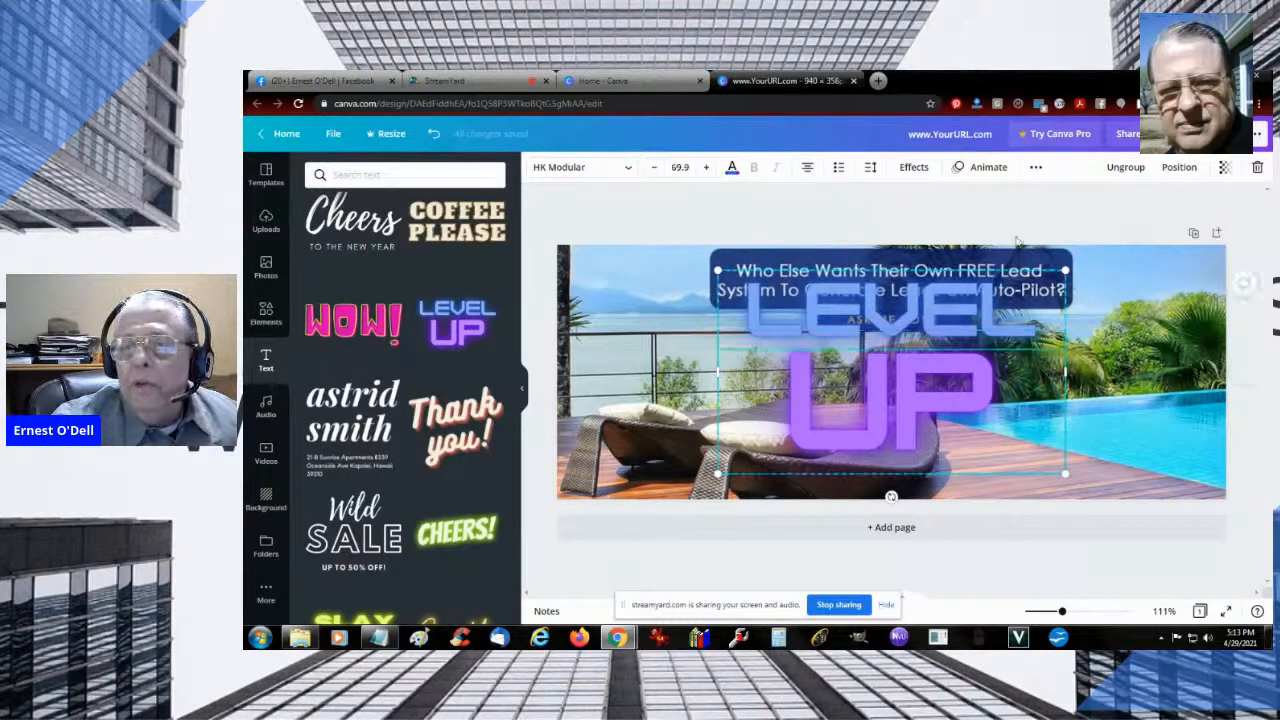
left_click(1258, 170)
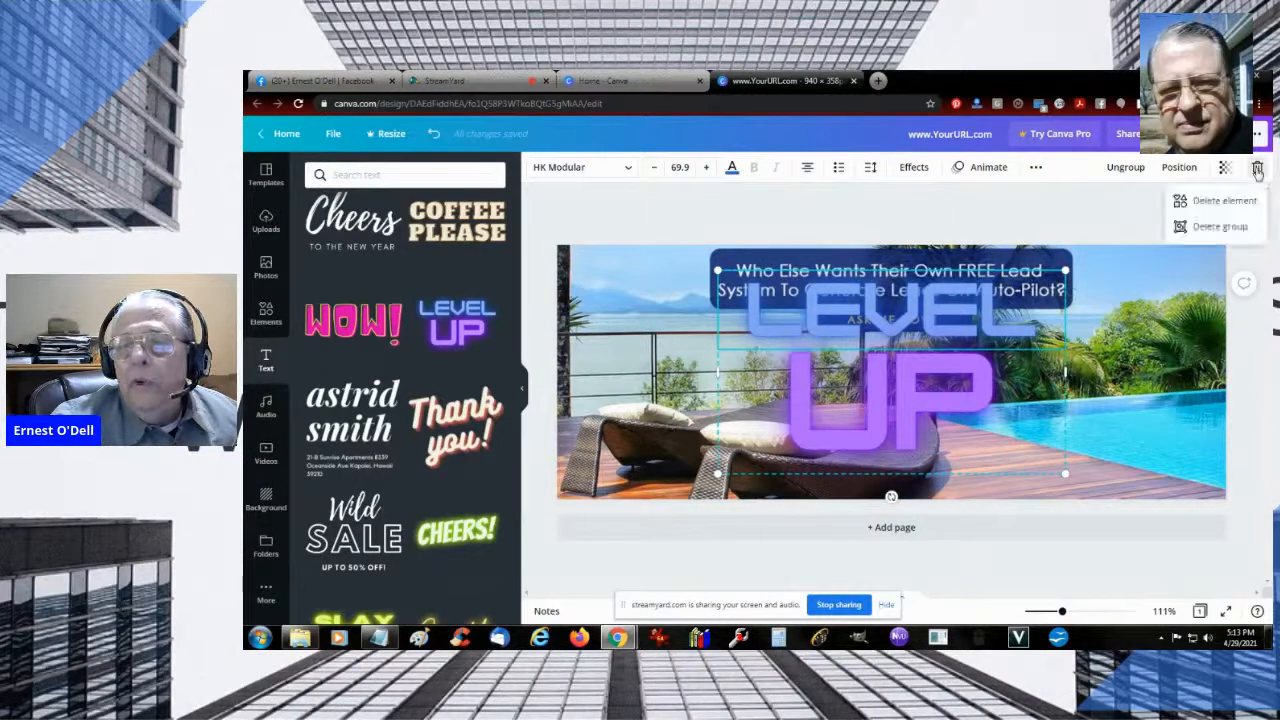
left_click(1210, 201)
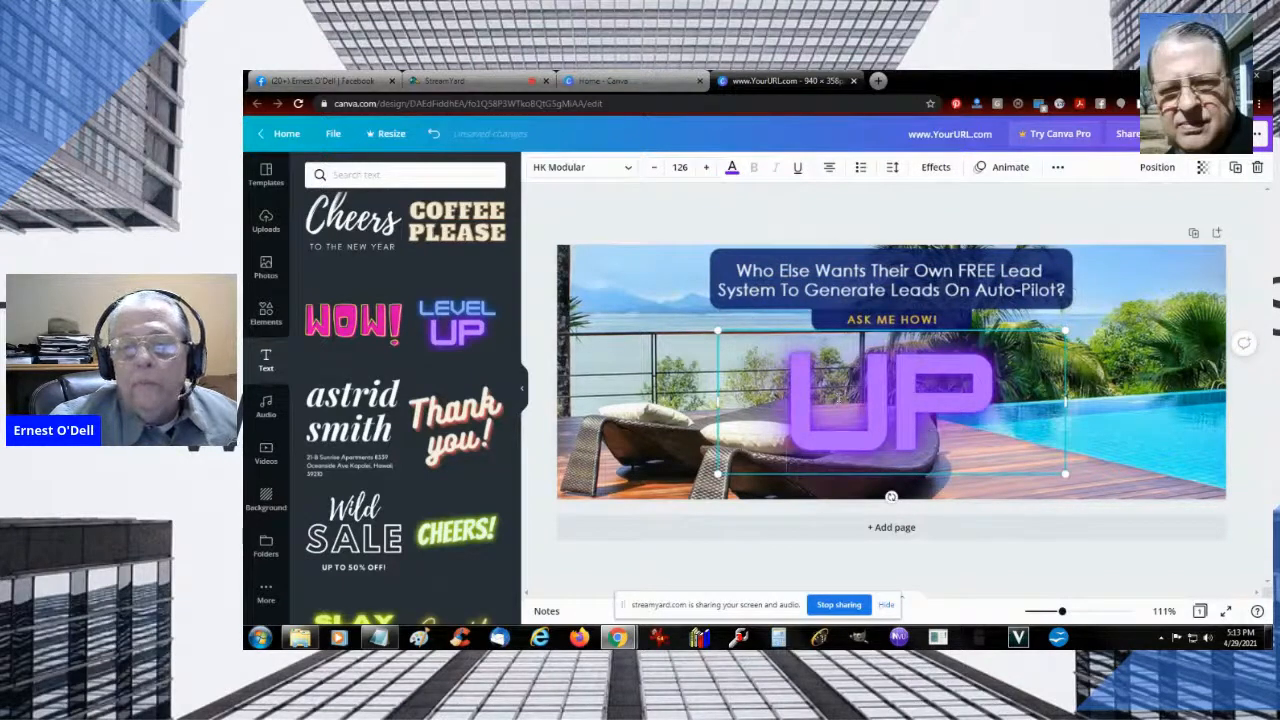
Change the color of the neon UP text to red
double_click(838, 400)
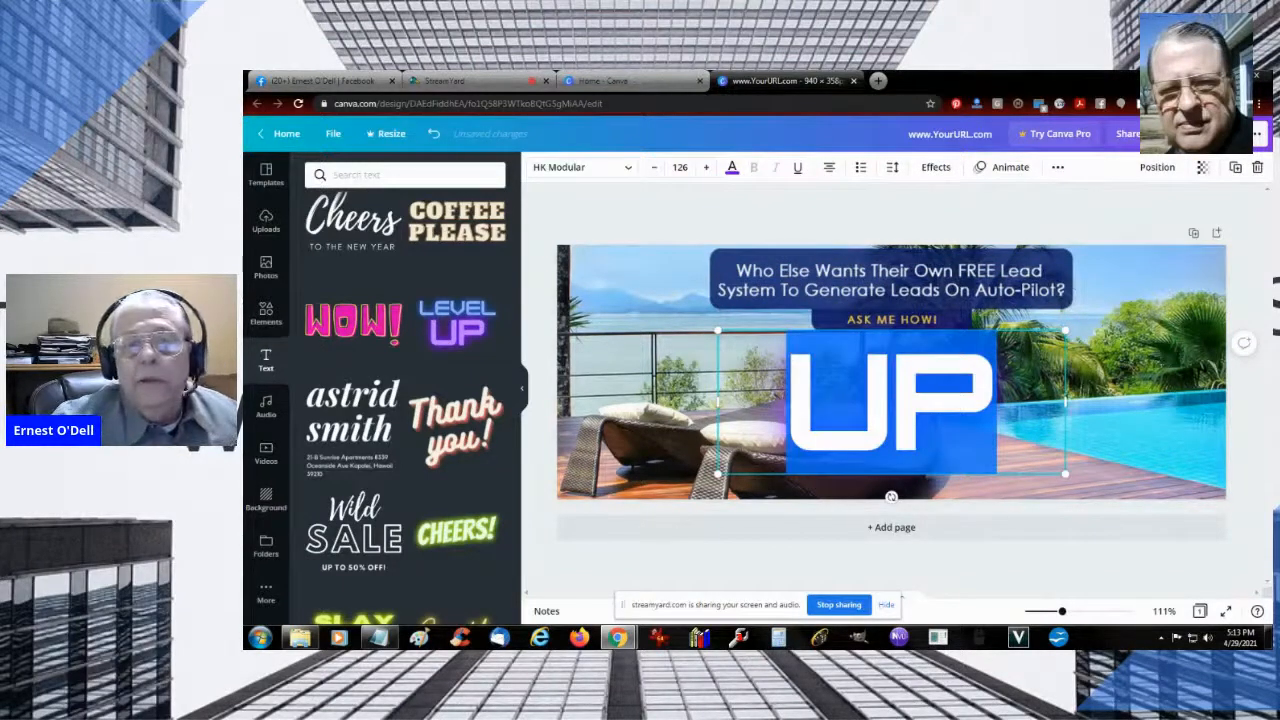
left_click(732, 168)
left_click(317, 406)
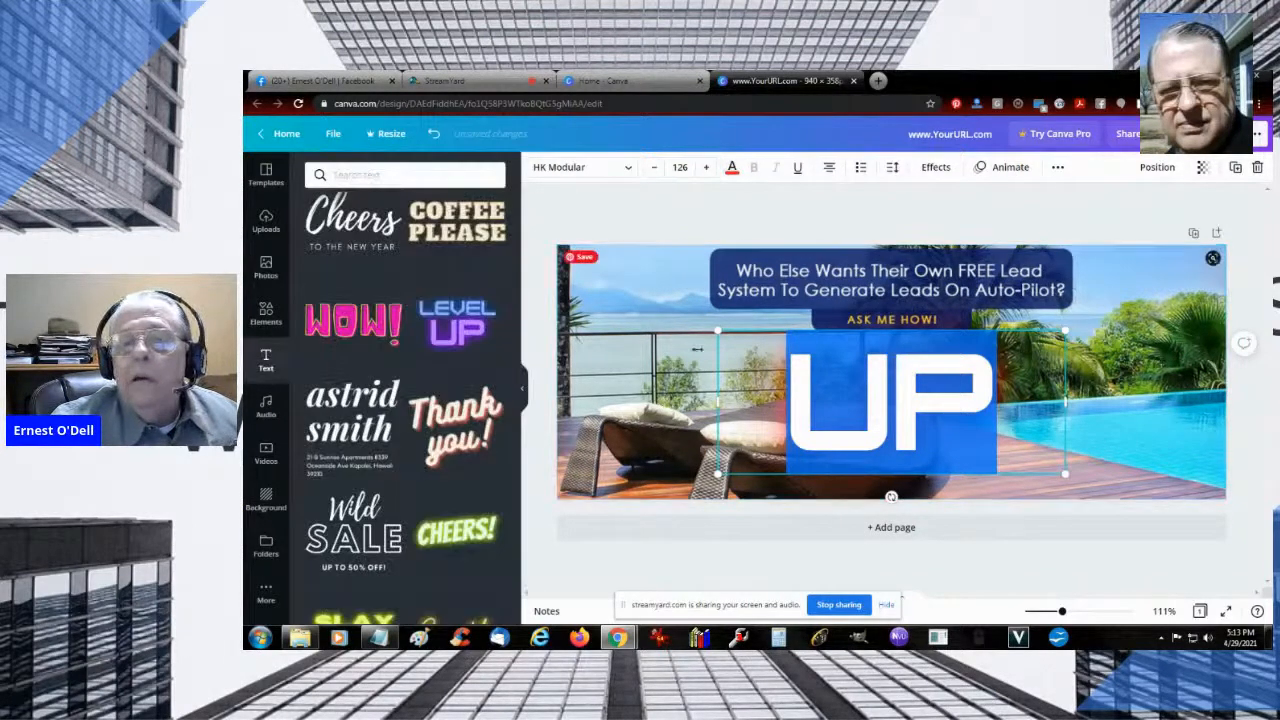
left_click(638, 318)
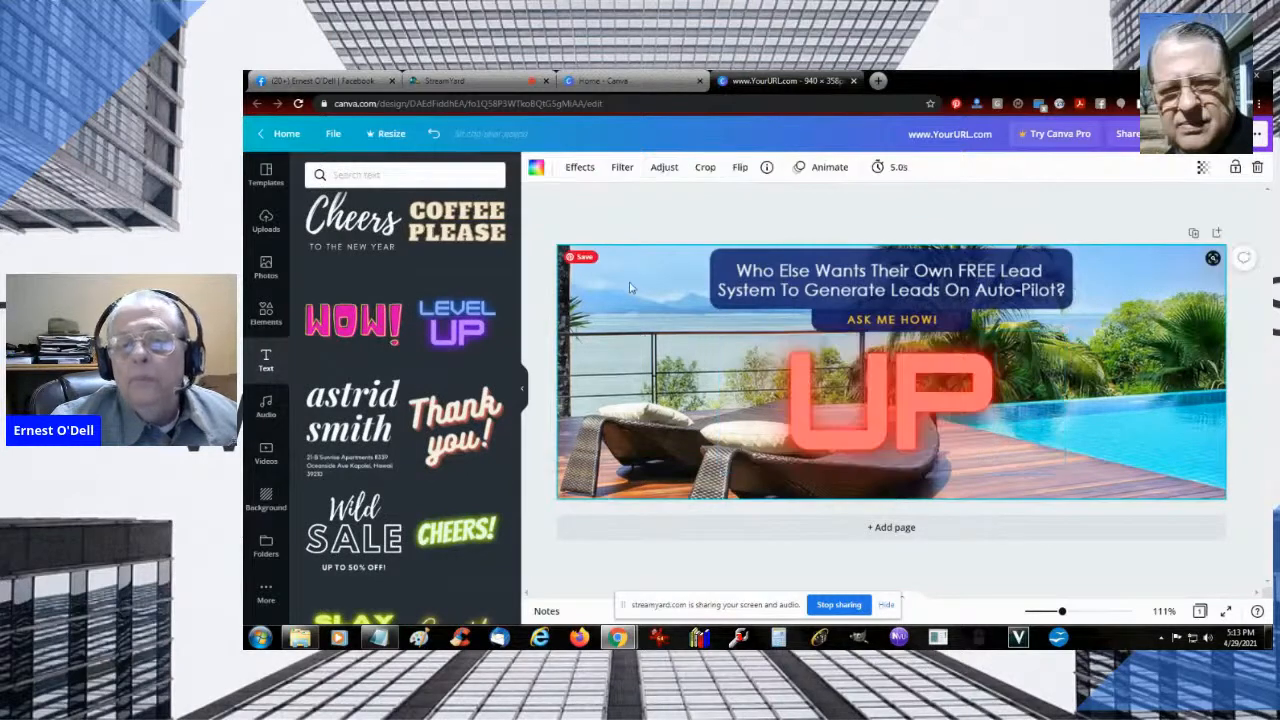
Set the font size of the neon UP text to 80
left_click(732, 354)
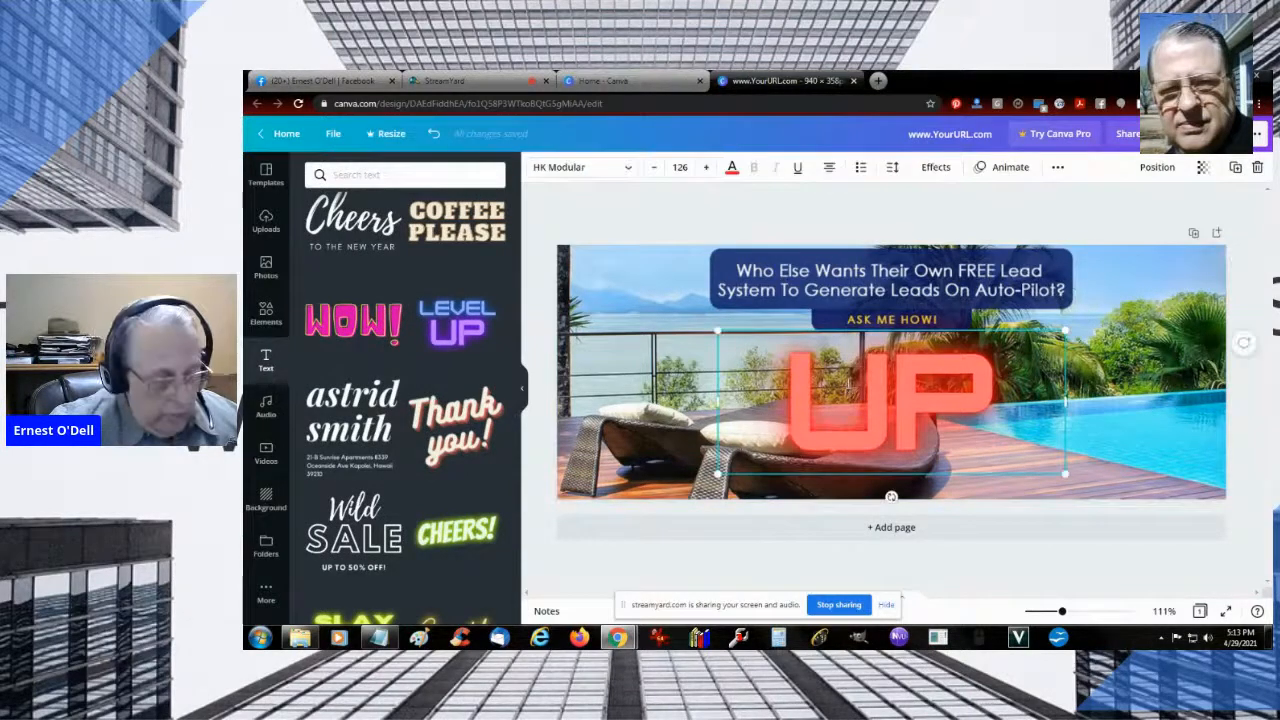
double_click(848, 383)
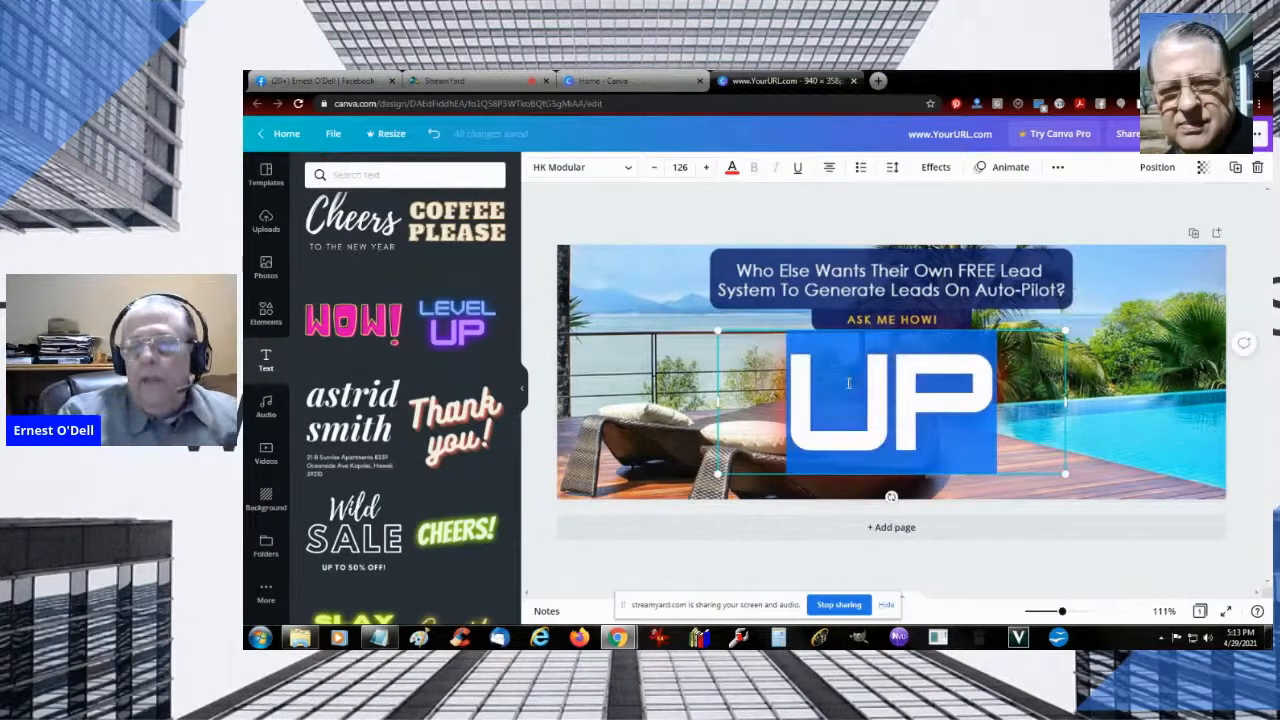
left_click(680, 167)
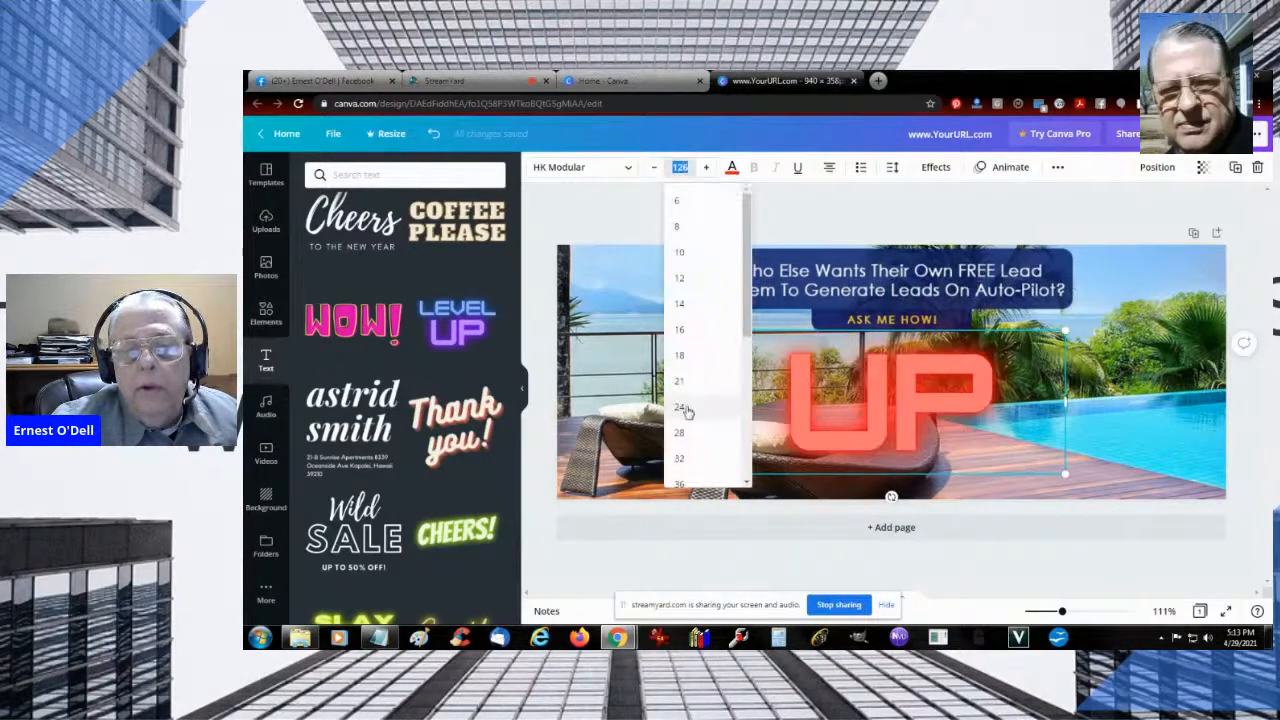
scroll(687, 411, "down", 3)
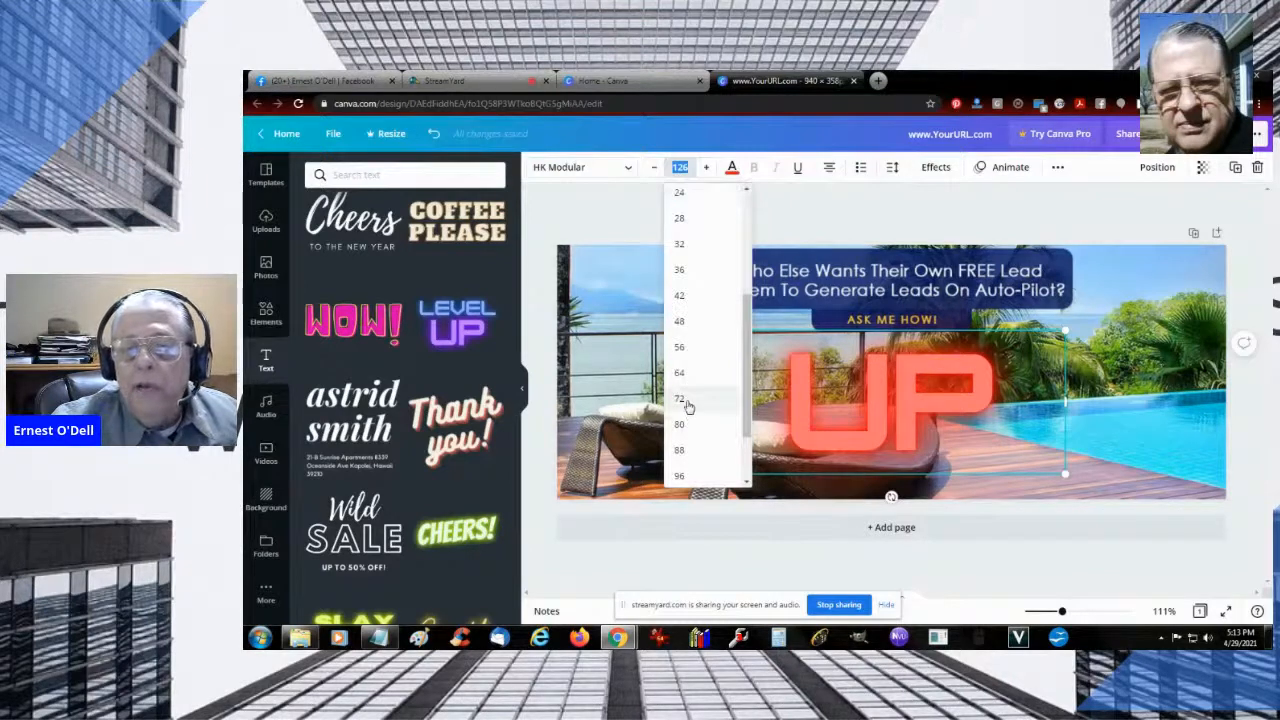
left_click(680, 424)
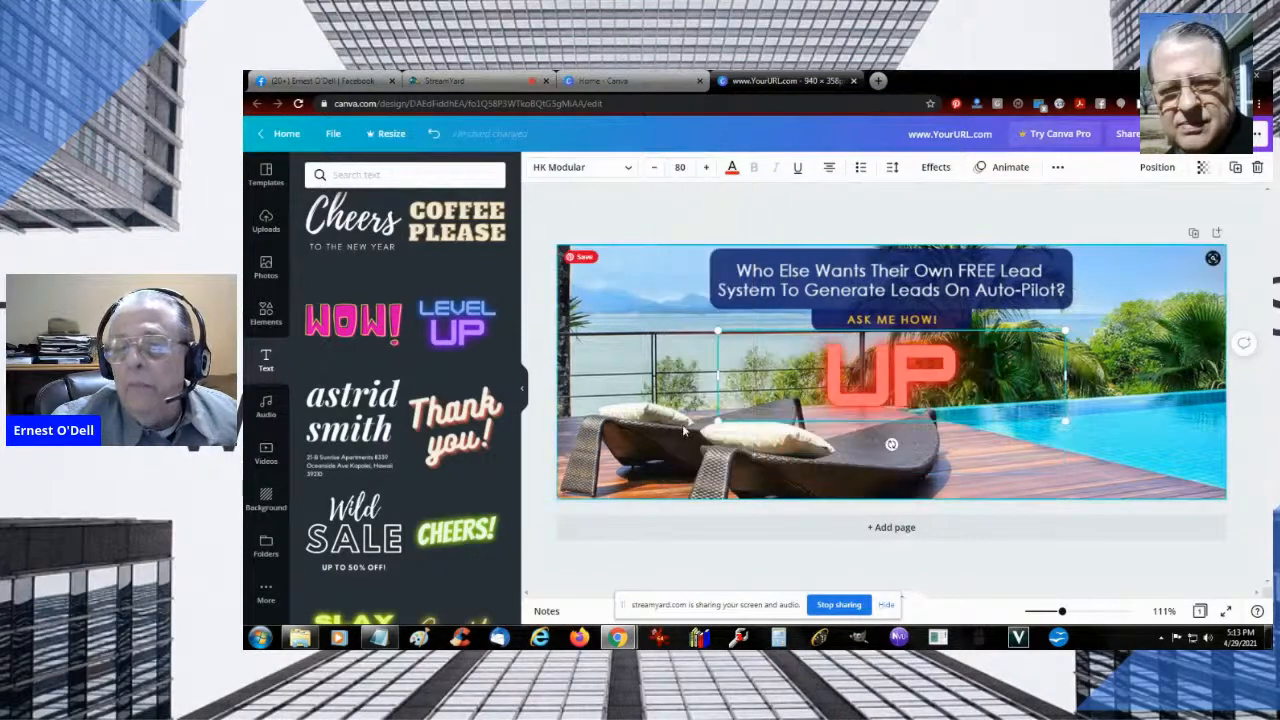
double_click(851, 376)
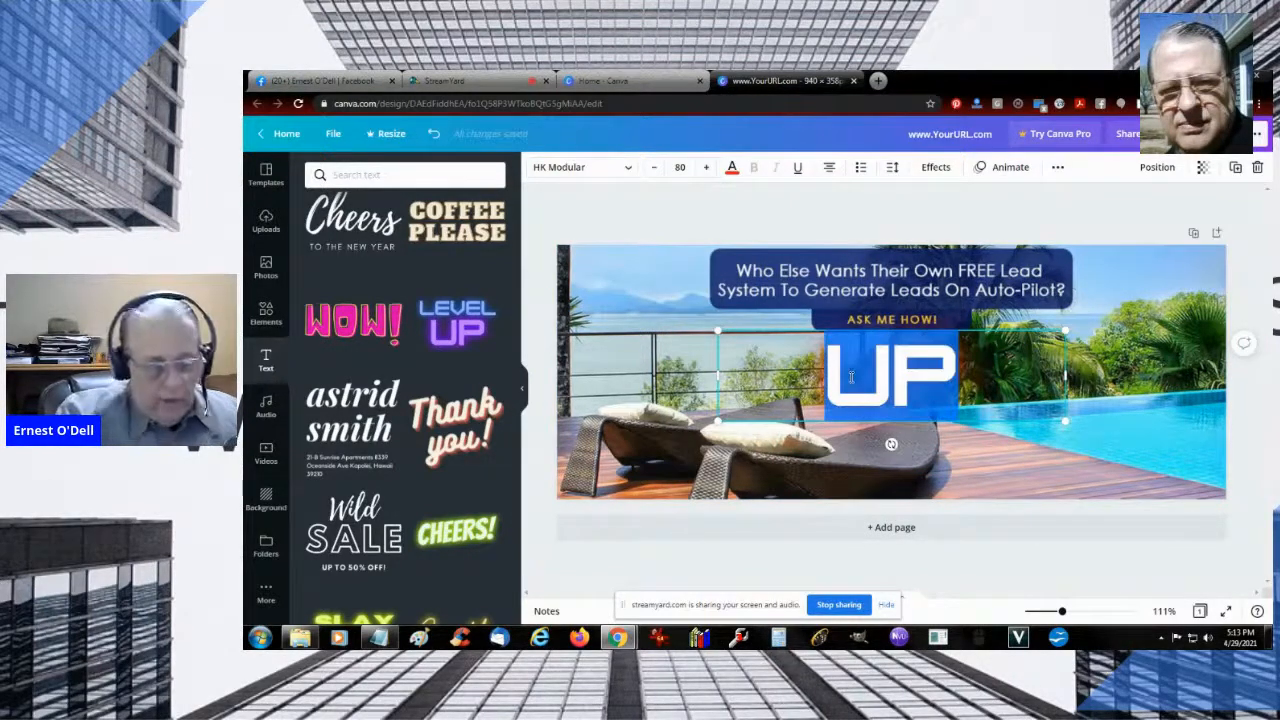
type("www.Your")
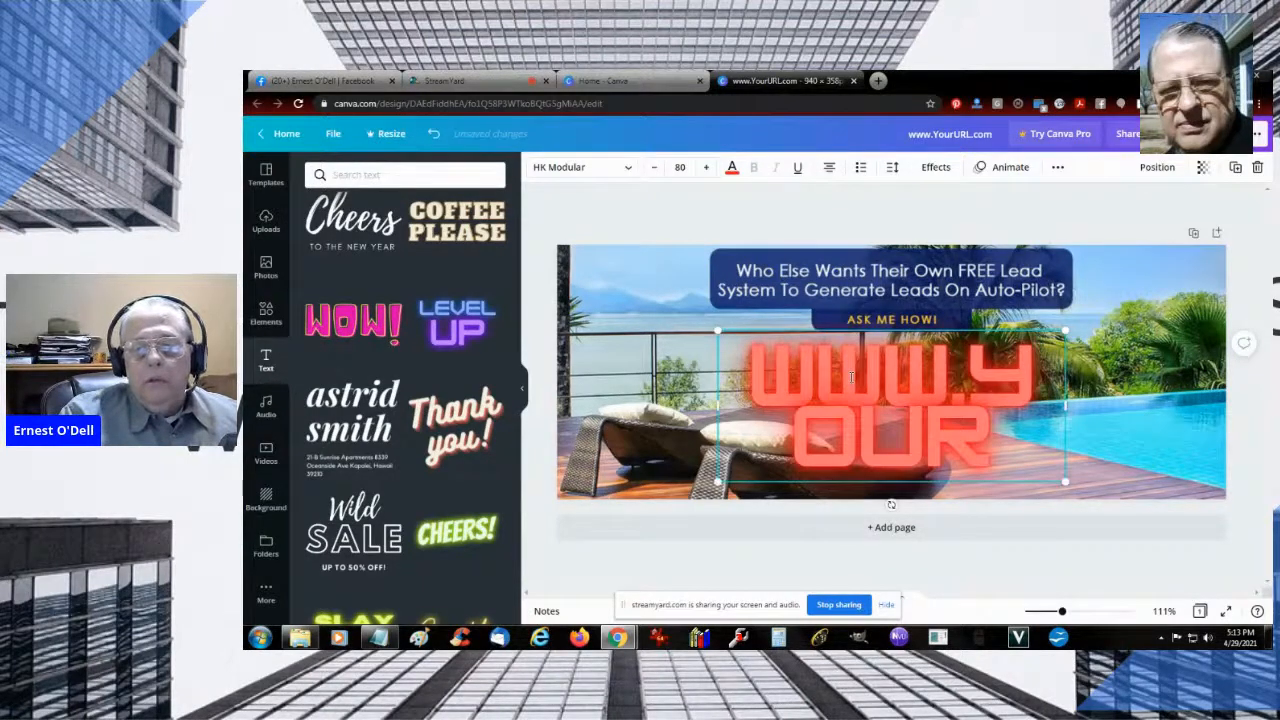
type("URL")
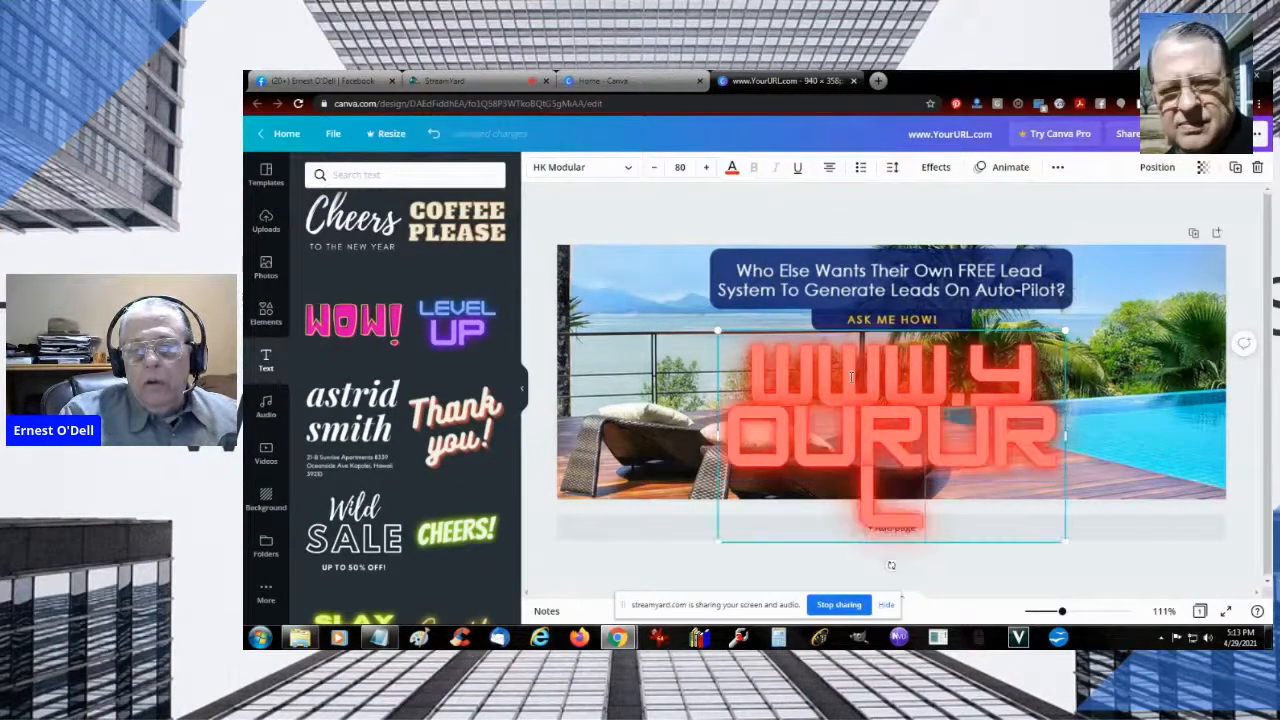
type(".com")
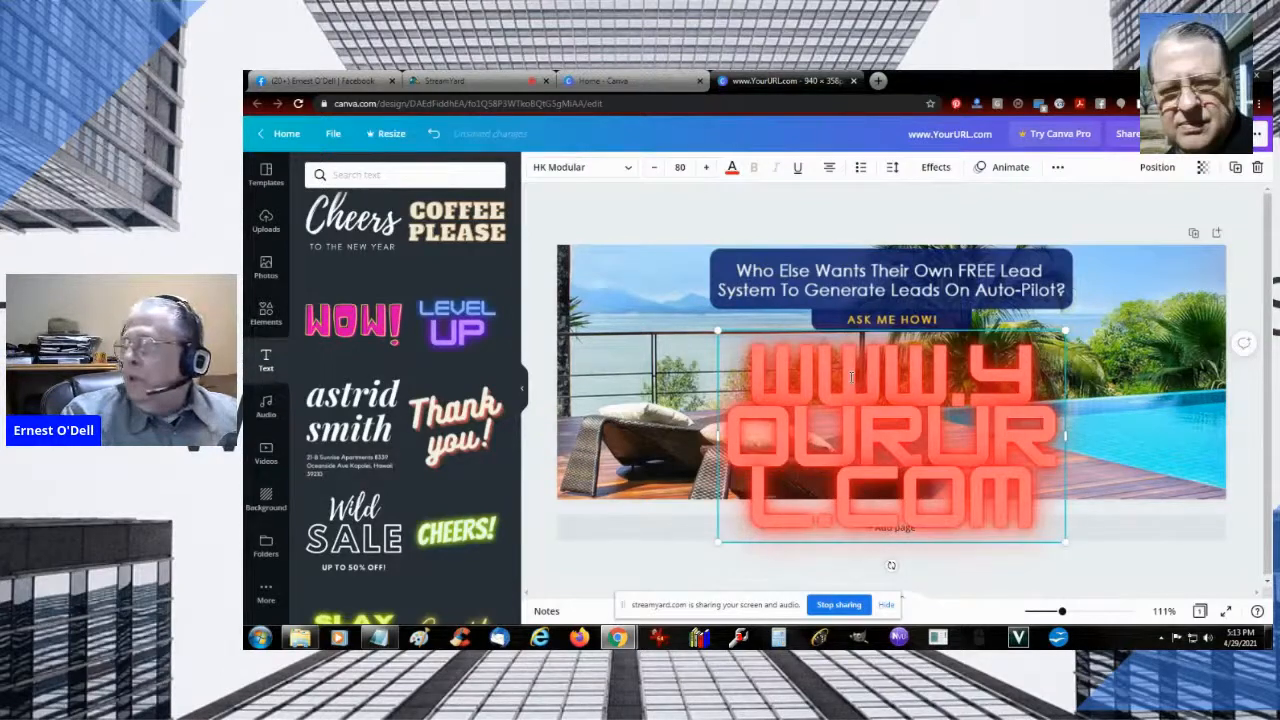
key("ctrl+a")
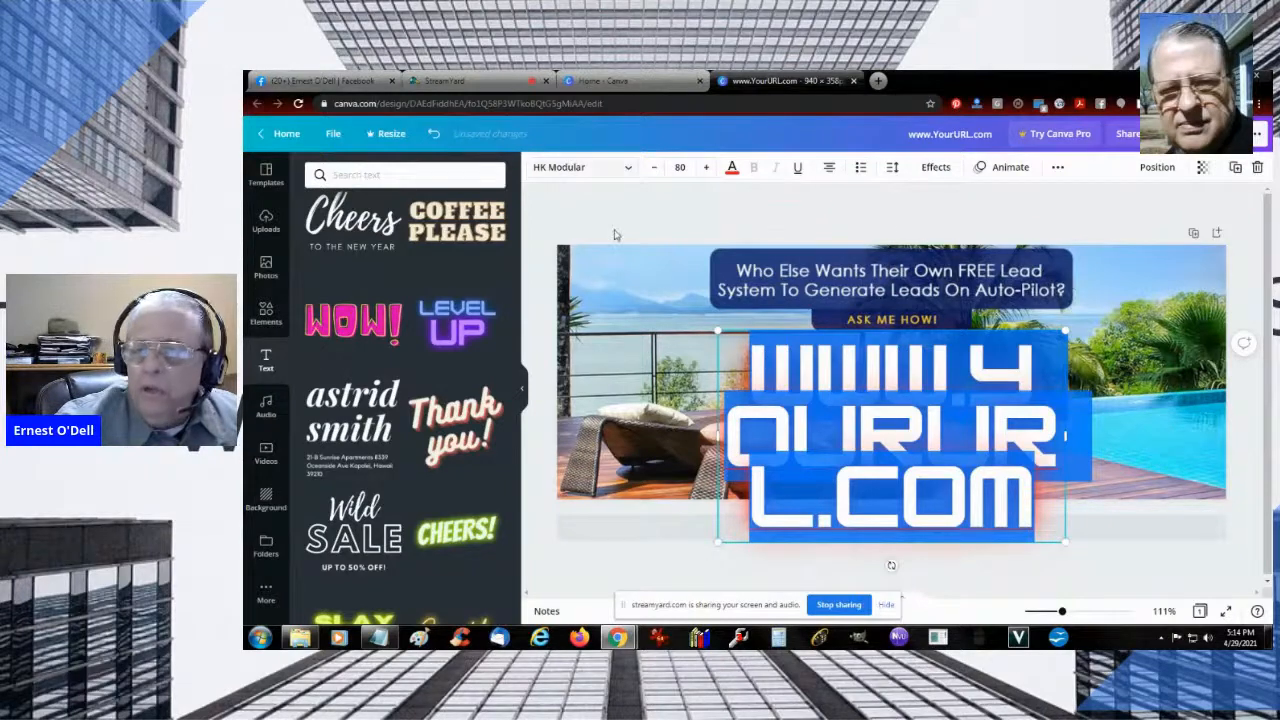
left_click(680, 167)
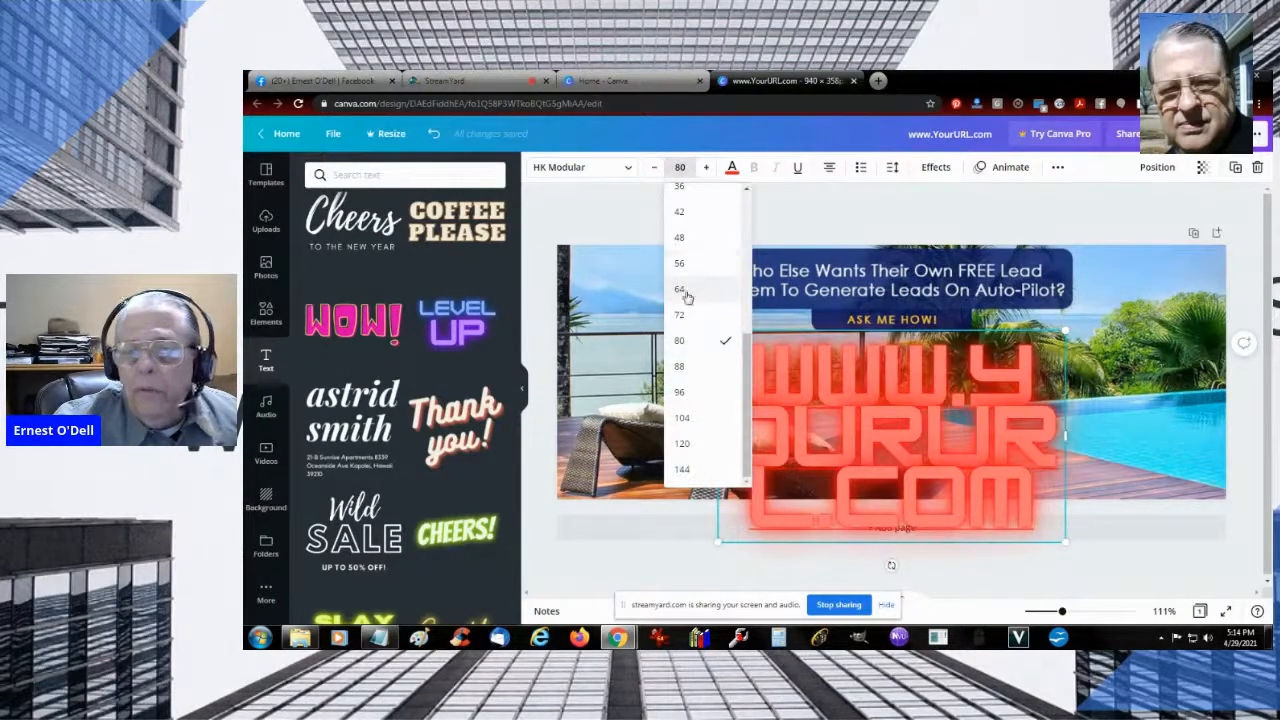
left_click(682, 290)
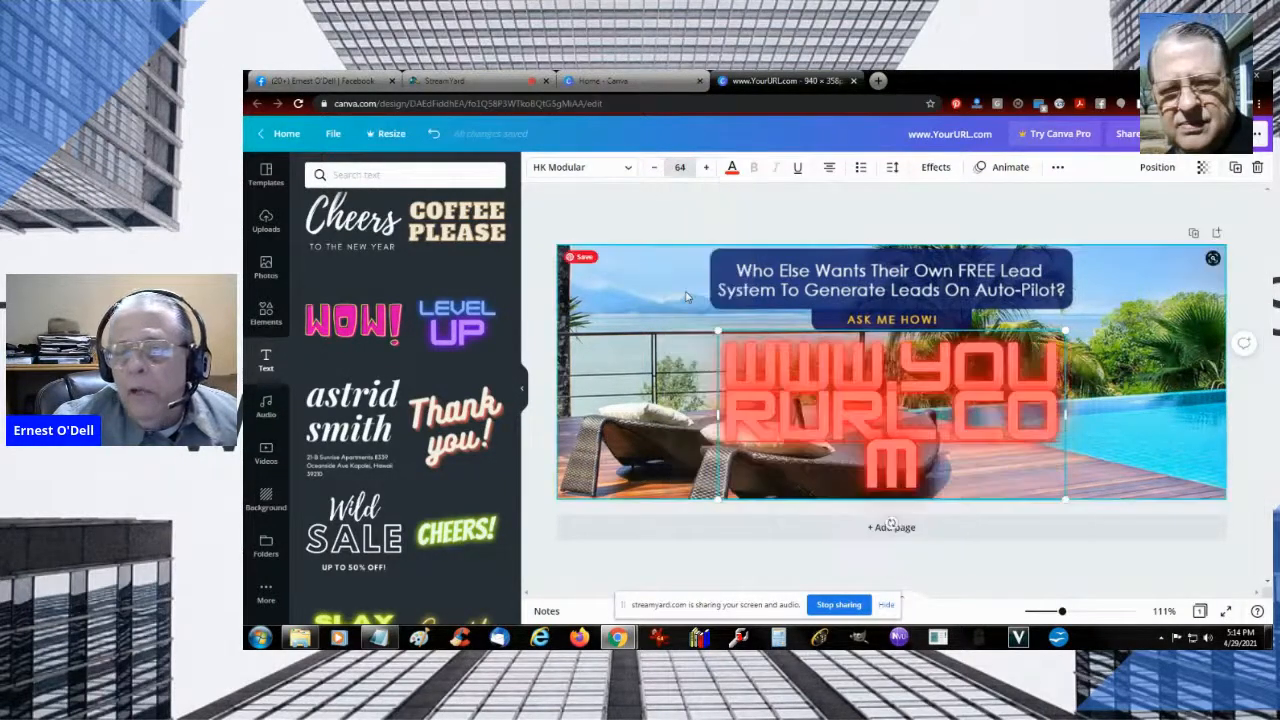
left_click(679, 167)
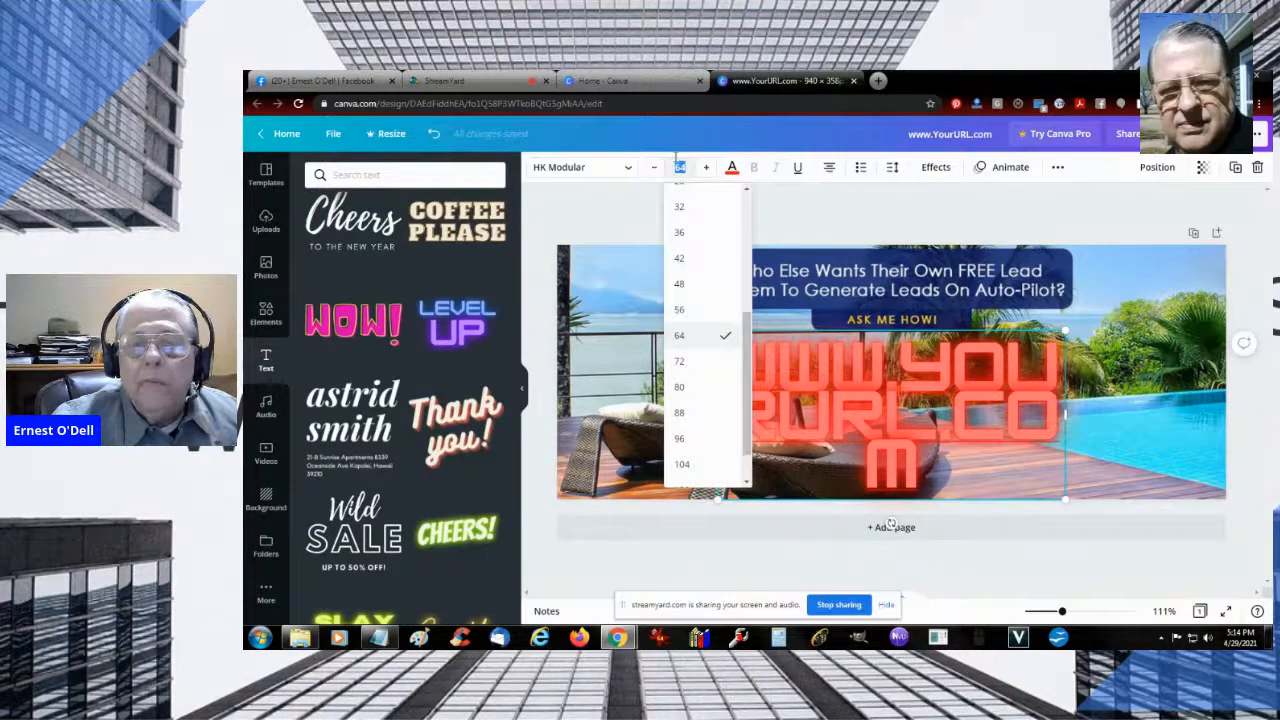
left_click(680, 284)
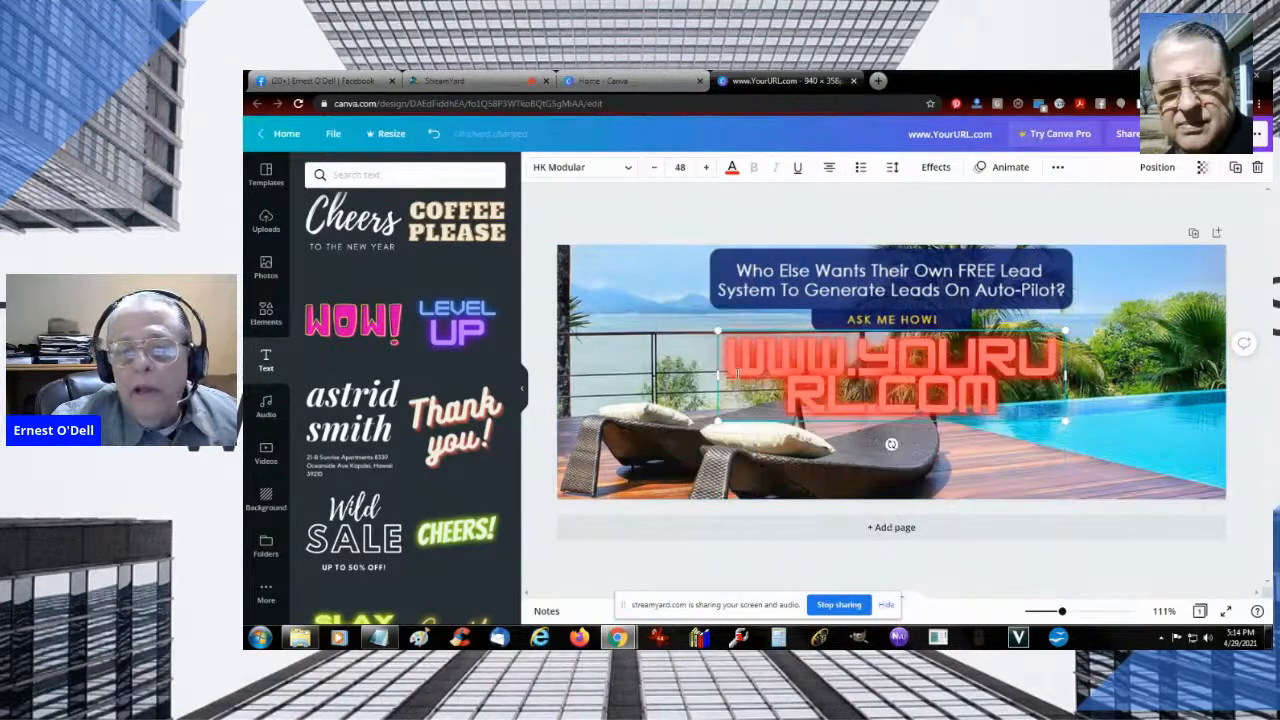
left_click_drag(718, 376, 594, 368)
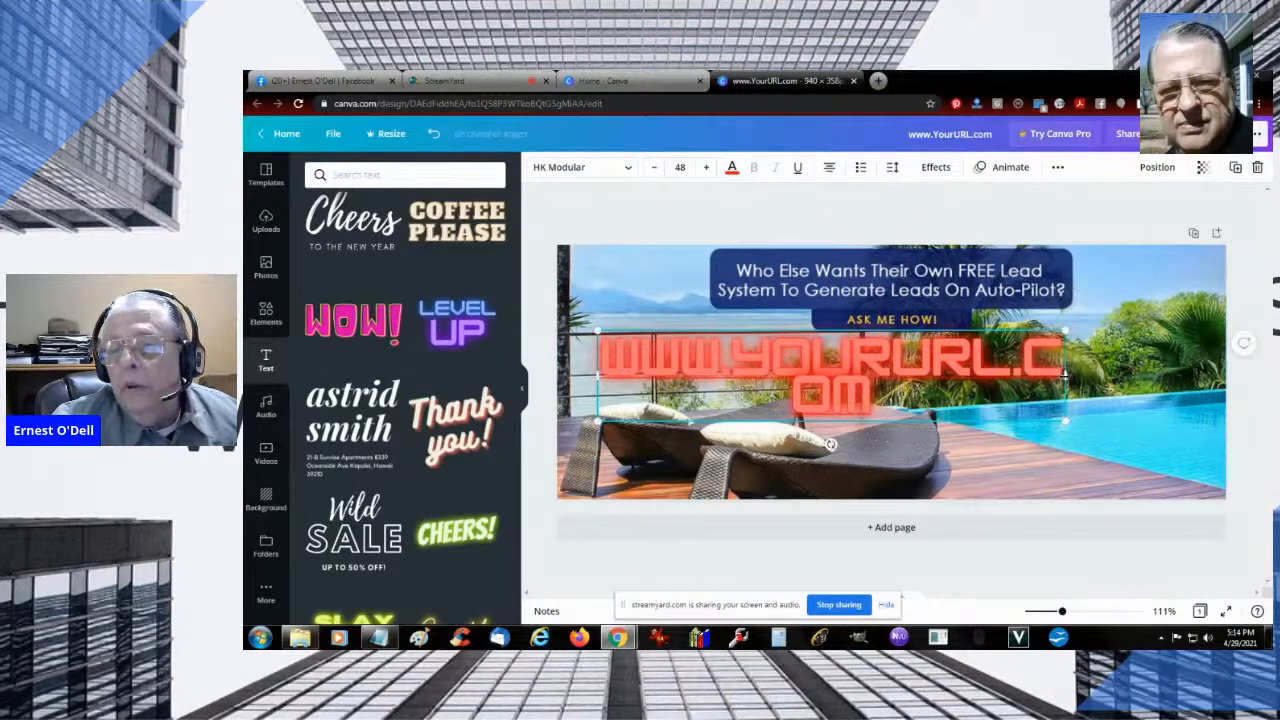
left_click_drag(1066, 376, 1172, 370)
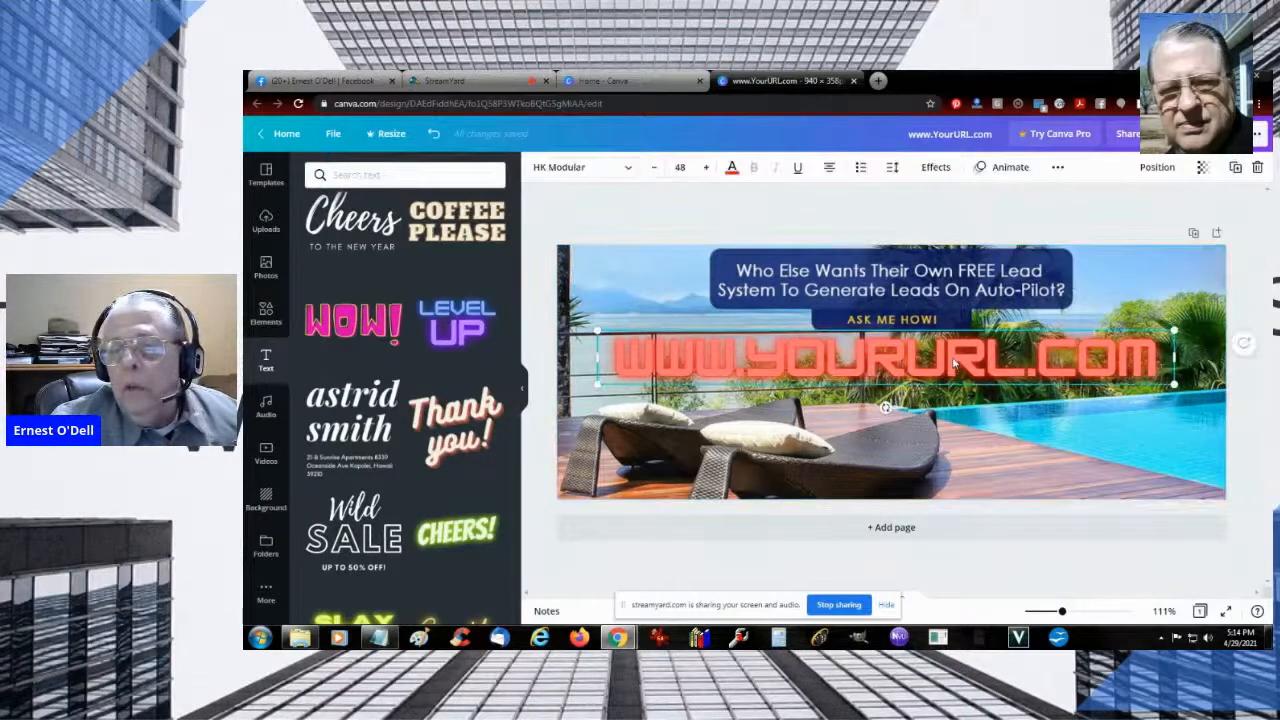
mouse_move(897, 358)
left_mouse_down()
mouse_move(909, 365)
mouse_move(896, 356)
left_mouse_up()
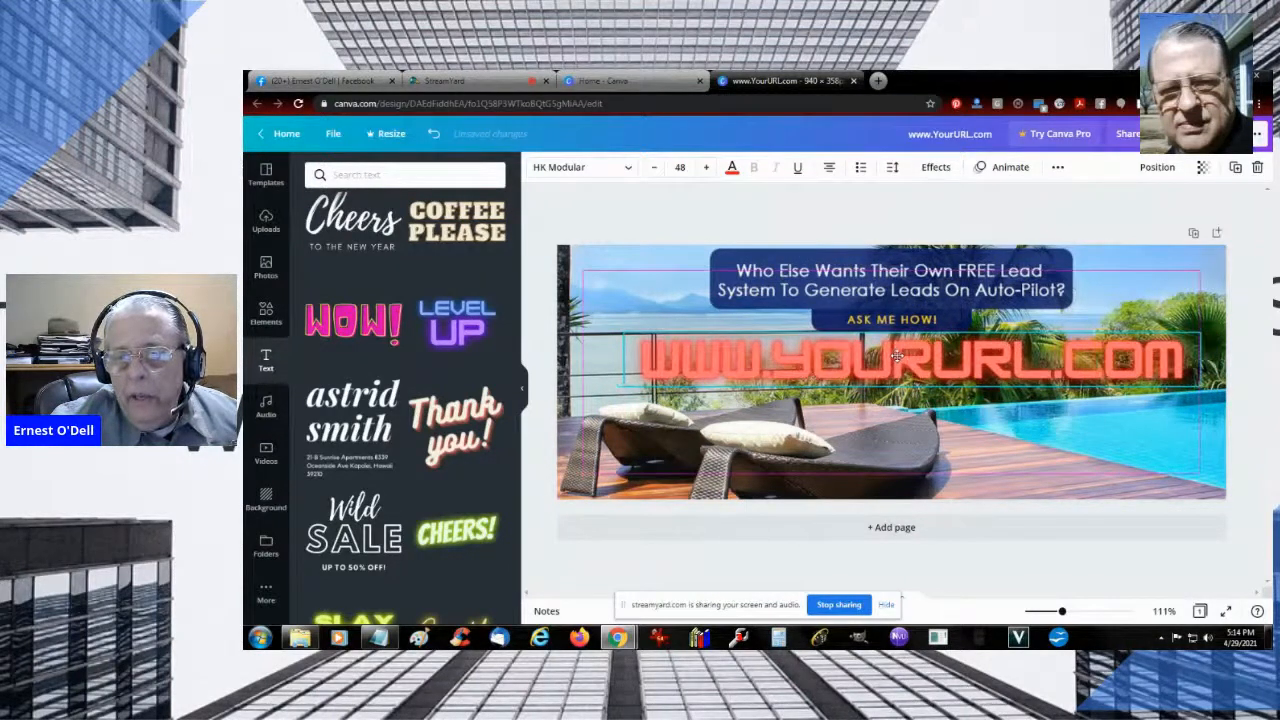
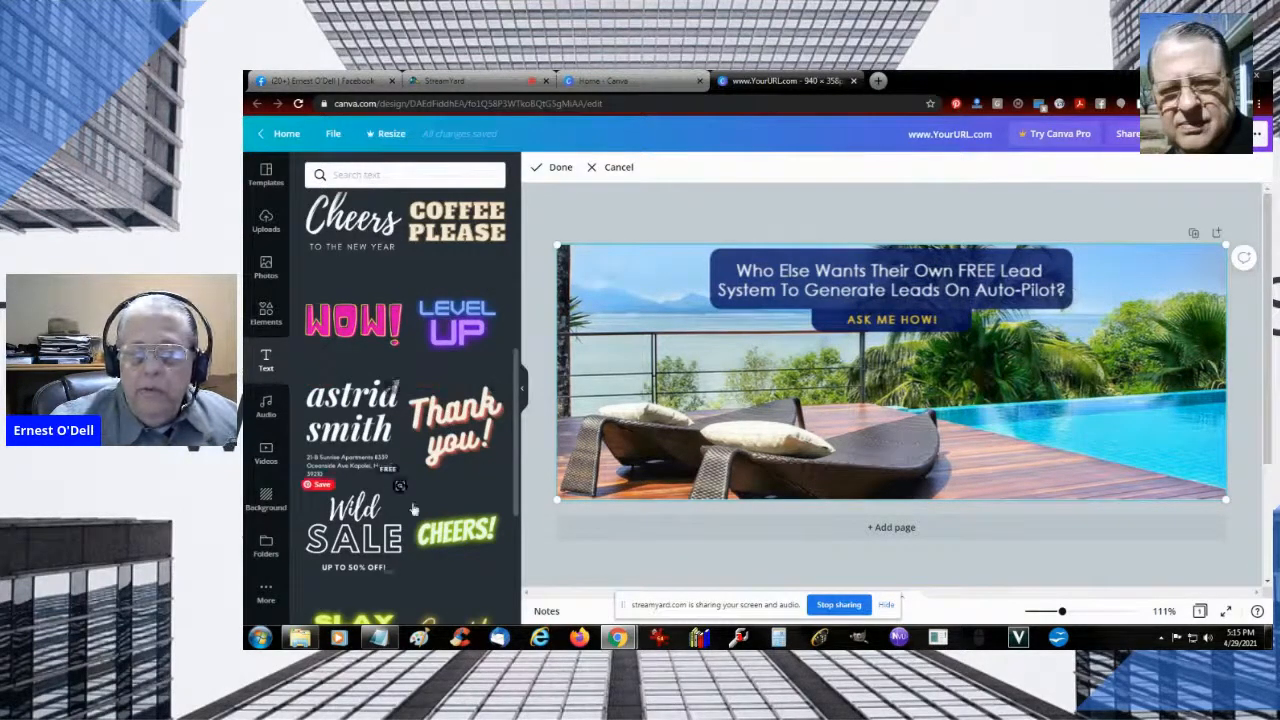
Add the PLANET ARCADIA font combination to the banner and set its font size to 48
scroll(447, 540, "down", 10)
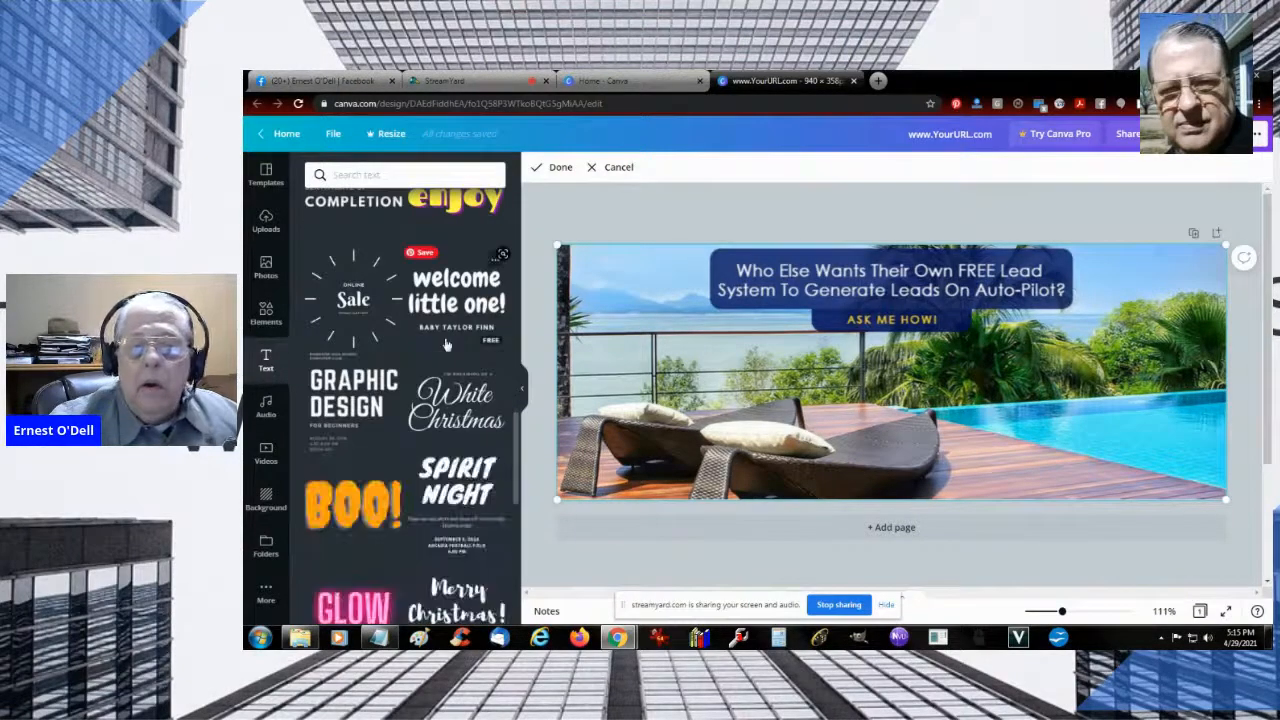
scroll(447, 345, "down", 3)
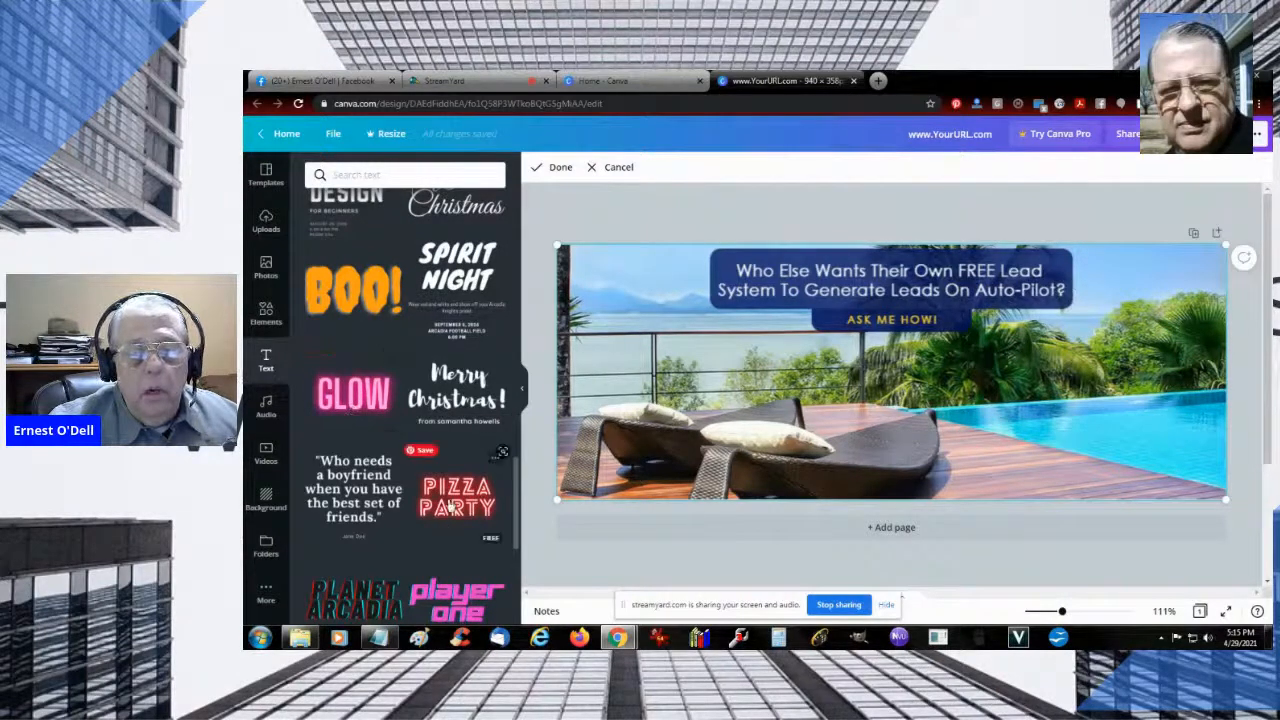
left_click(348, 605)
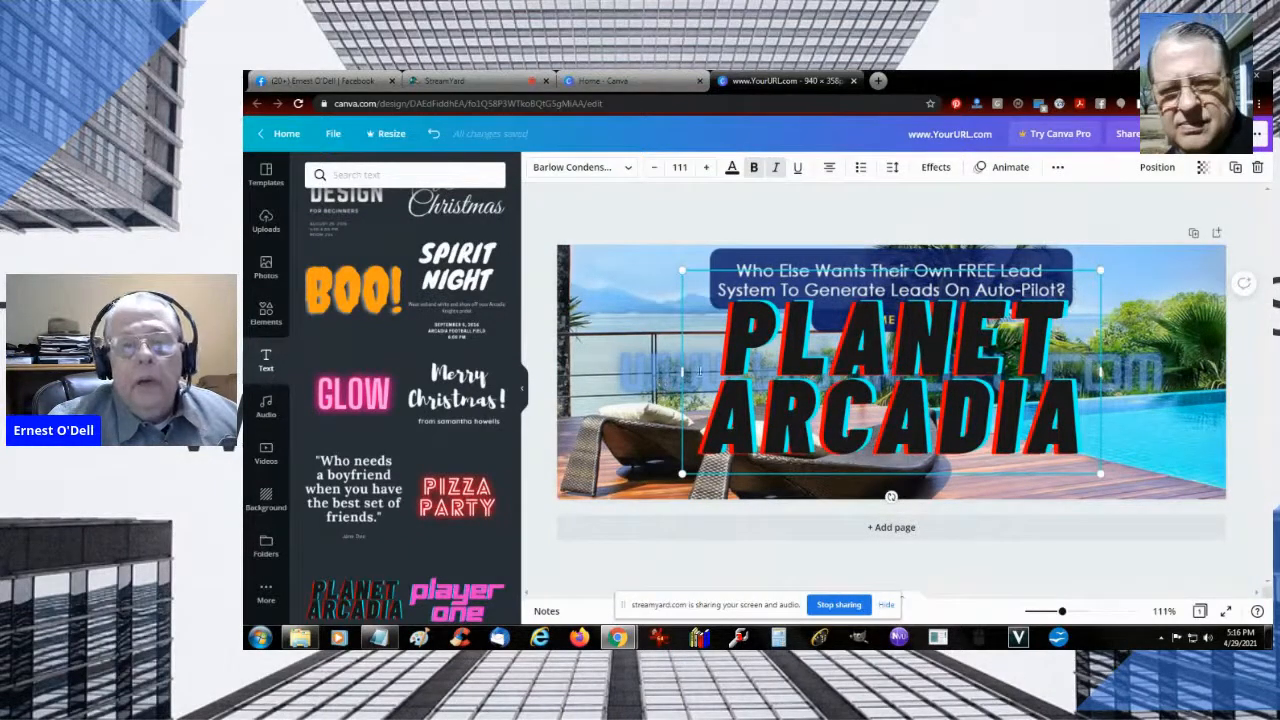
left_click(797, 384)
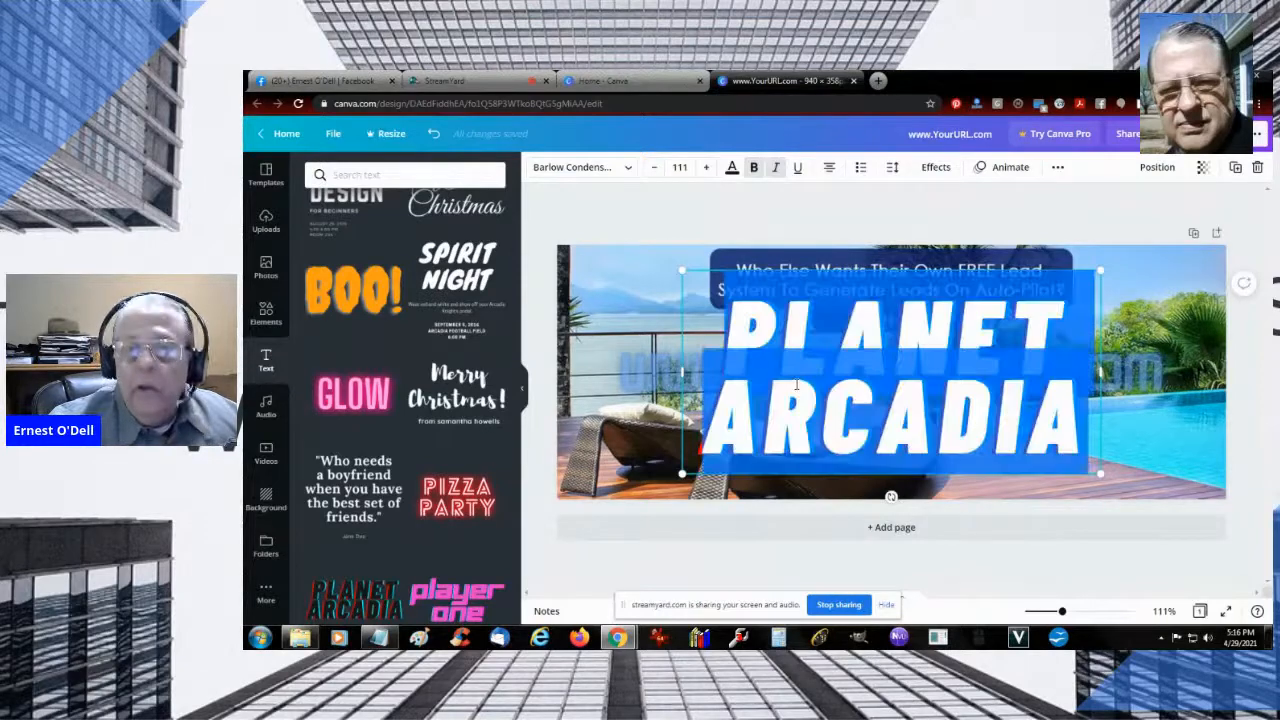
left_click(681, 168)
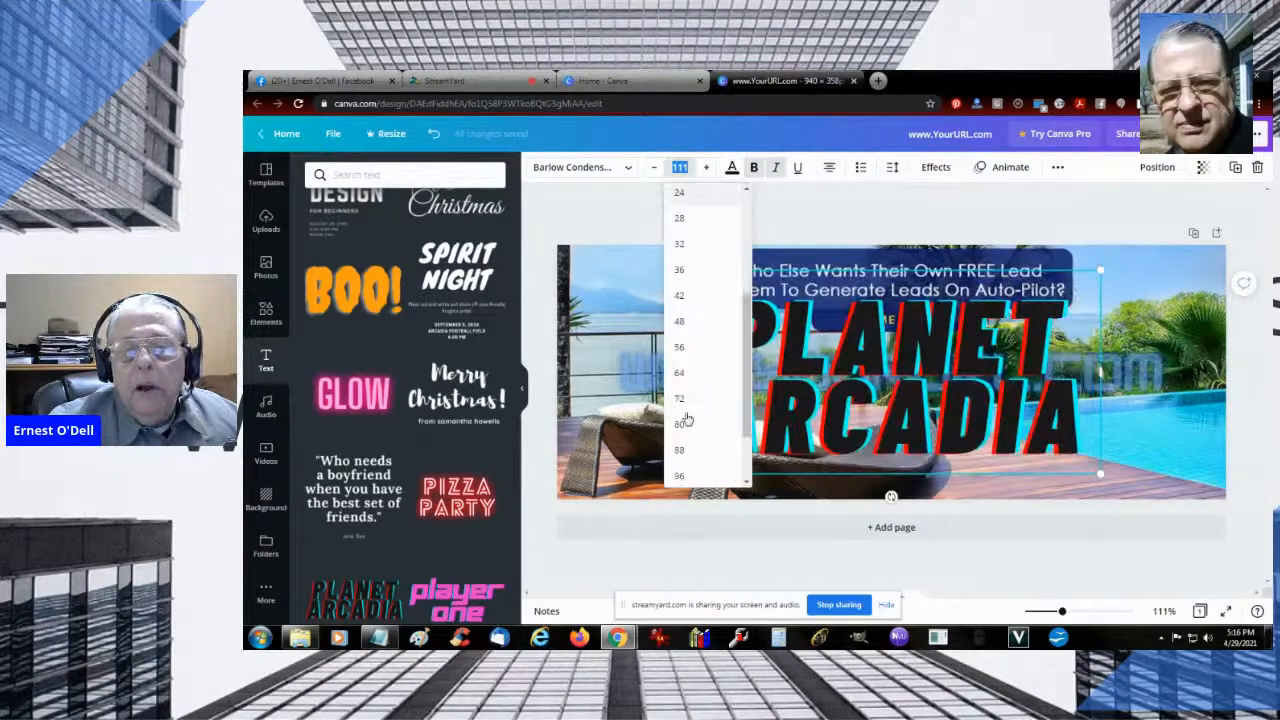
left_click(680, 321)
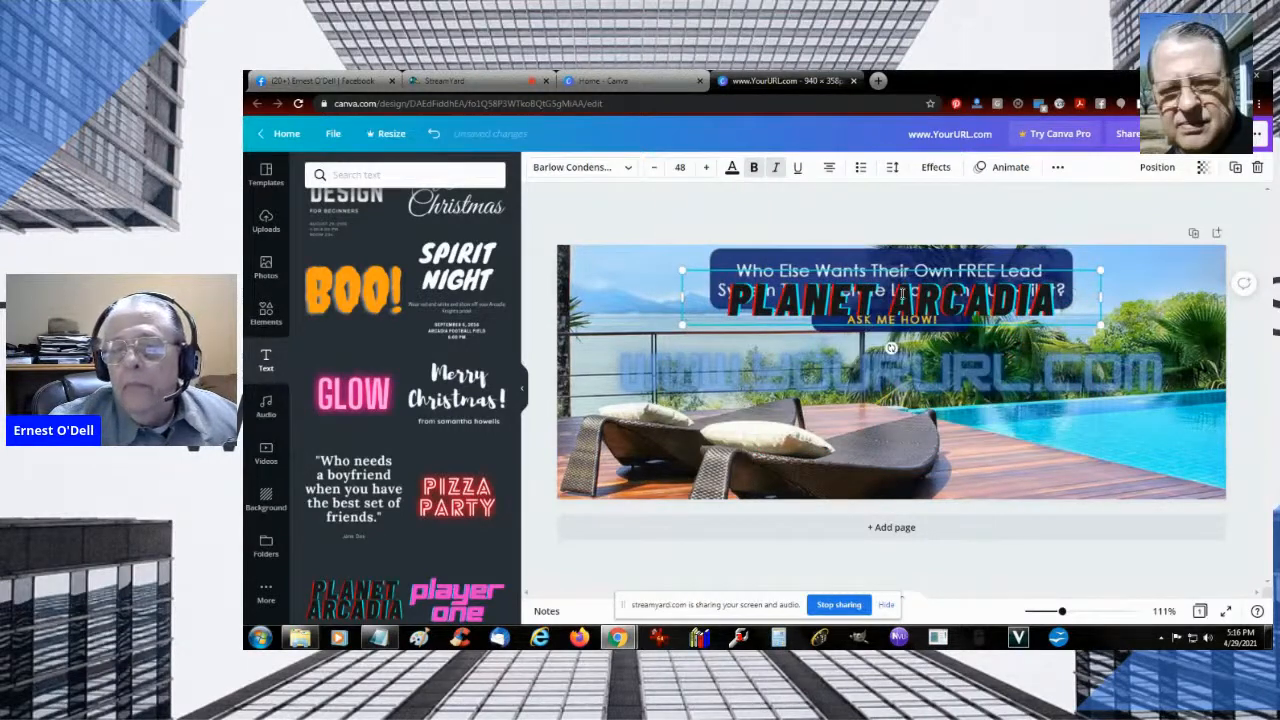
left_click_drag(901, 300, 1016, 300)
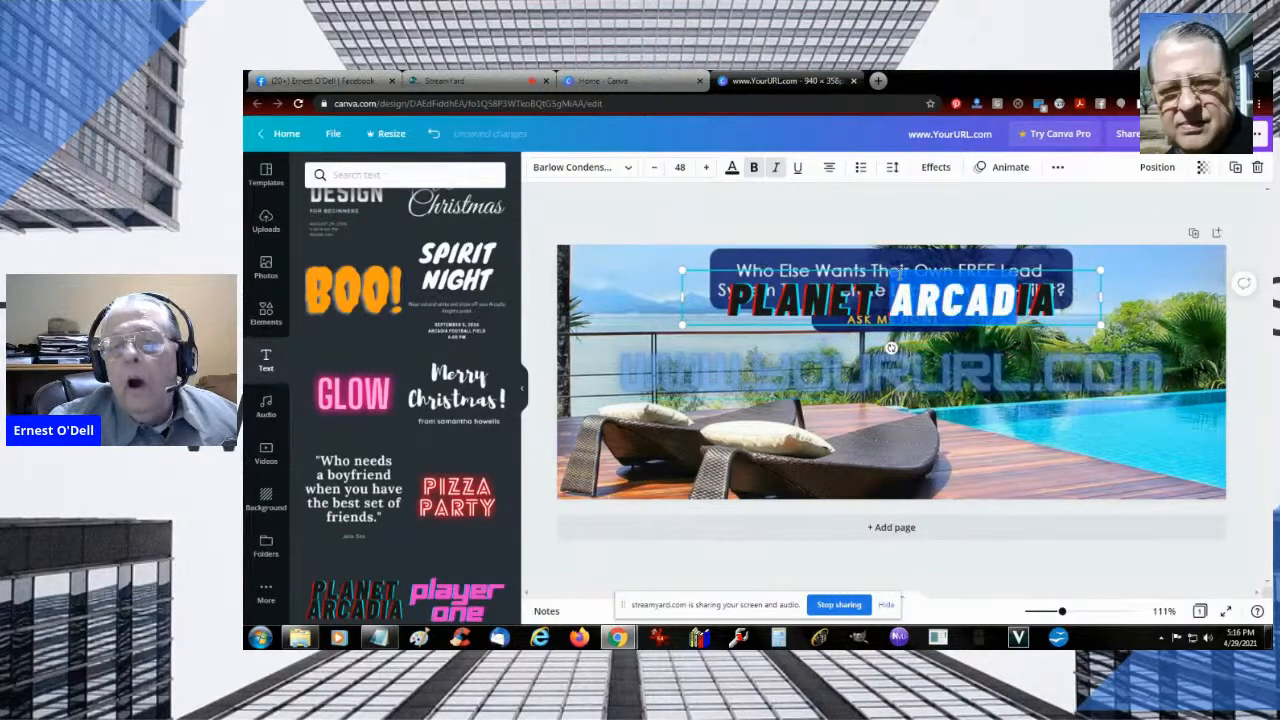
left_click(1058, 380)
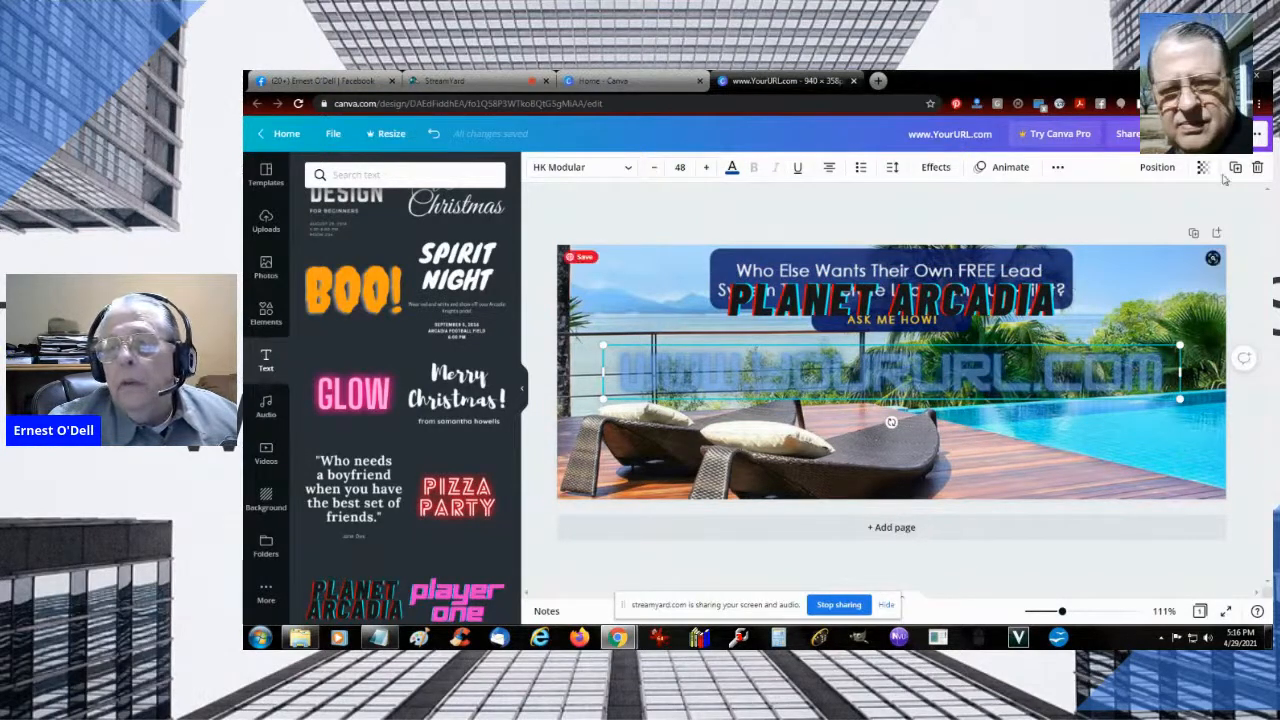
left_click(1258, 168)
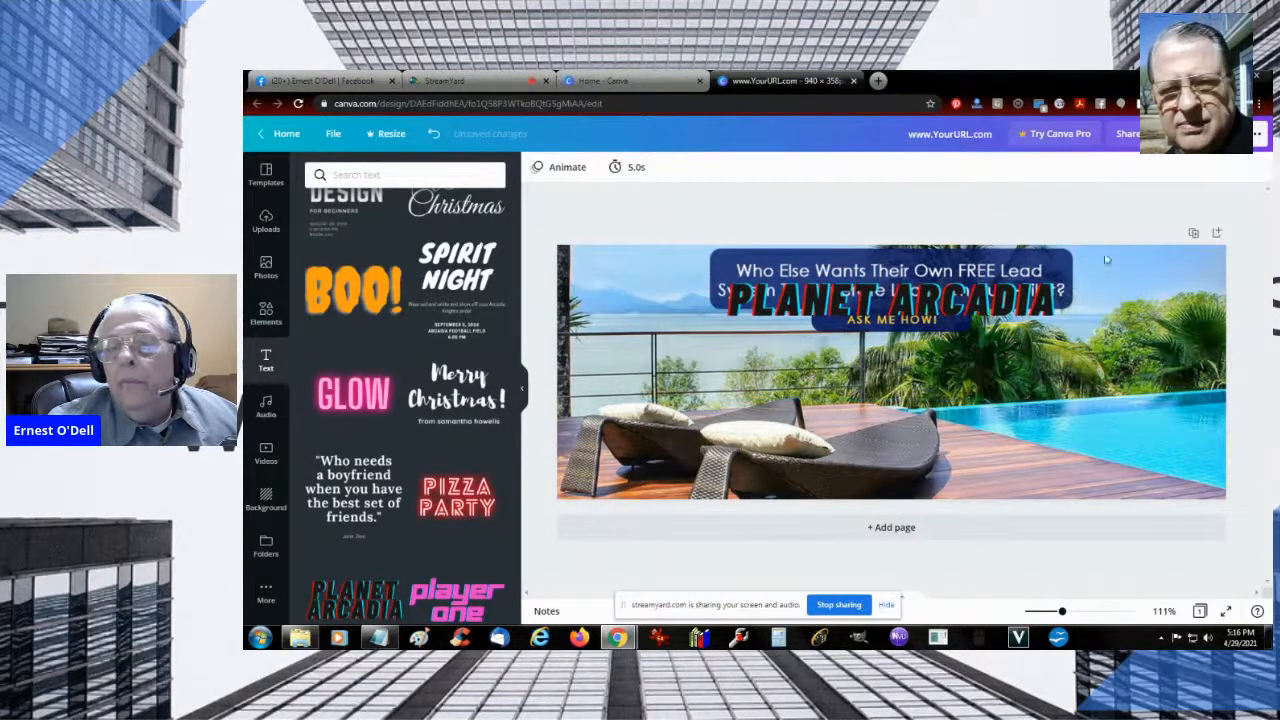
left_click(970, 297)
mouse_move(973, 353)
left_mouse_down()
mouse_move(935, 383)
mouse_move(990, 387)
mouse_move(958, 385)
mouse_move(971, 380)
mouse_move(971, 396)
mouse_move(971, 371)
left_mouse_up()
double_click(918, 371)
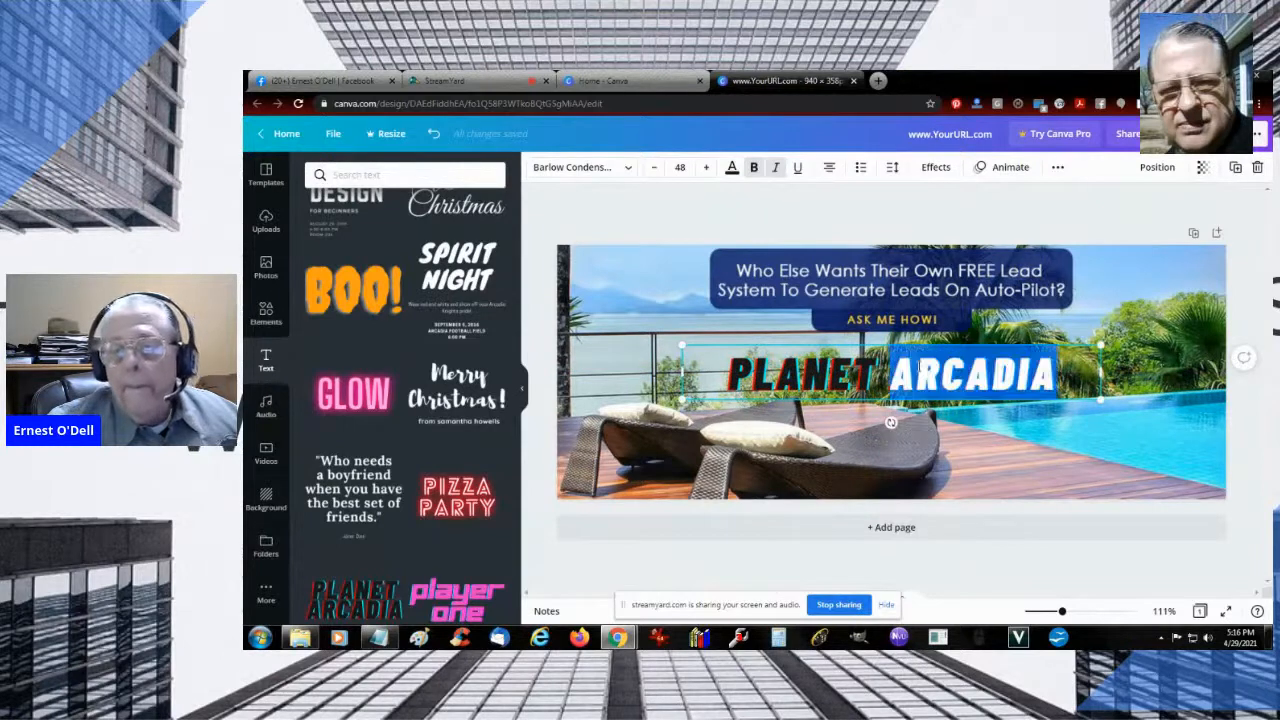
triple_click(918, 370)
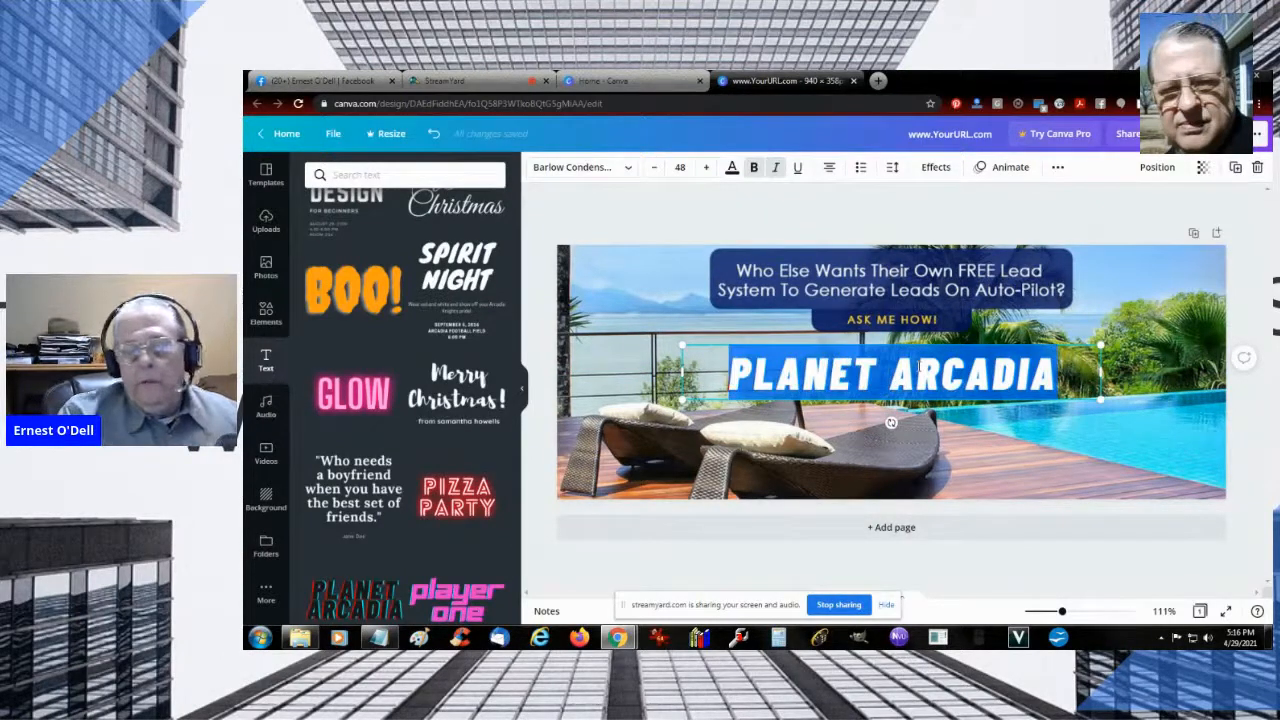
type("www.")
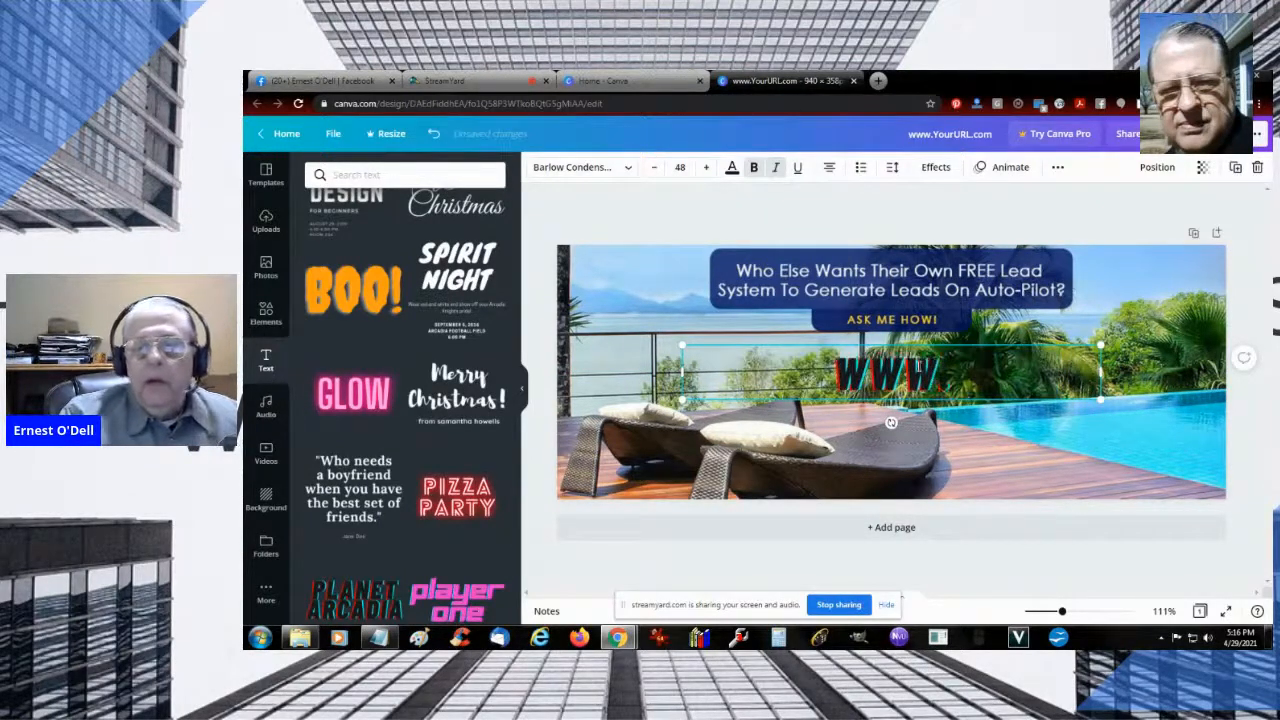
type("your")
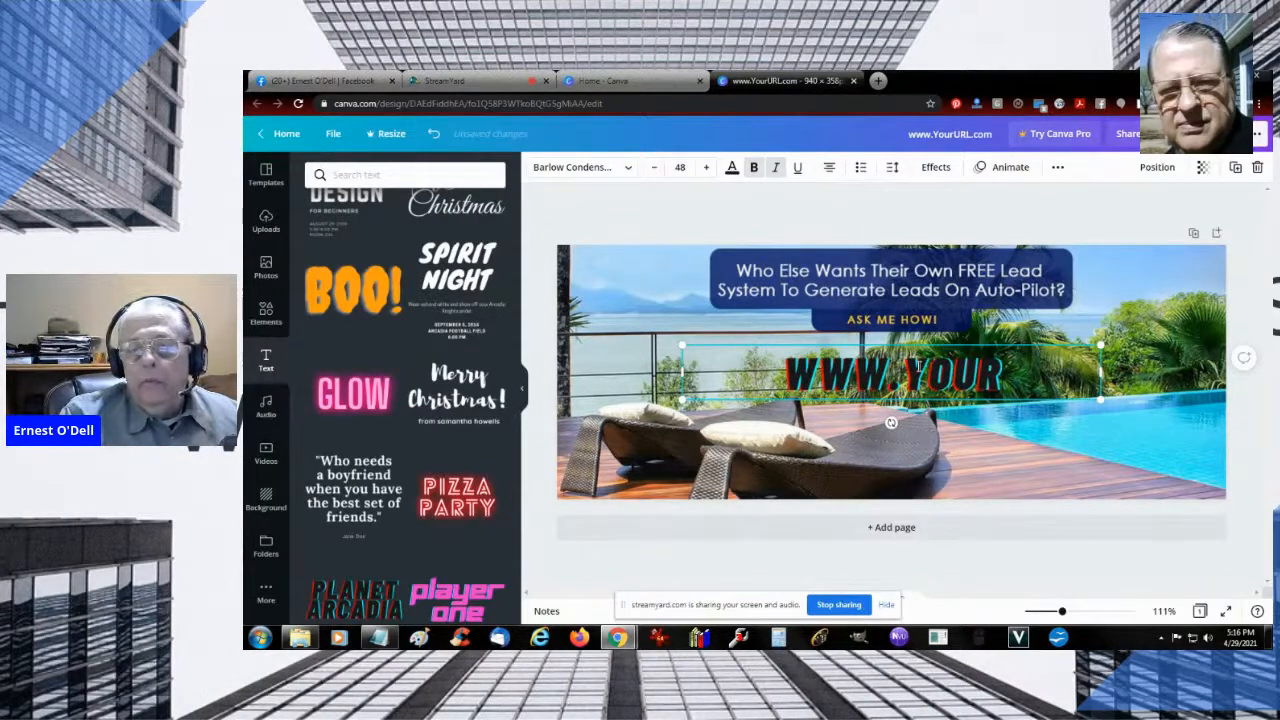
type("url.co")
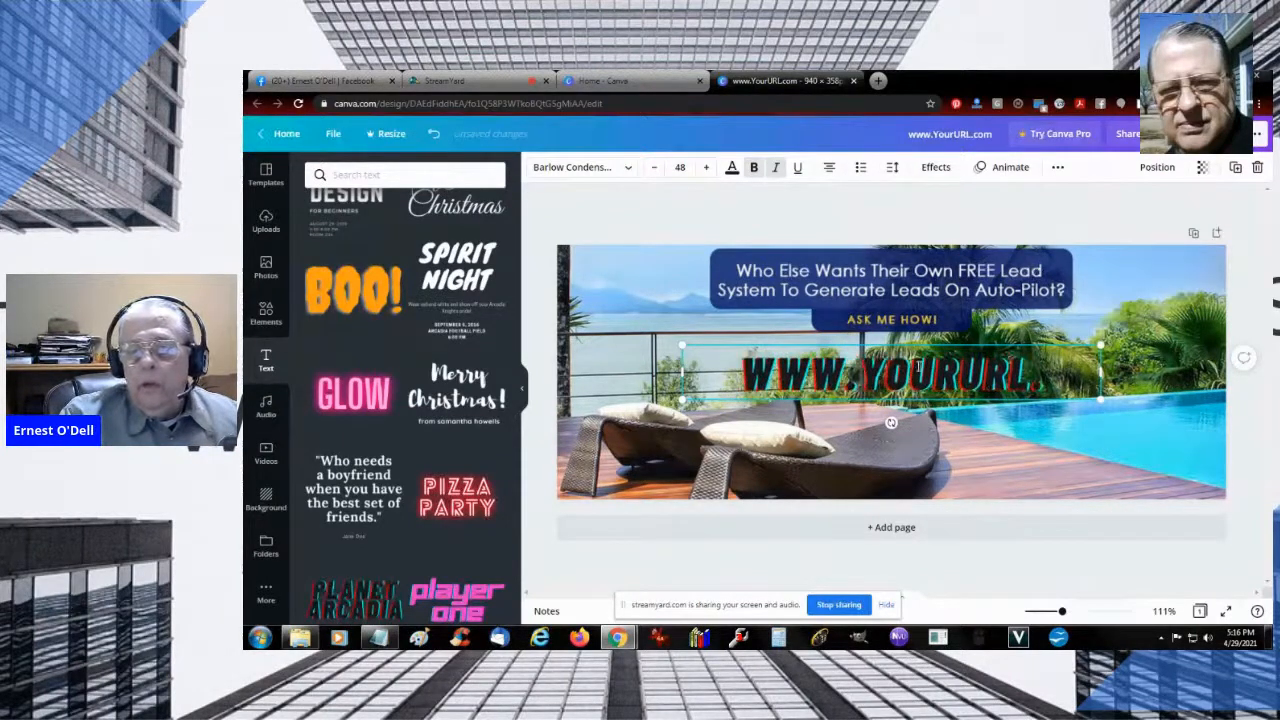
type("m")
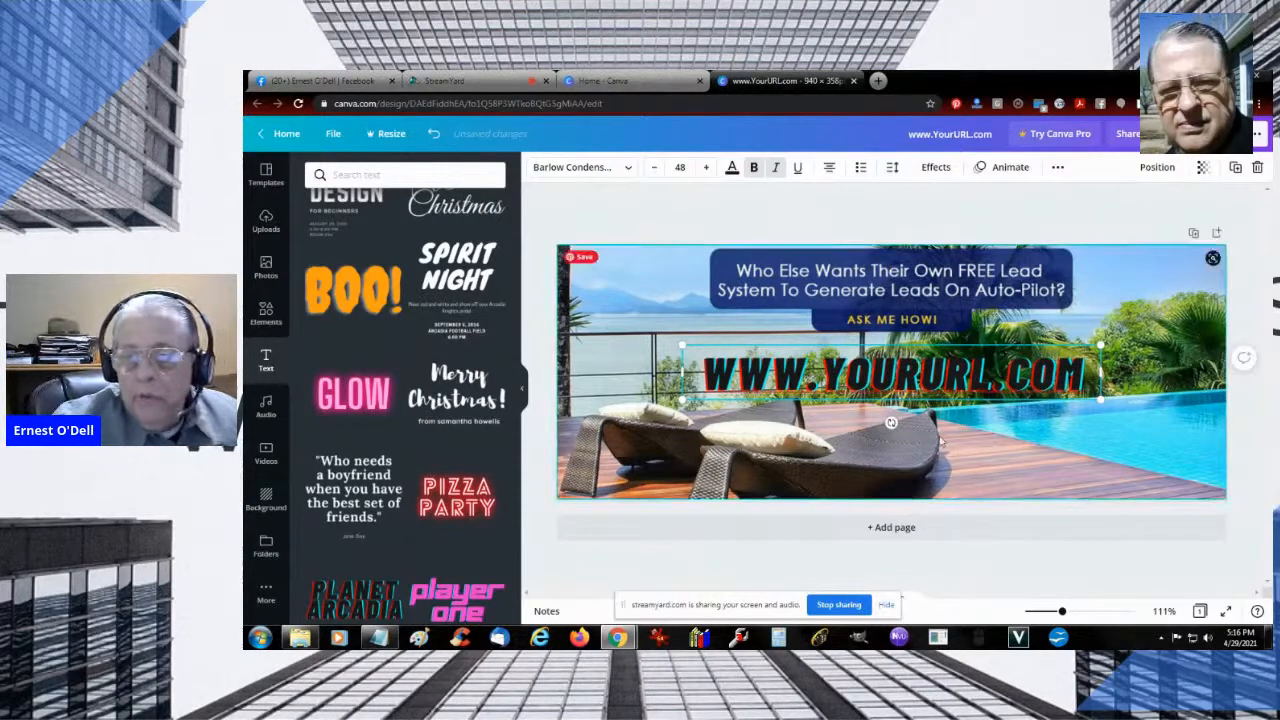
left_click(950, 431)
left_click(912, 380)
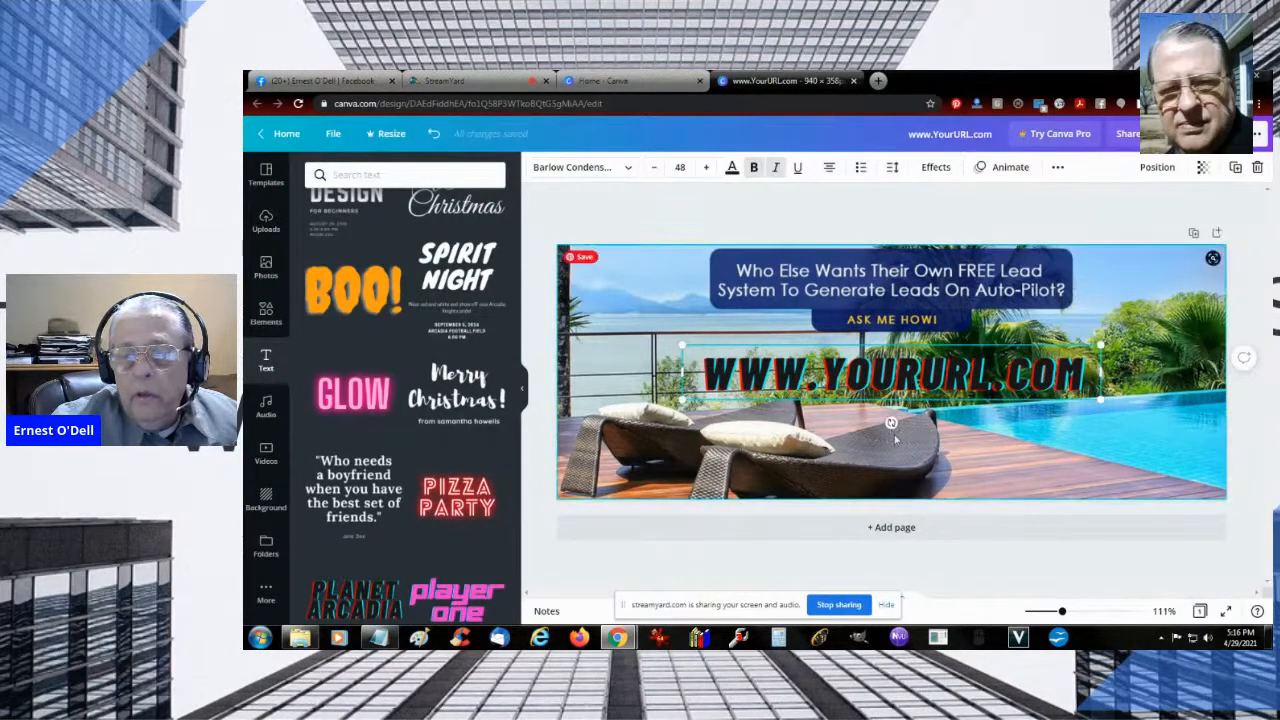
left_click_drag(890, 422, 938, 442)
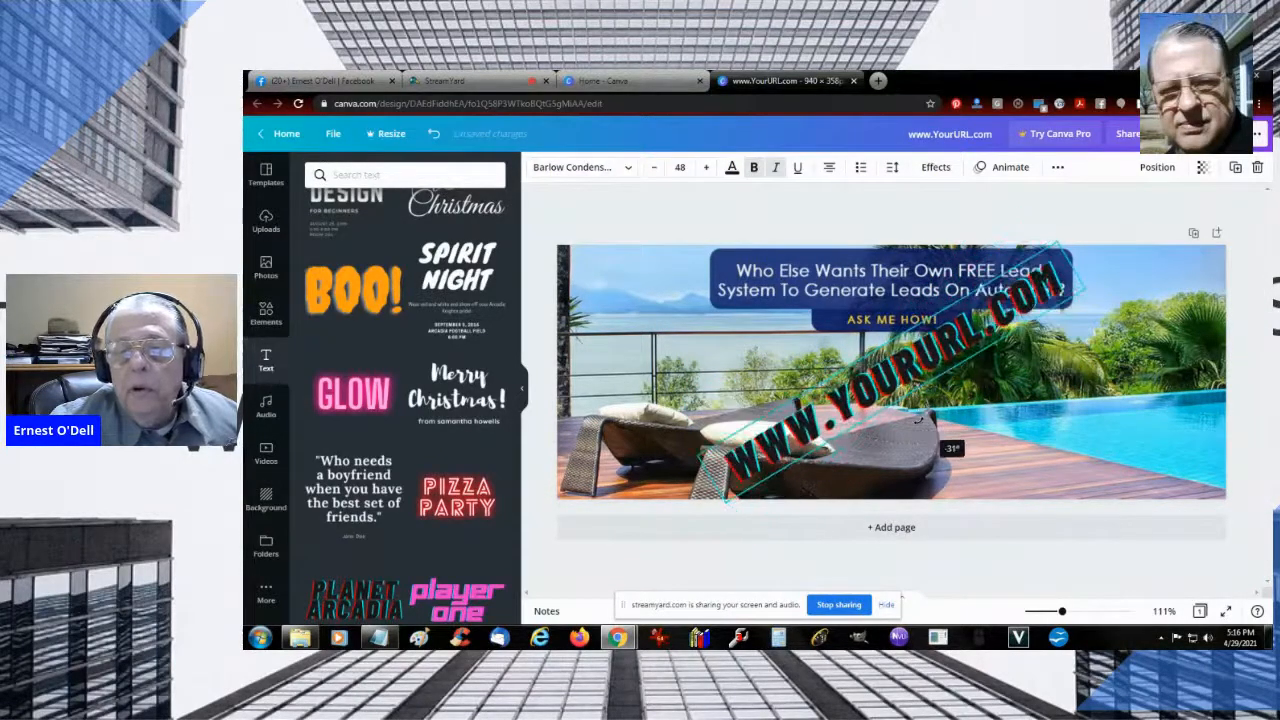
left_click_drag(928, 376, 969, 368)
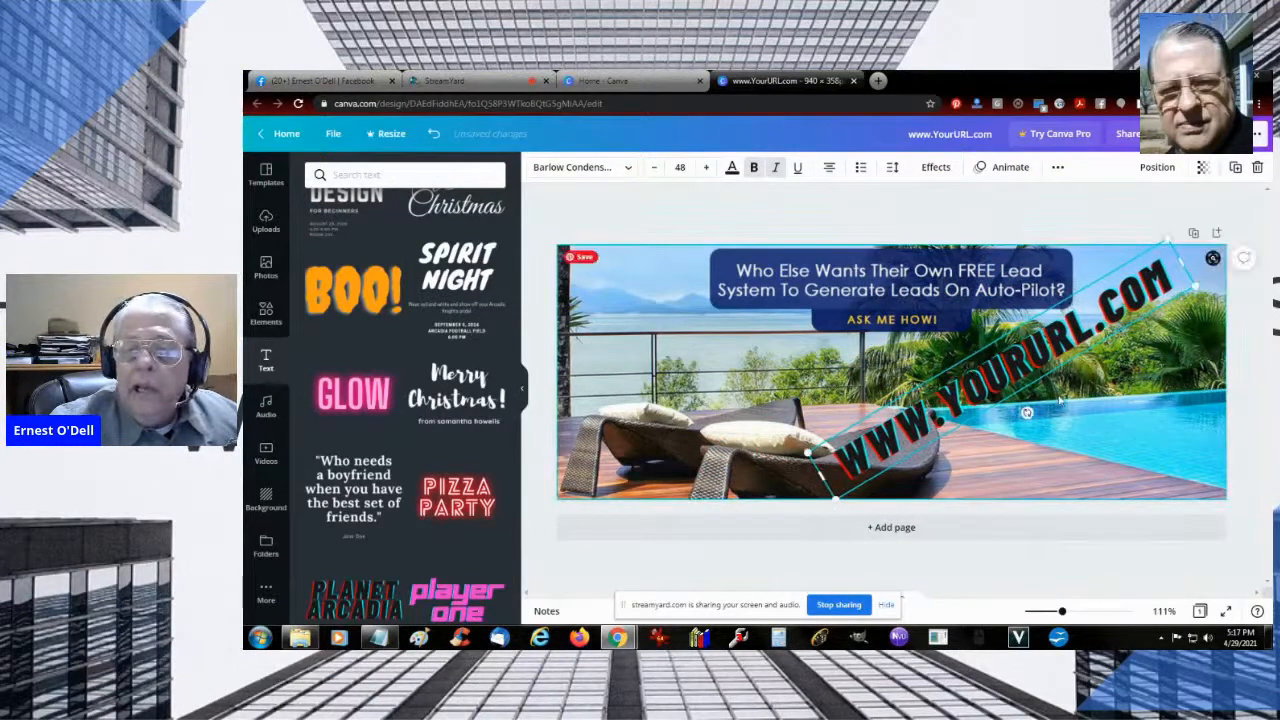
left_click(1100, 418)
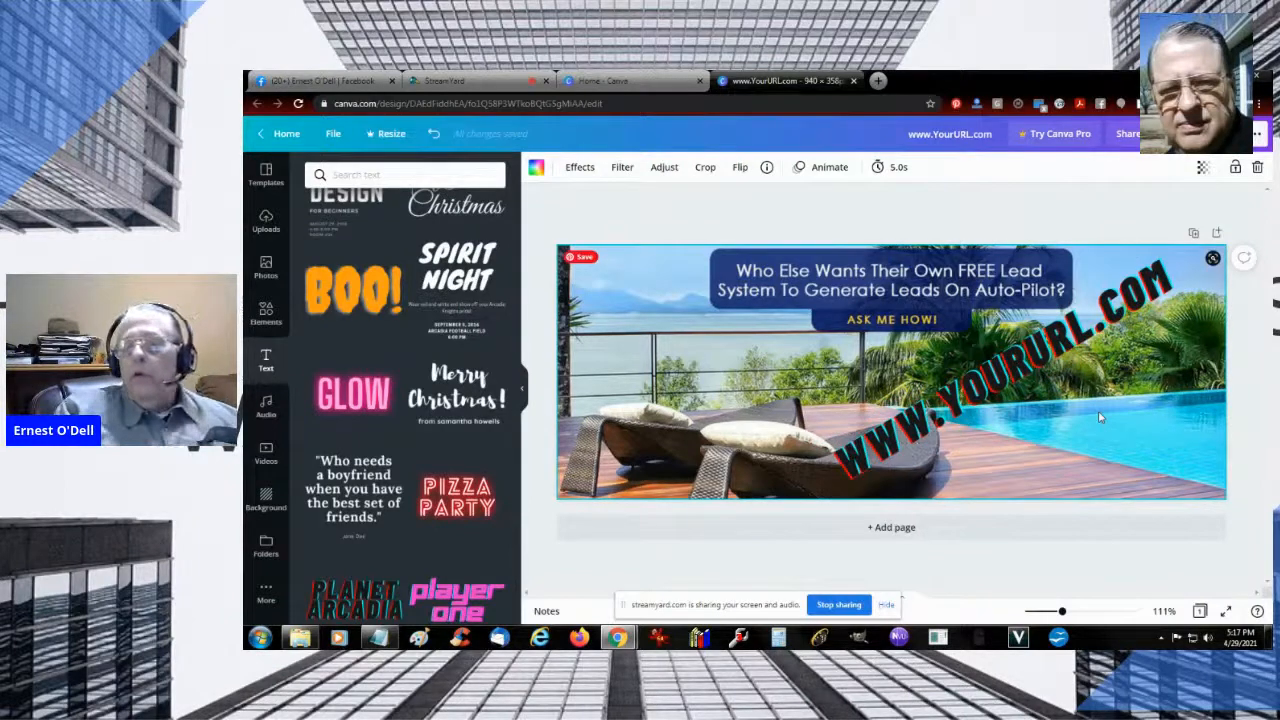
left_click(1024, 368)
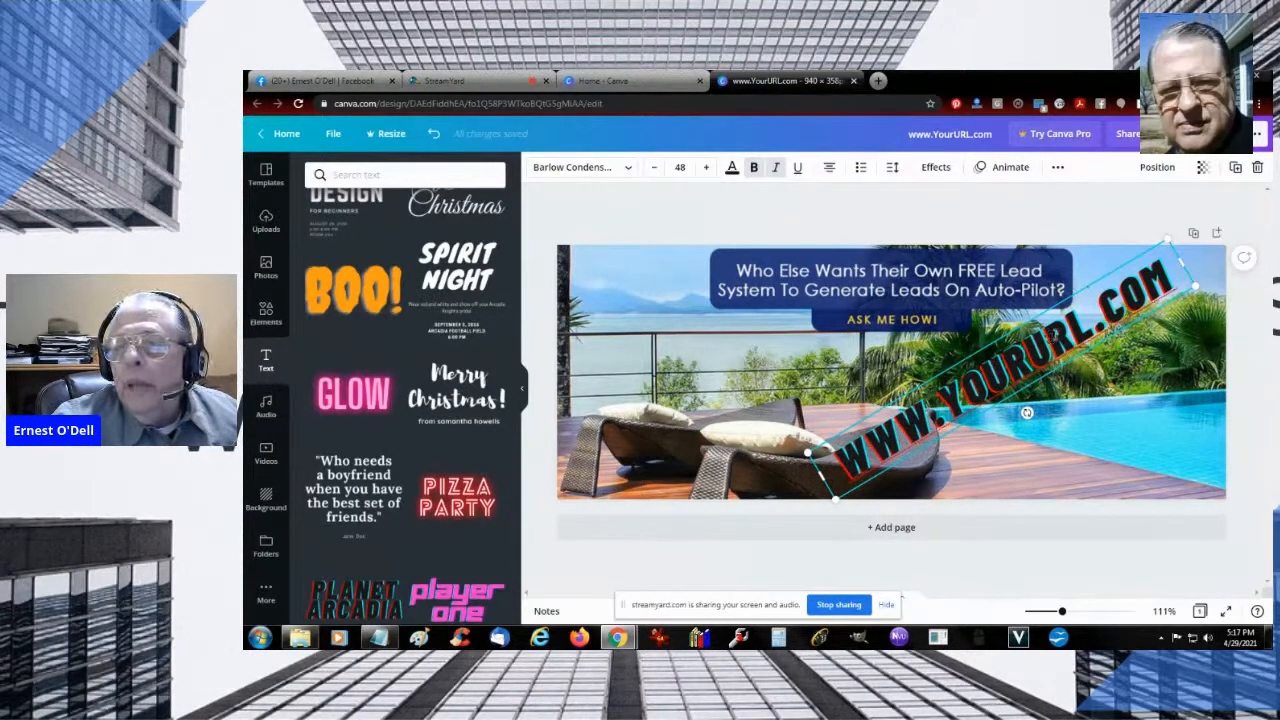
left_click(1235, 168)
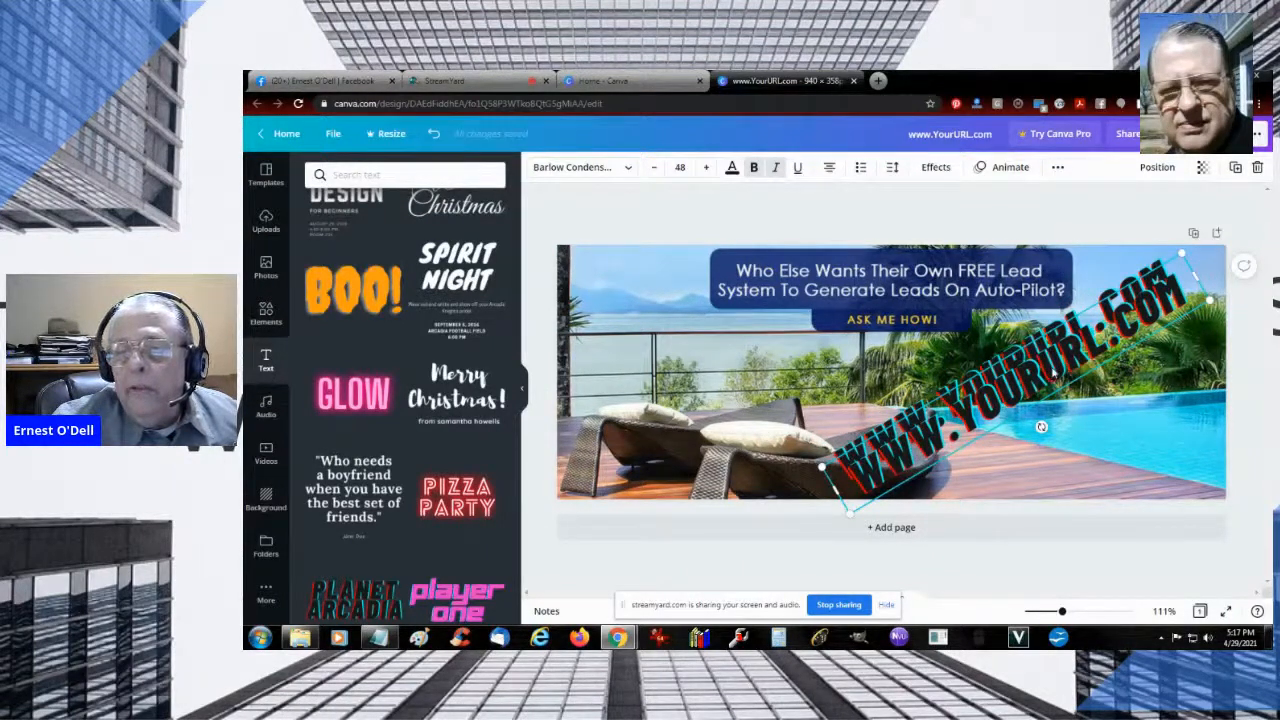
left_click_drag(1052, 372, 885, 375)
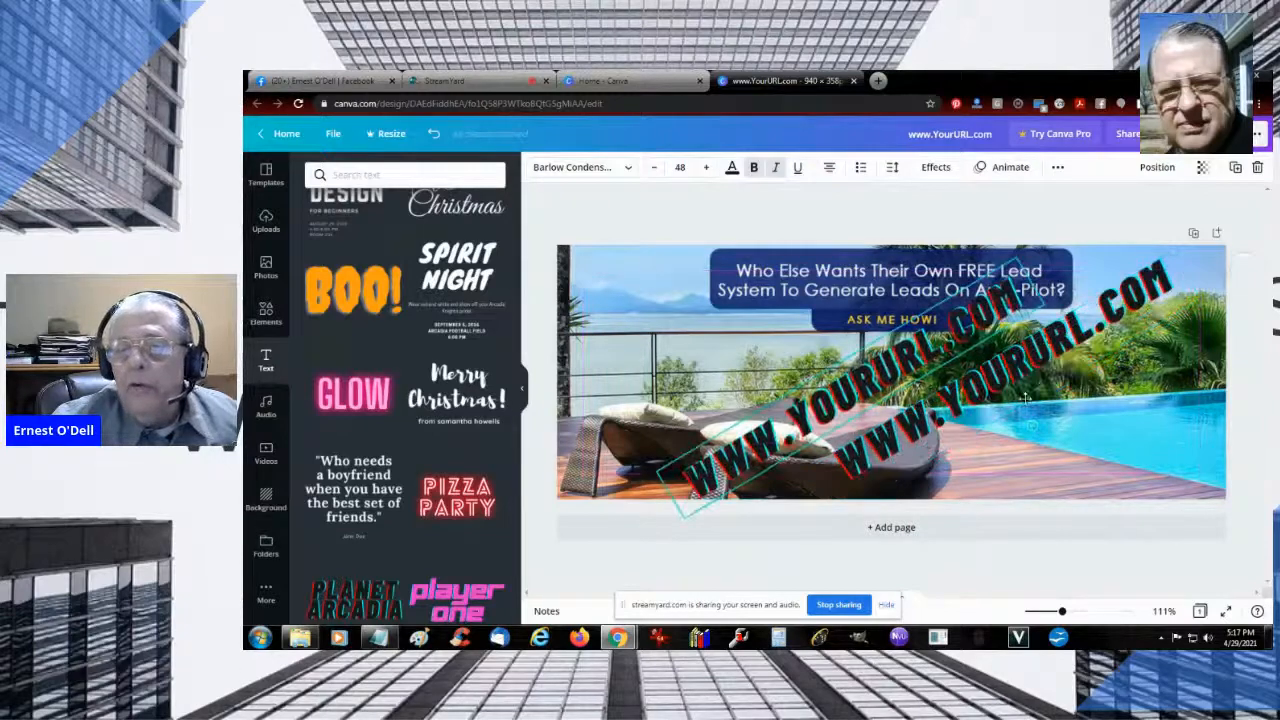
Add a second page and set the uploaded "FREE Push-Button System Cranks Out Red-Hot Leads Instantly!" kitchen image as its background
left_click(884, 528)
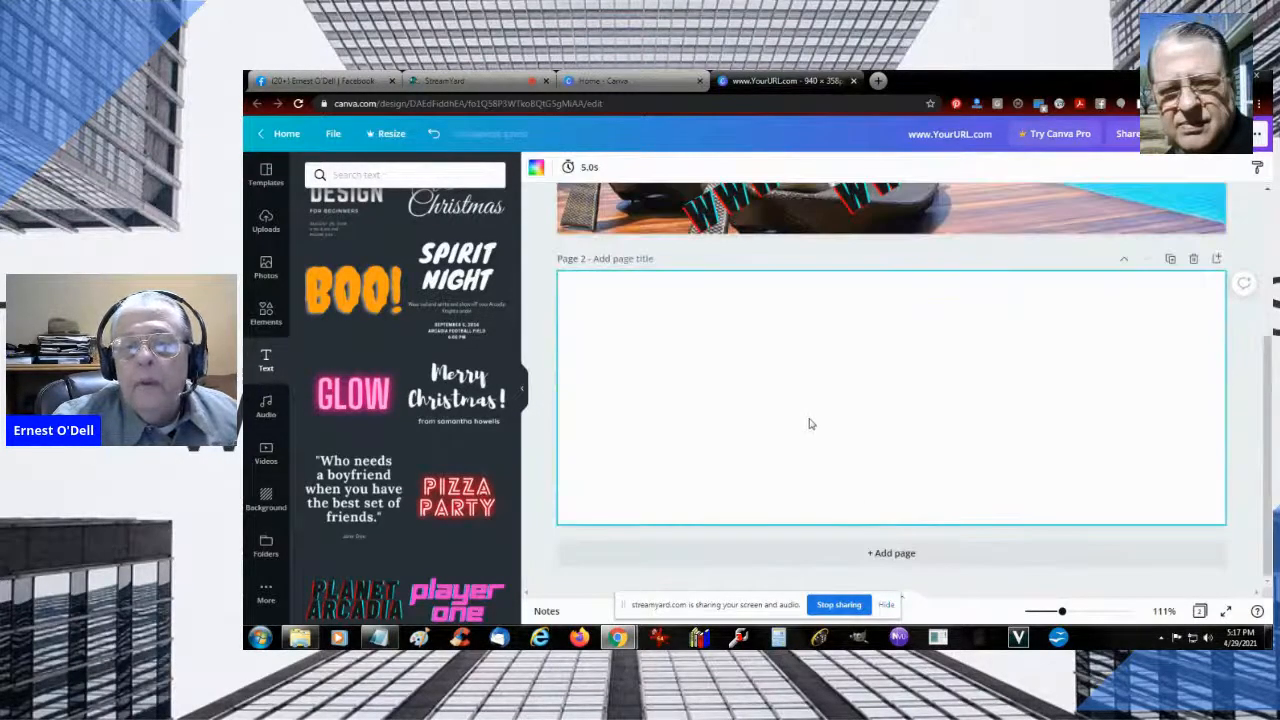
scroll(304, 298, "up", 8)
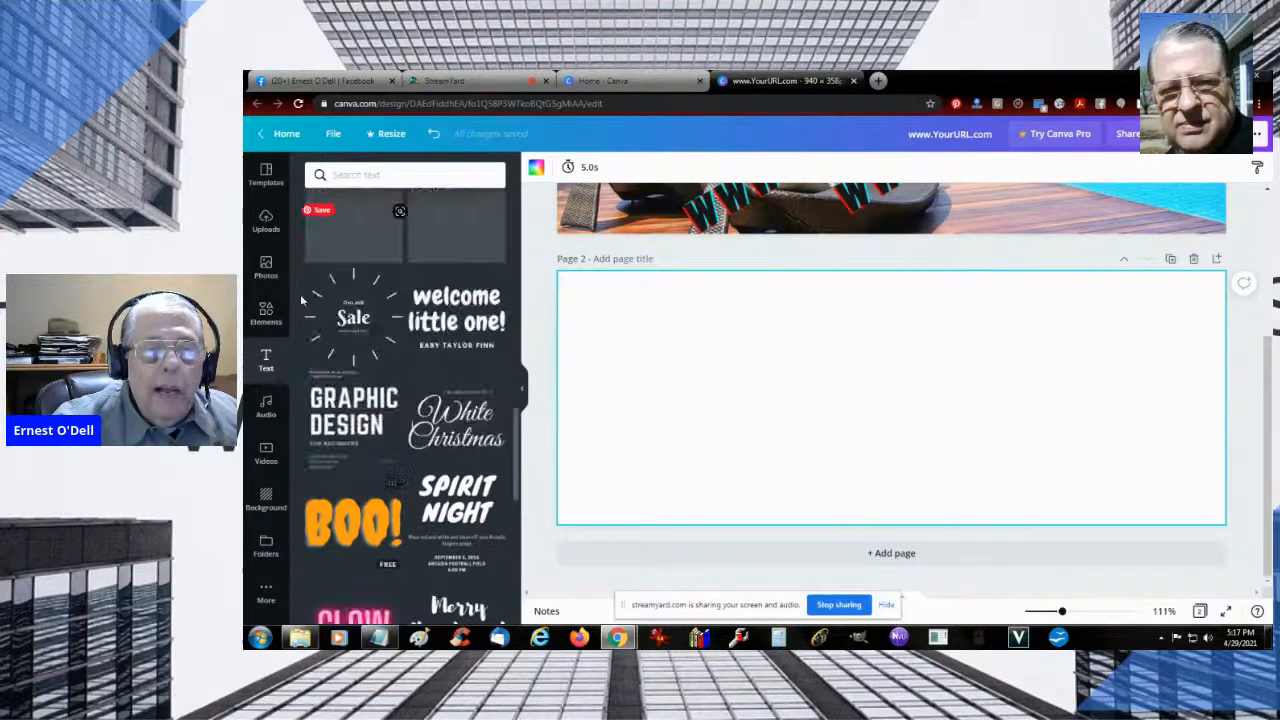
left_click(266, 222)
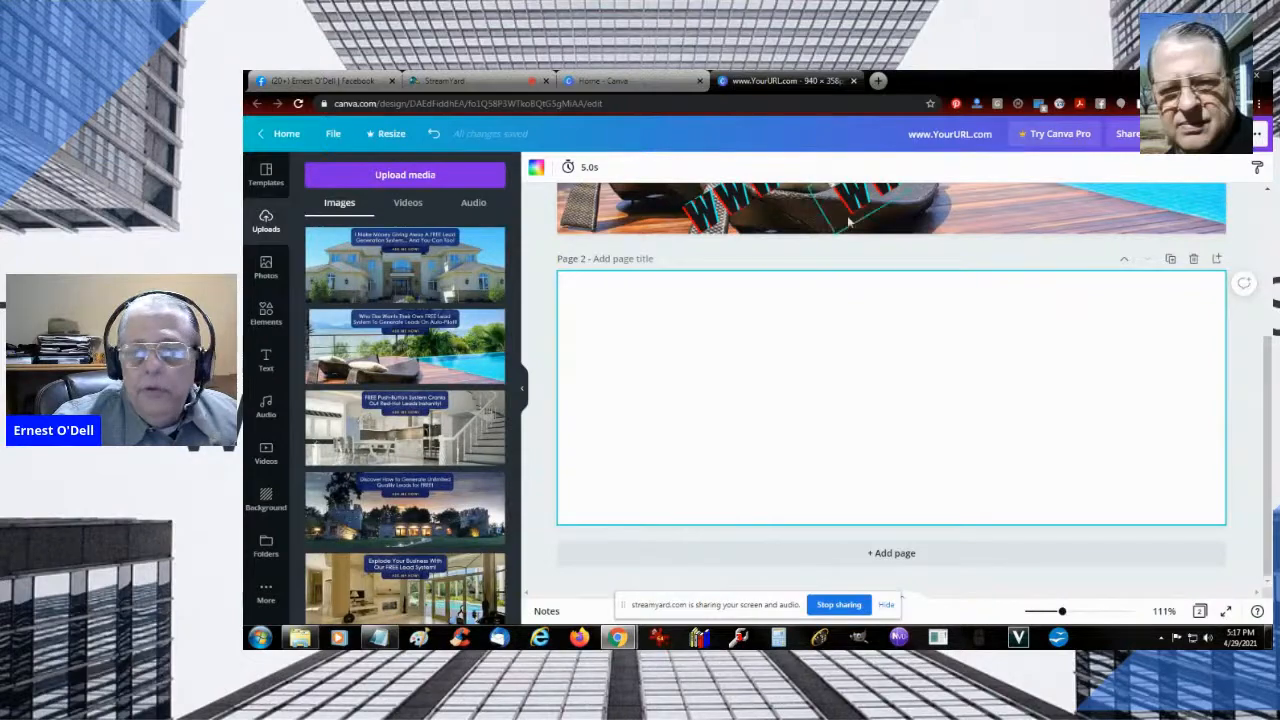
scroll(837, 306, "up", 3)
scroll(837, 306, "down", 3)
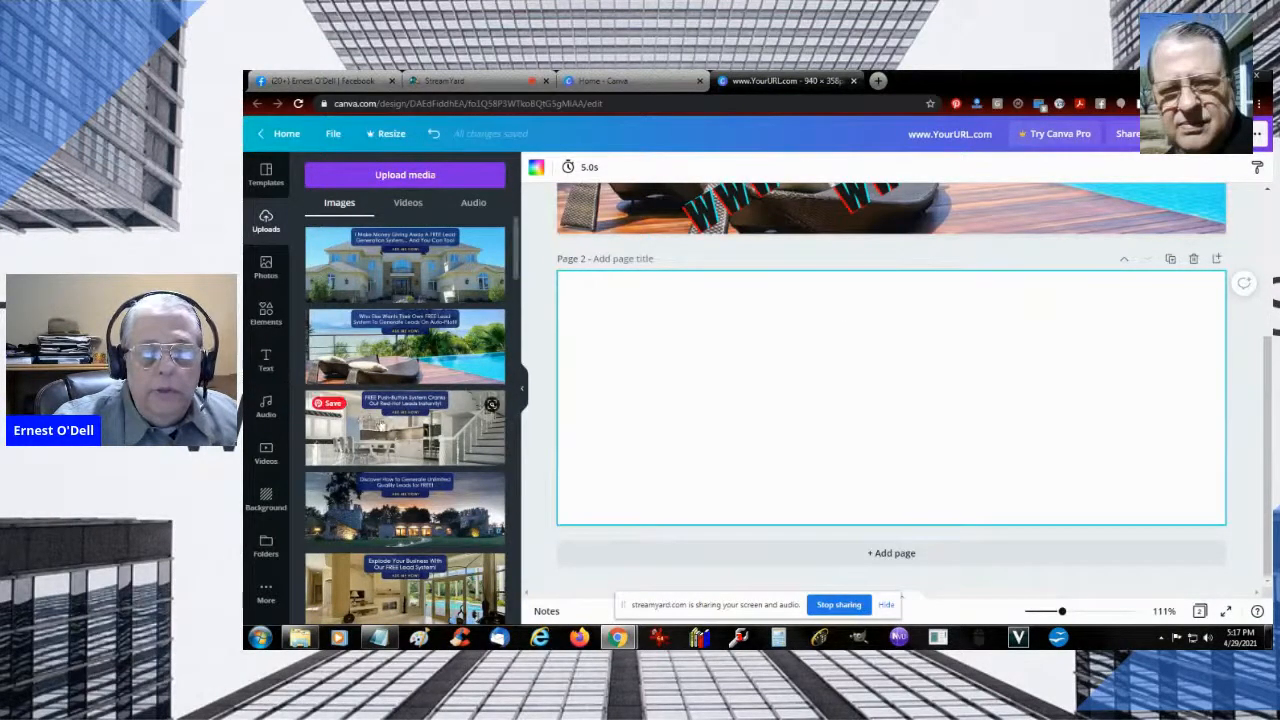
left_click(422, 432)
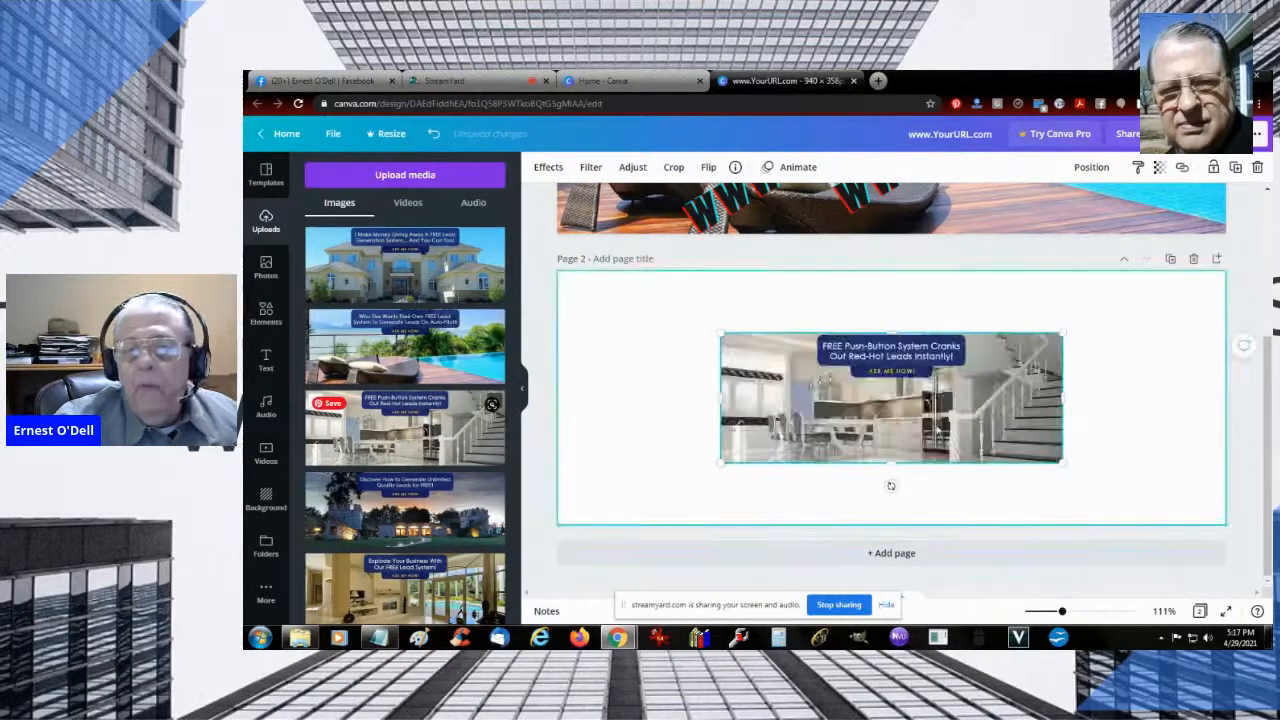
right_click(944, 425)
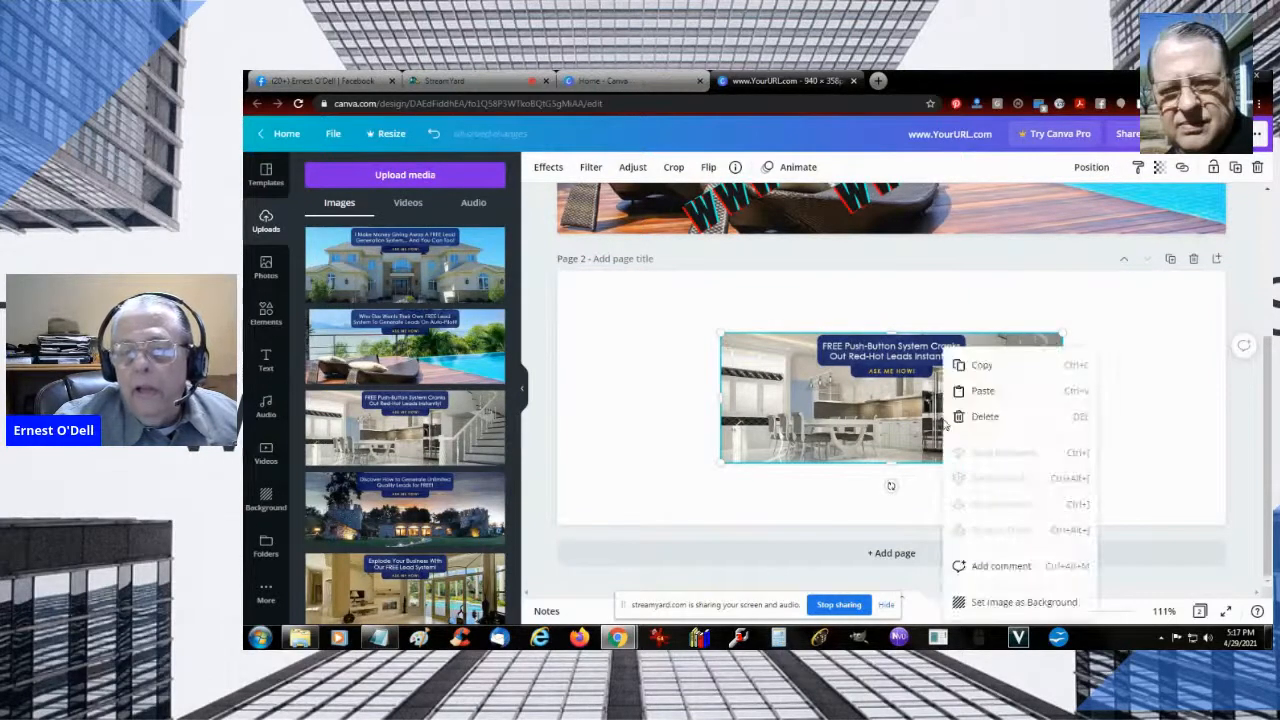
left_click(988, 604)
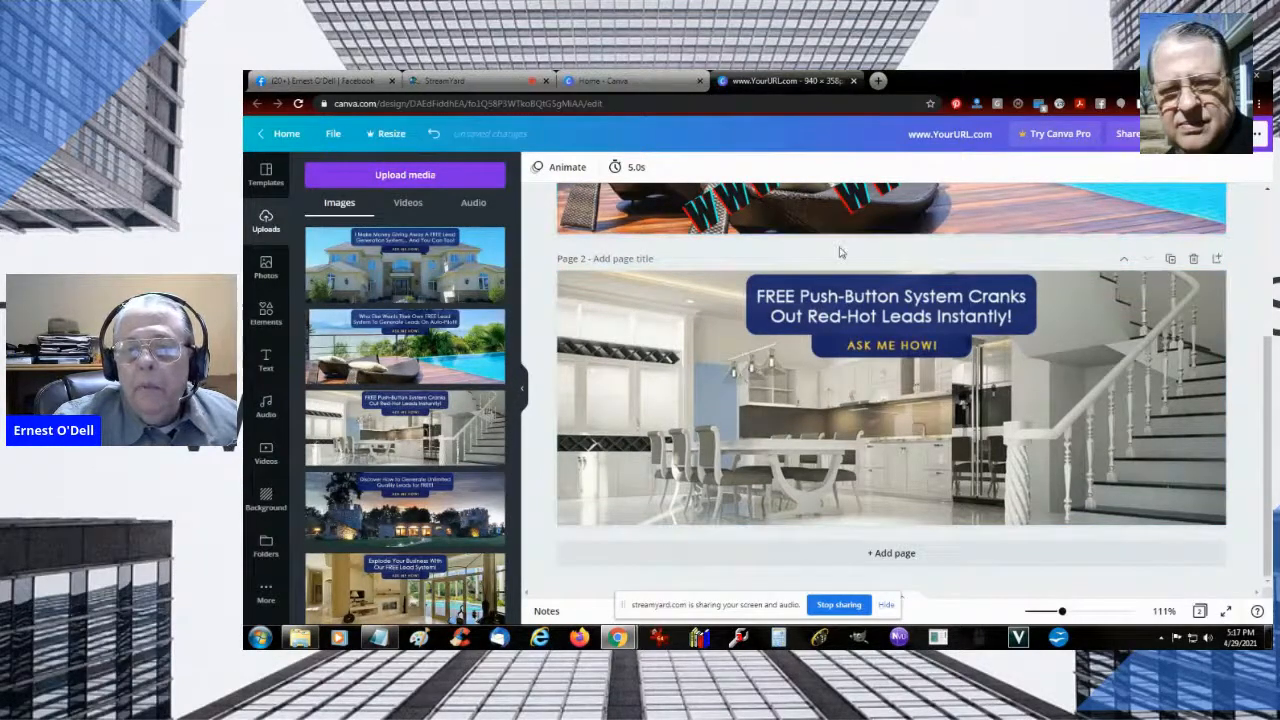
scroll(843, 252, "up", 2)
left_click_drag(872, 317, 916, 562)
scroll(916, 562, "down", 2)
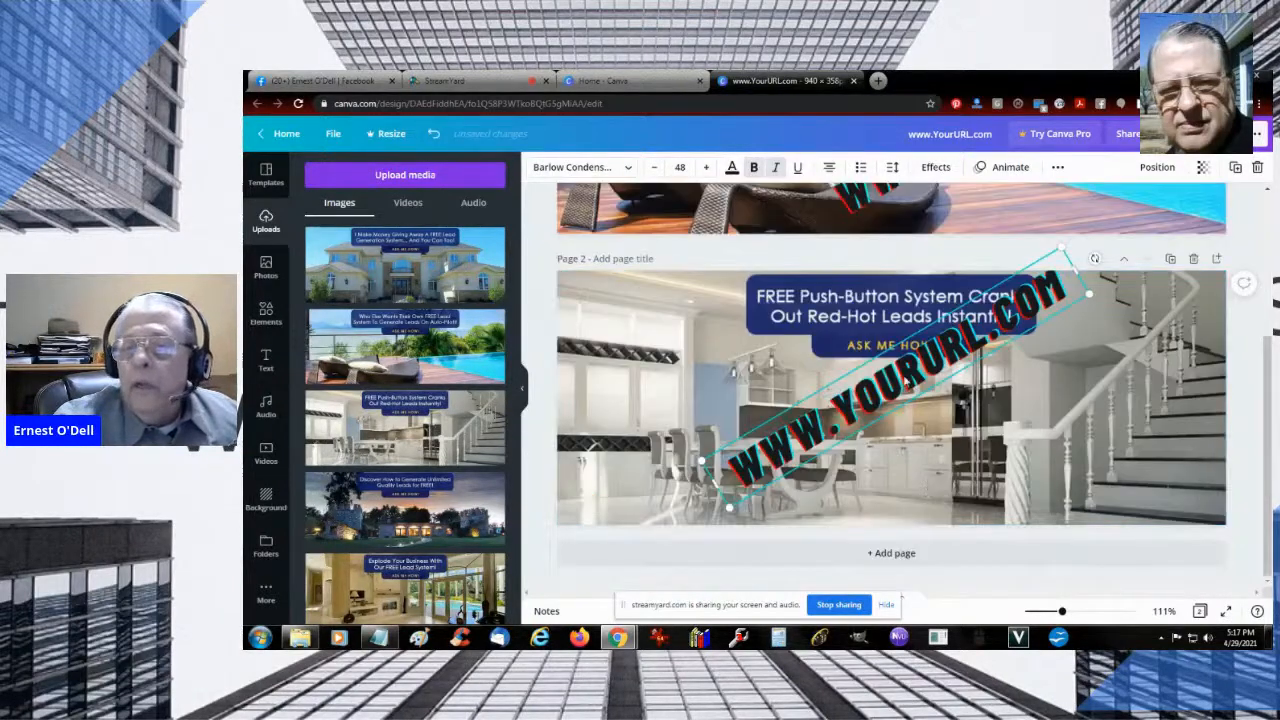
left_click_drag(937, 396, 958, 405)
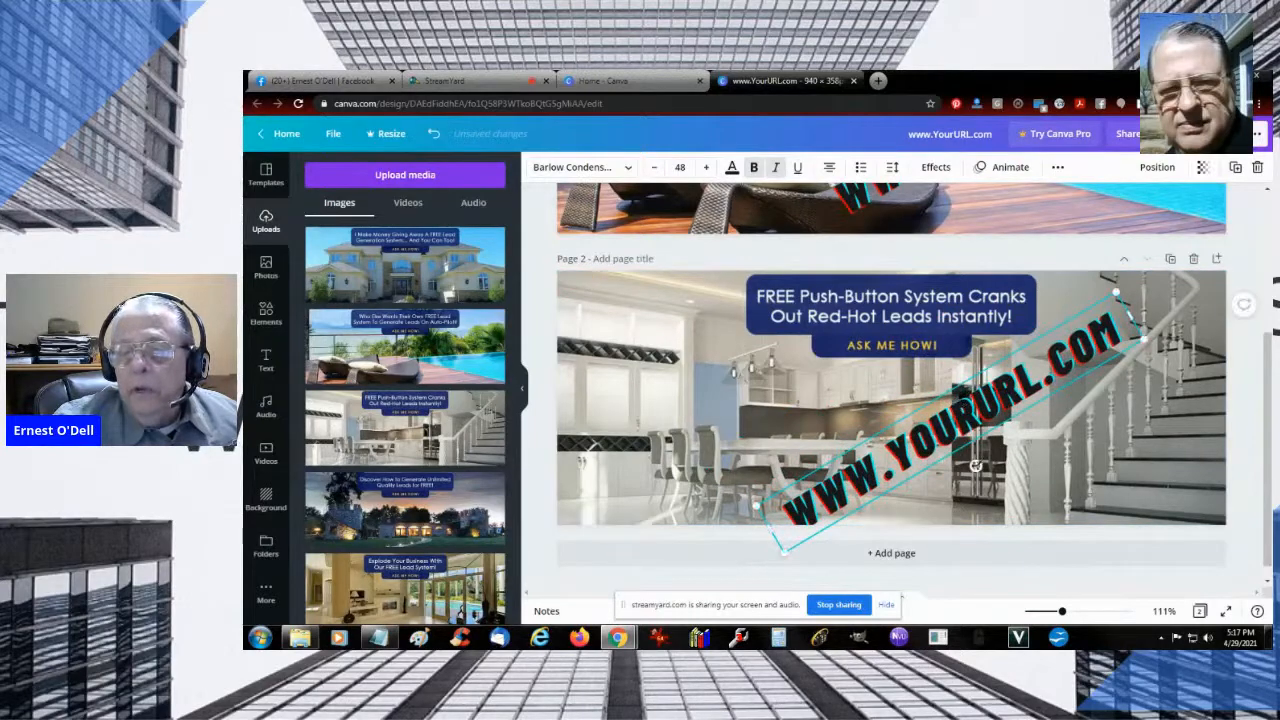
left_click_drag(976, 466, 978, 498)
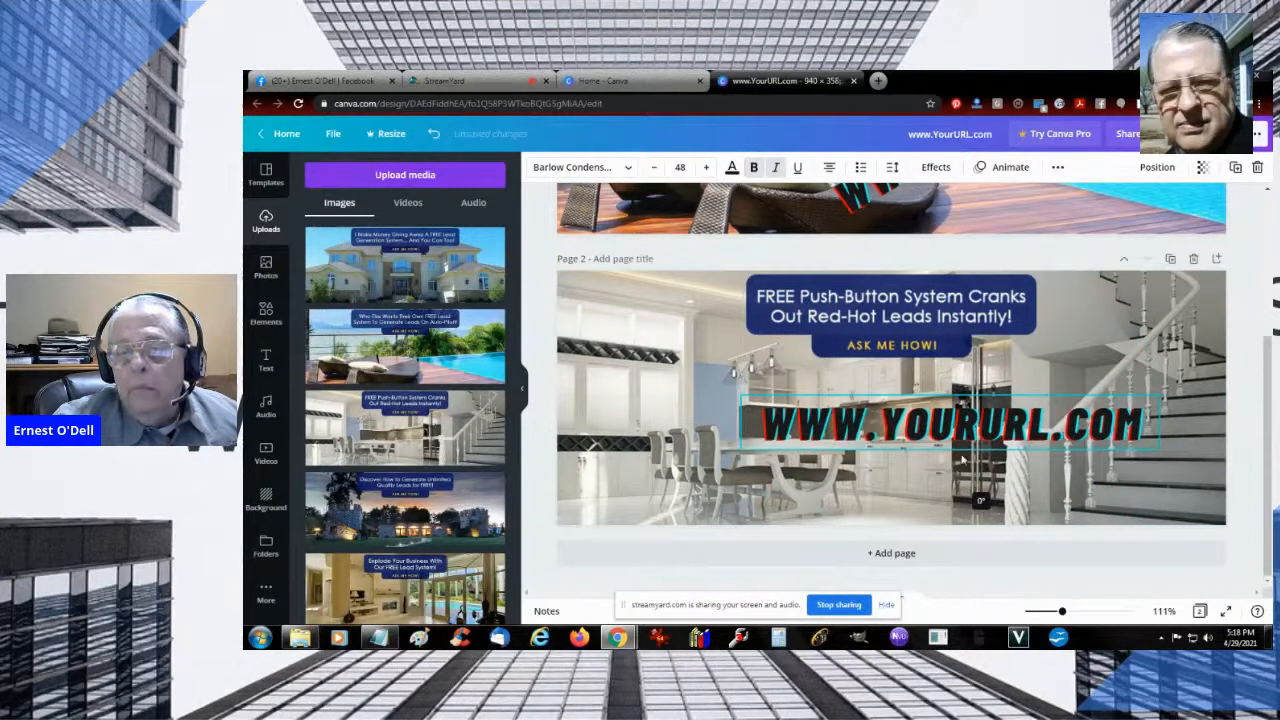
left_click_drag(938, 417, 886, 468)
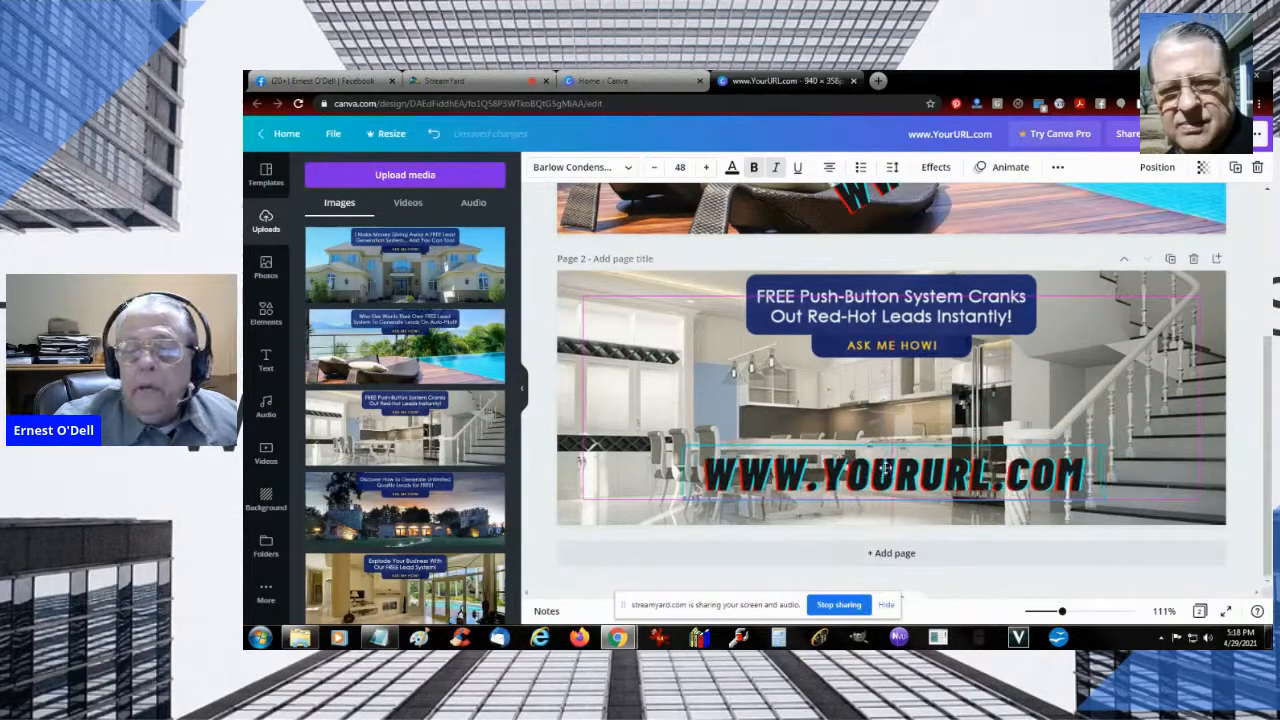
left_click_drag(886, 468, 887, 468)
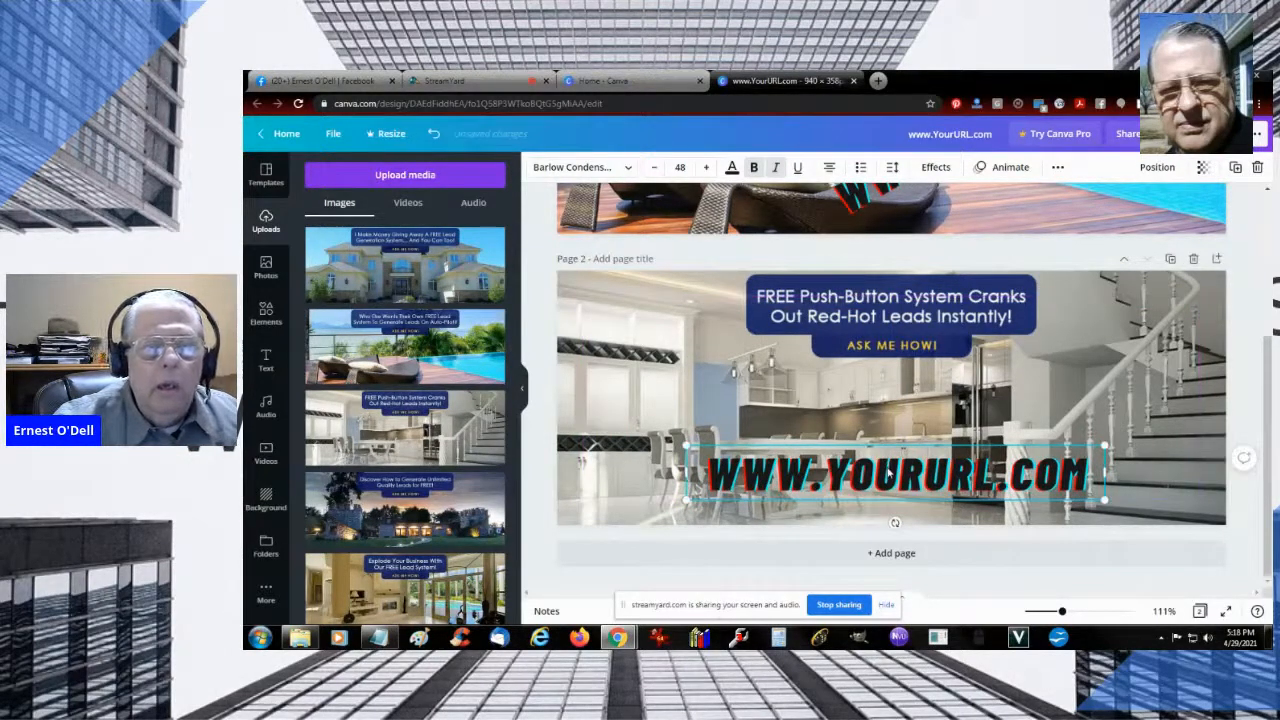
Check the cover photo layout on the Facebook profile and, back in Canva, move the page 2 URL text up to just below ASK ME HOW!
left_click(336, 80)
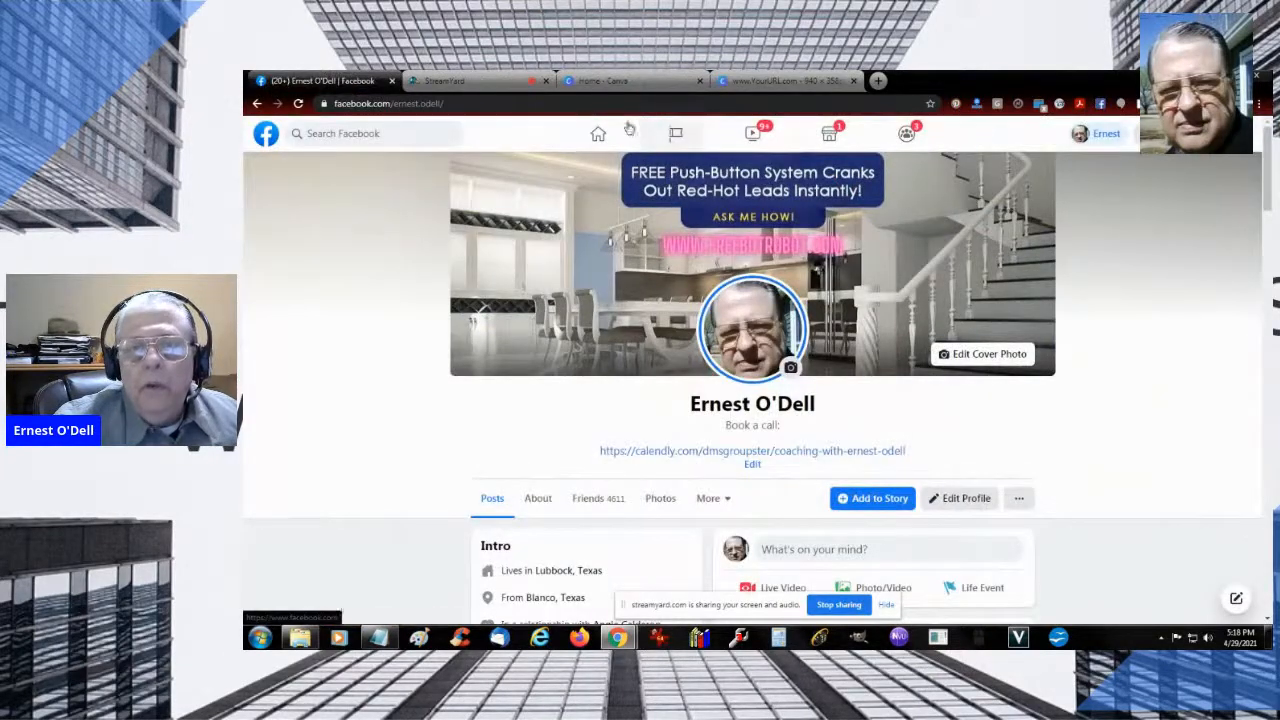
left_click(785, 79)
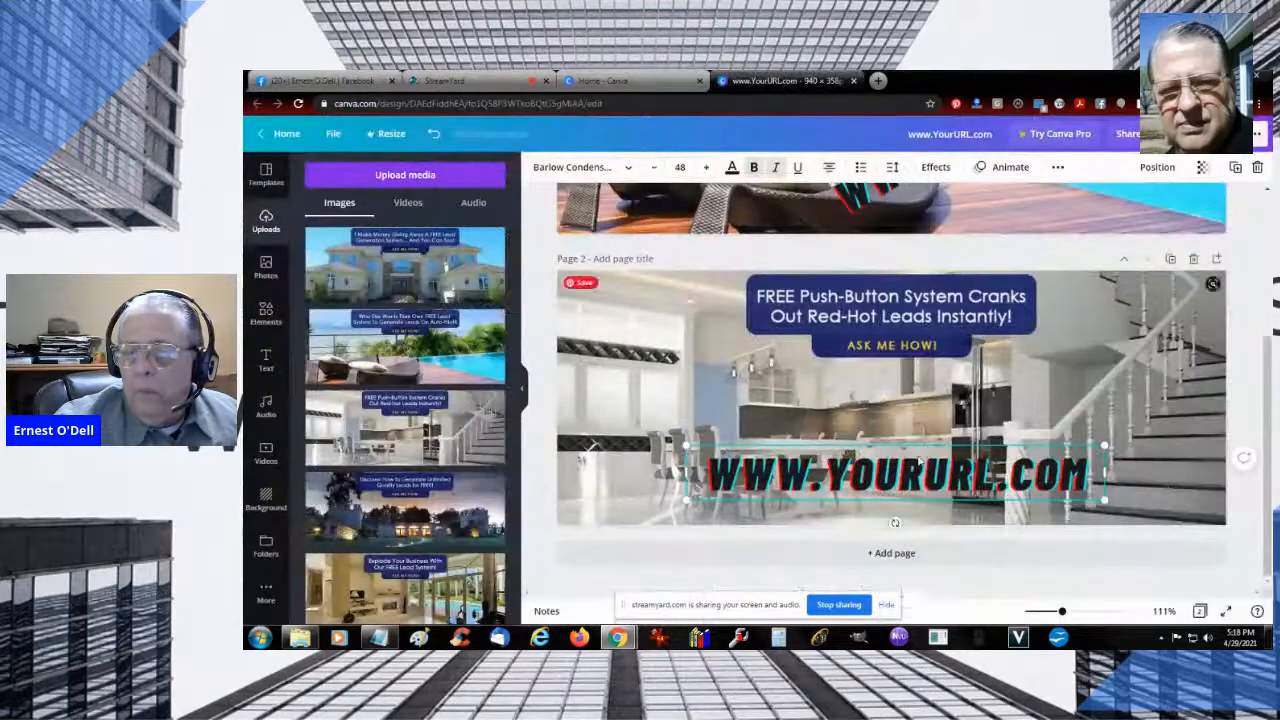
left_click_drag(913, 466, 909, 392)
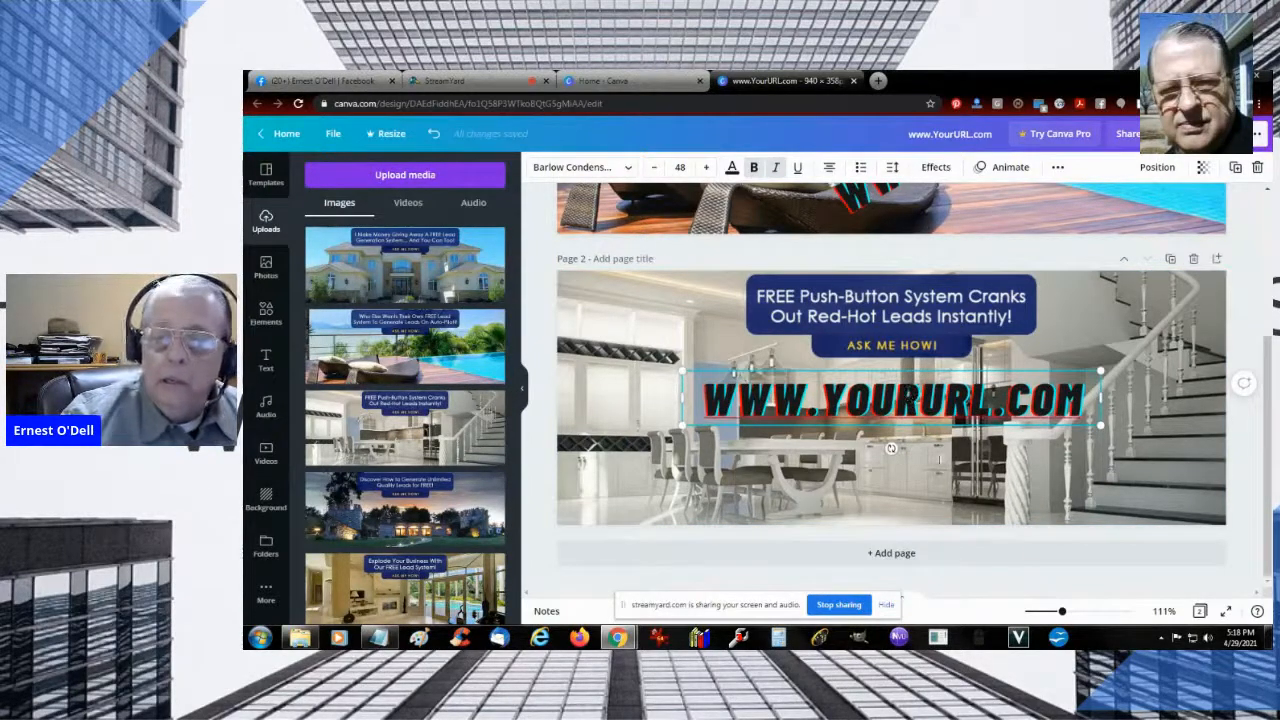
Add a third page and set the uploaded "Discover How to Generate Unlimited Quality Leads for FREE!" image as its background
left_click(896, 555)
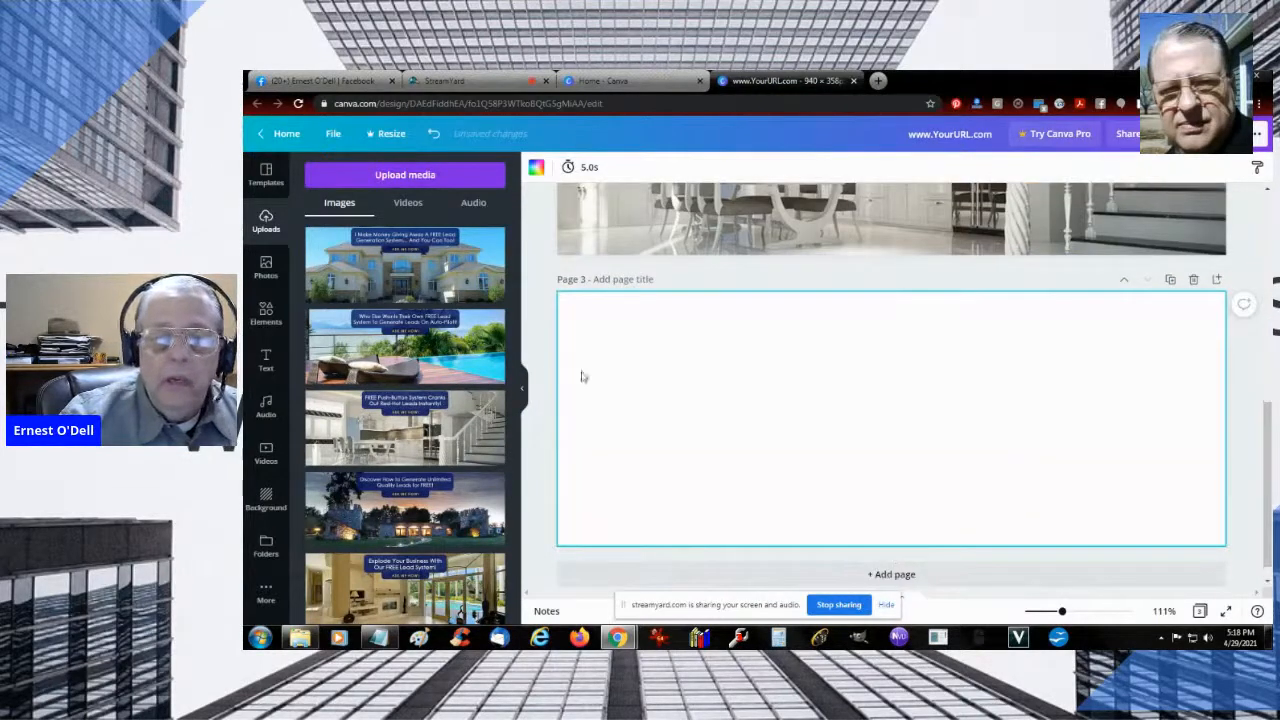
left_click(403, 517)
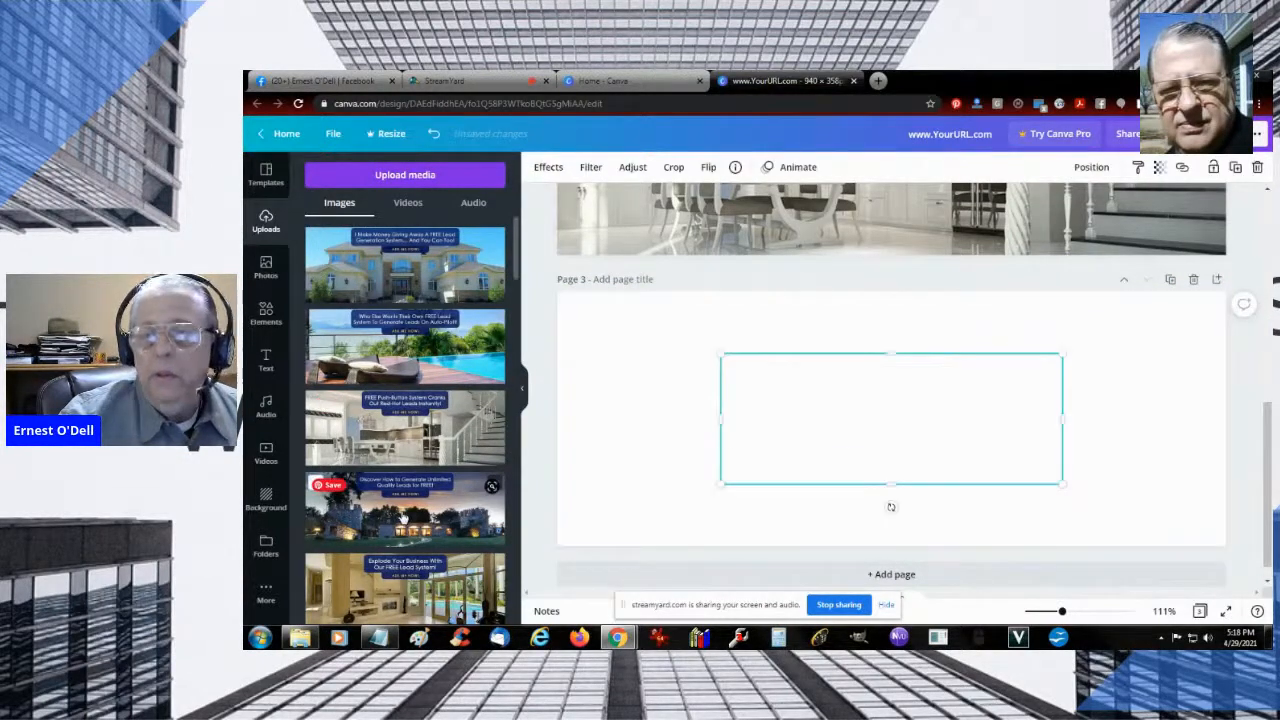
right_click(905, 431)
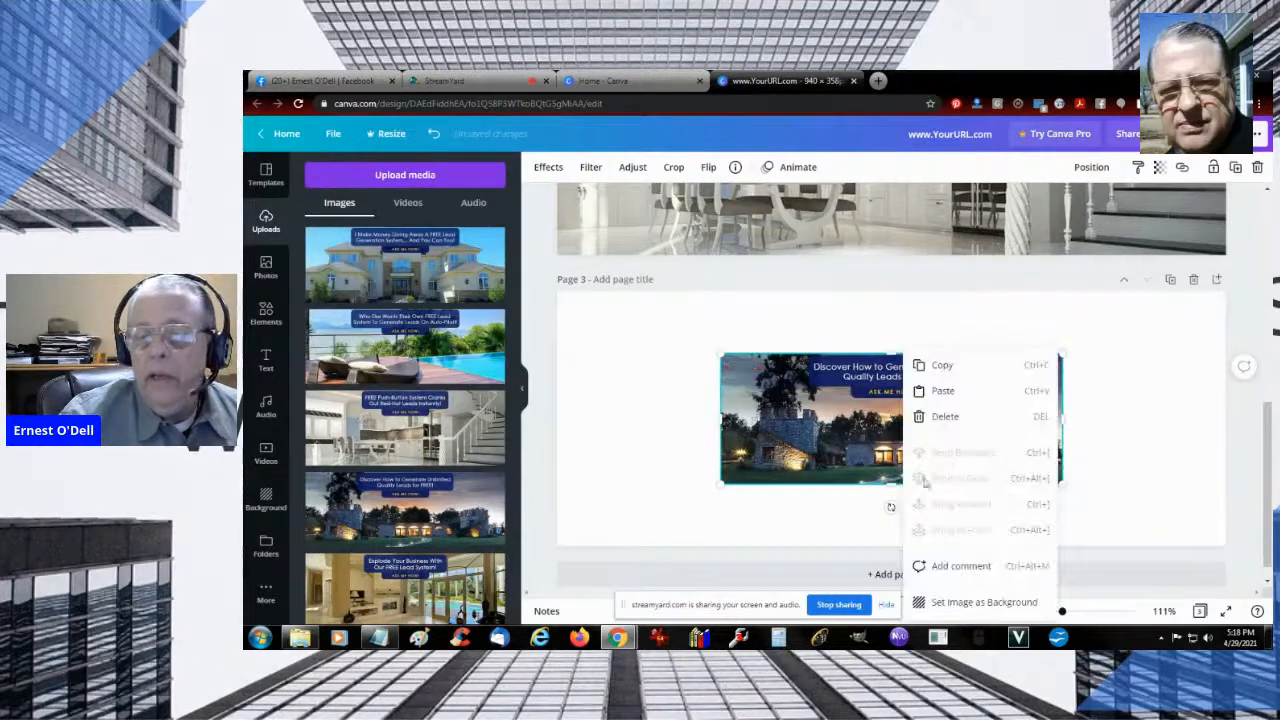
left_click(938, 601)
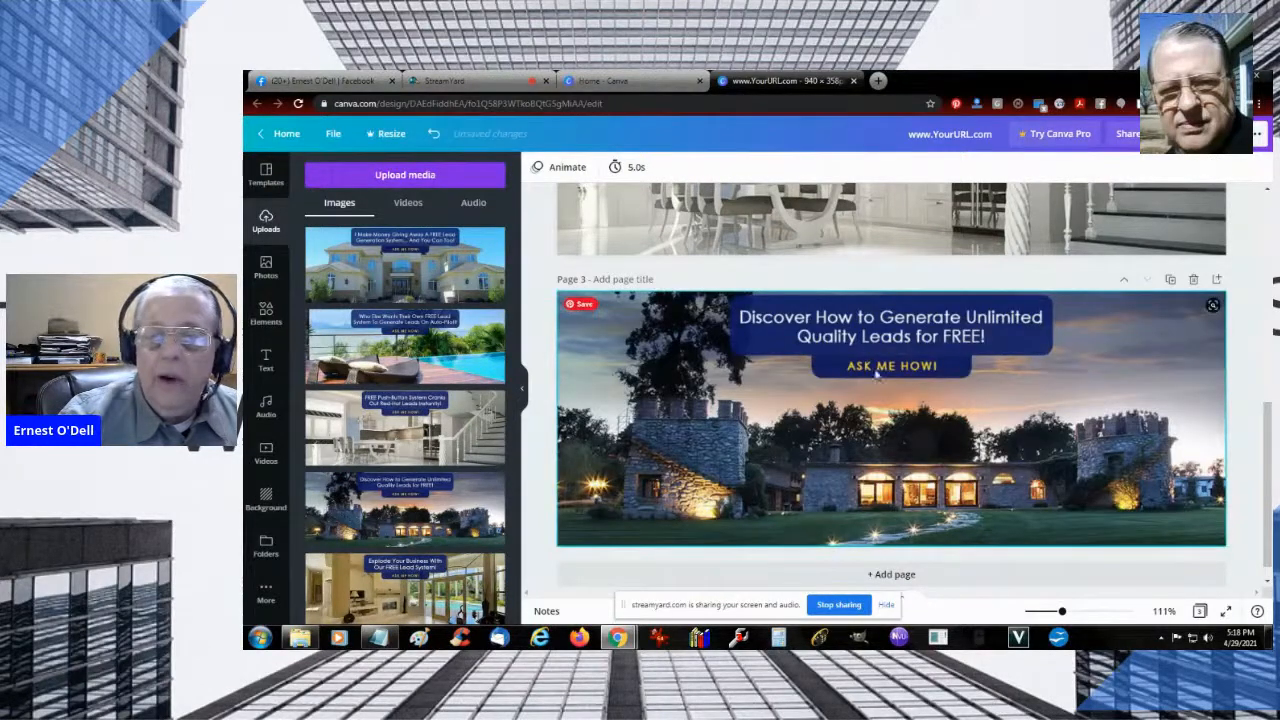
scroll(952, 427, "up", 3)
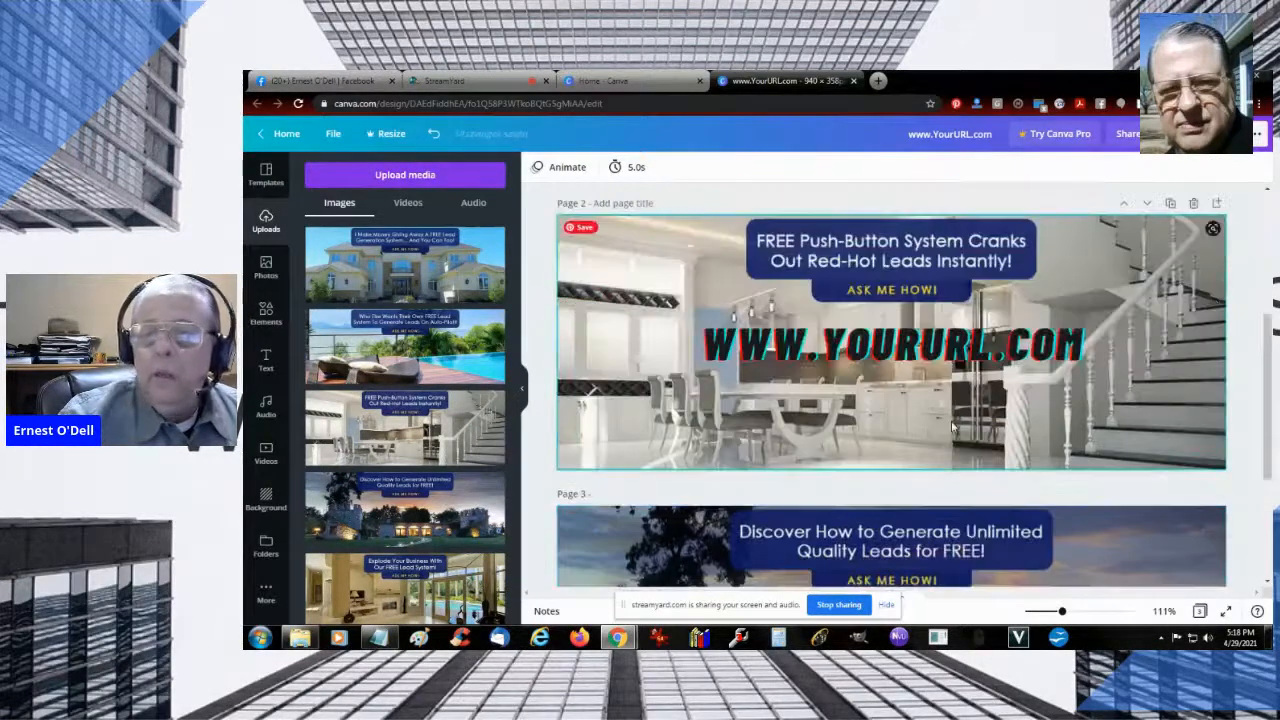
left_click(935, 345)
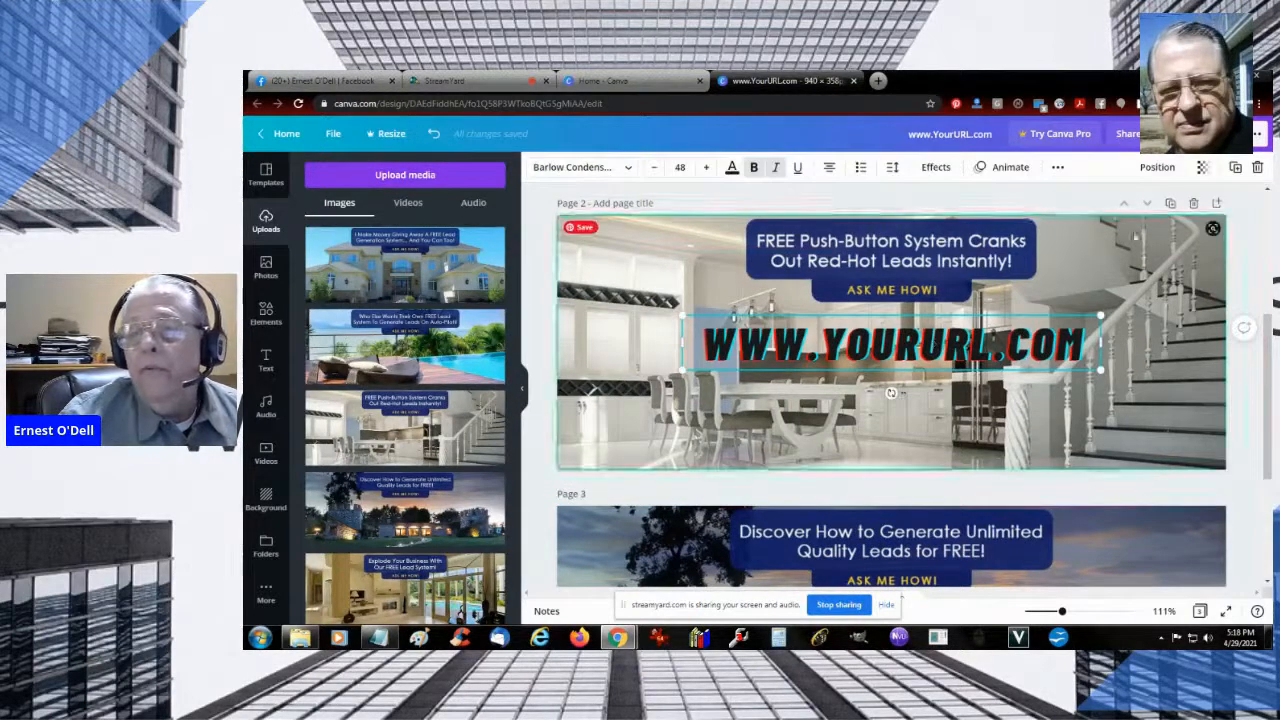
left_click(1235, 168)
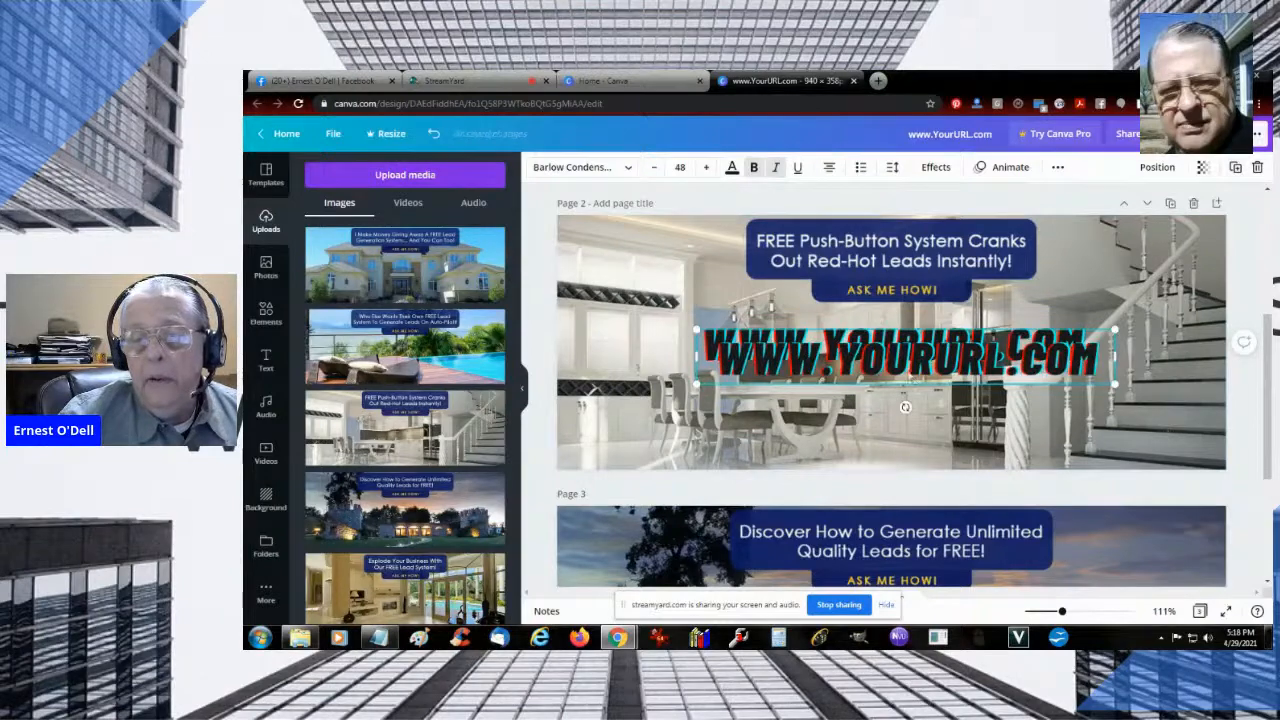
scroll(912, 383, "down", 3)
scroll(912, 383, "up", 3)
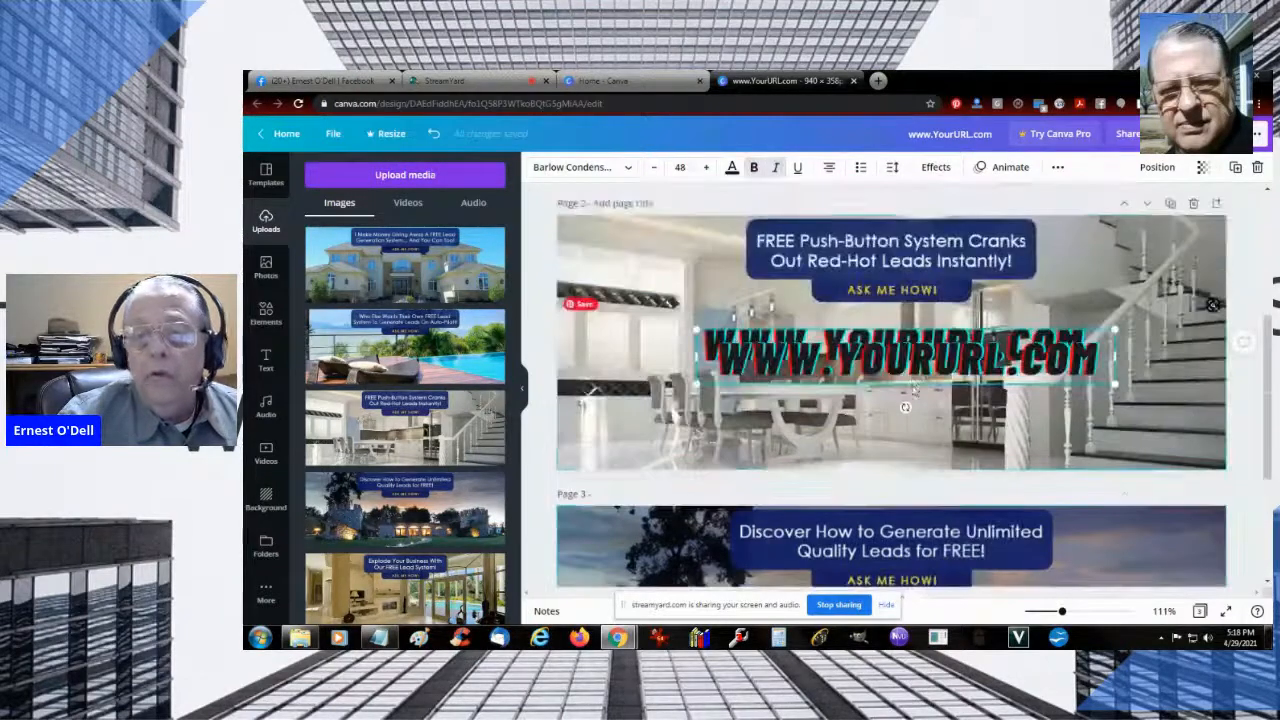
left_click_drag(906, 357, 916, 556)
scroll(916, 556, "down", 3)
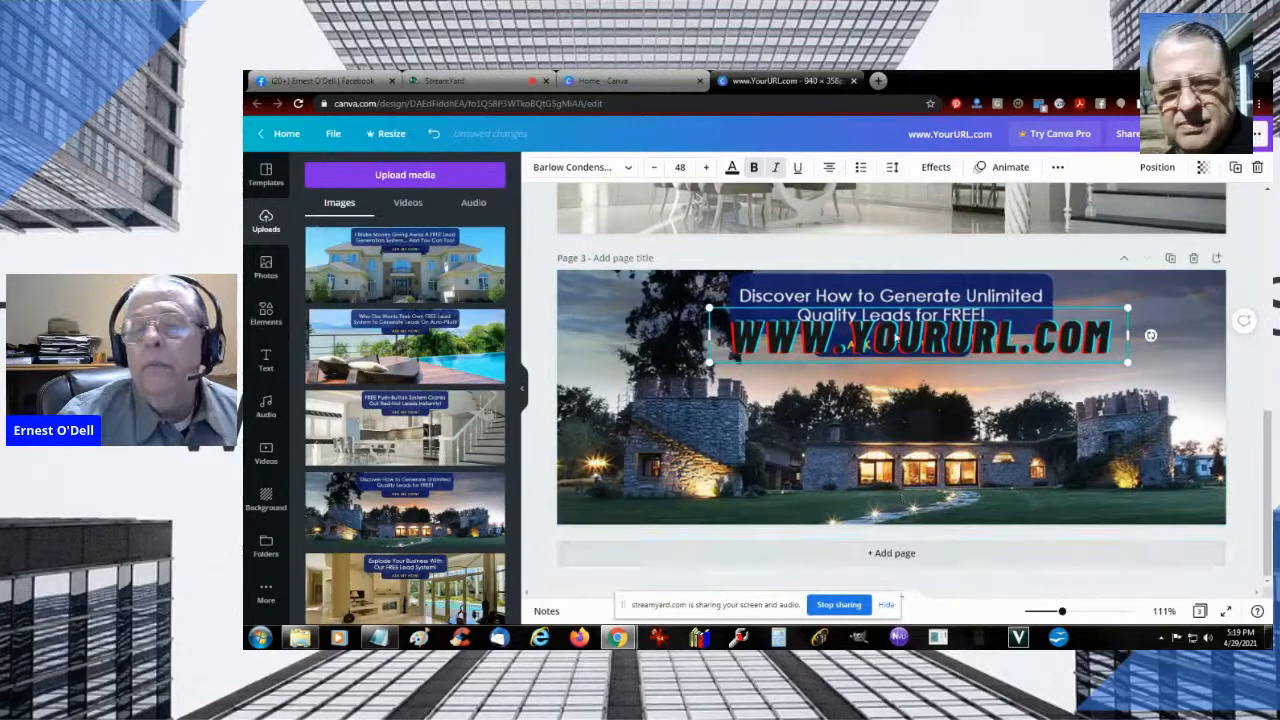
left_click_drag(894, 340, 847, 402)
left_click_drag(860, 392, 872, 399)
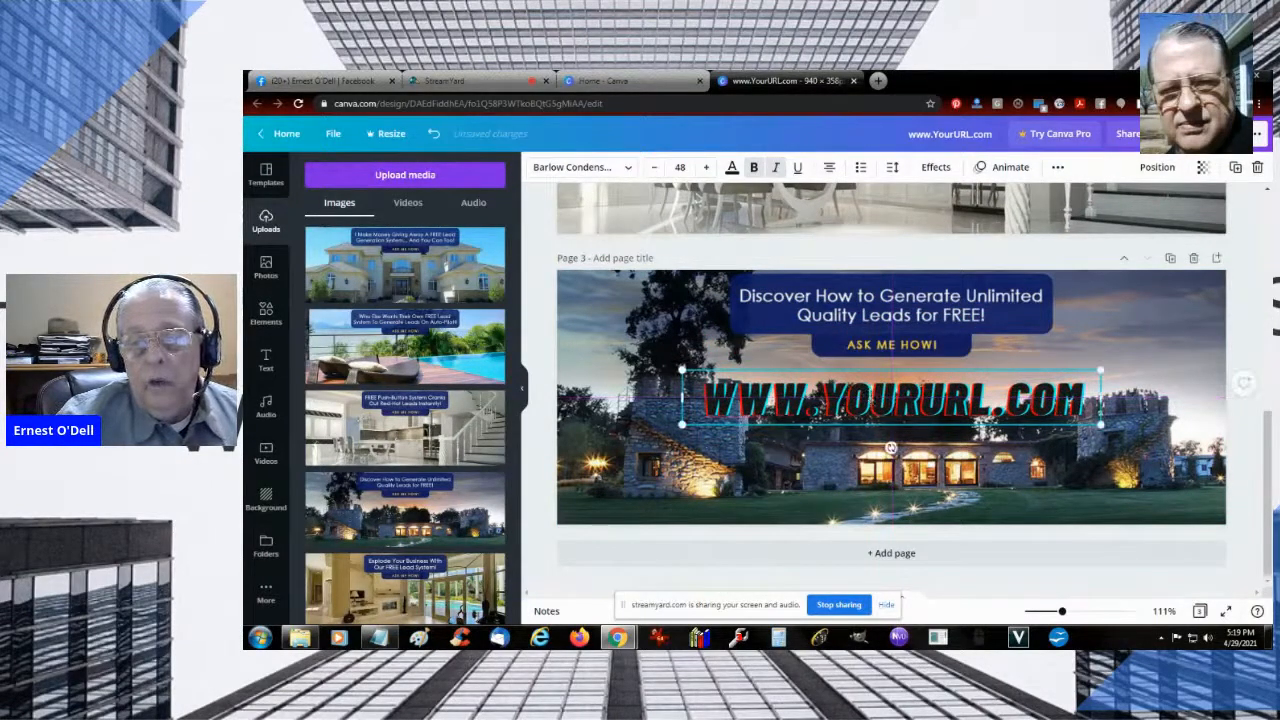
double_click(872, 399)
key("ctrl+a")
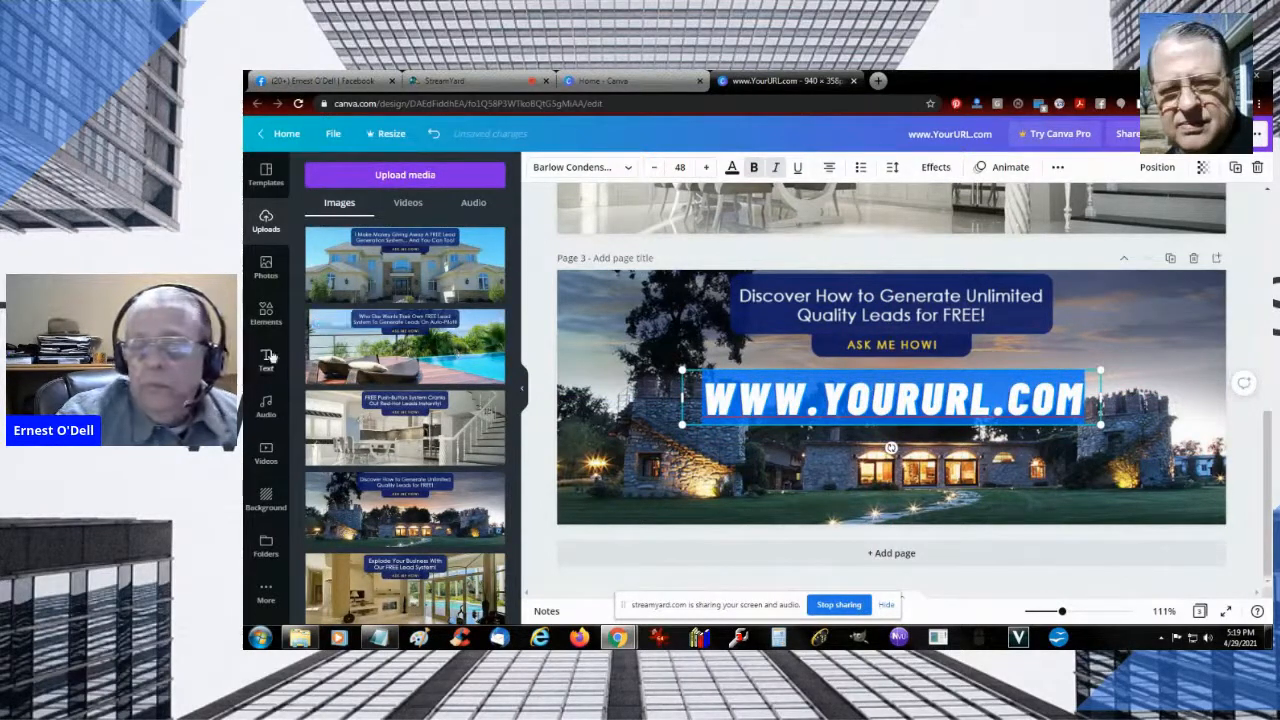
left_click(681, 166)
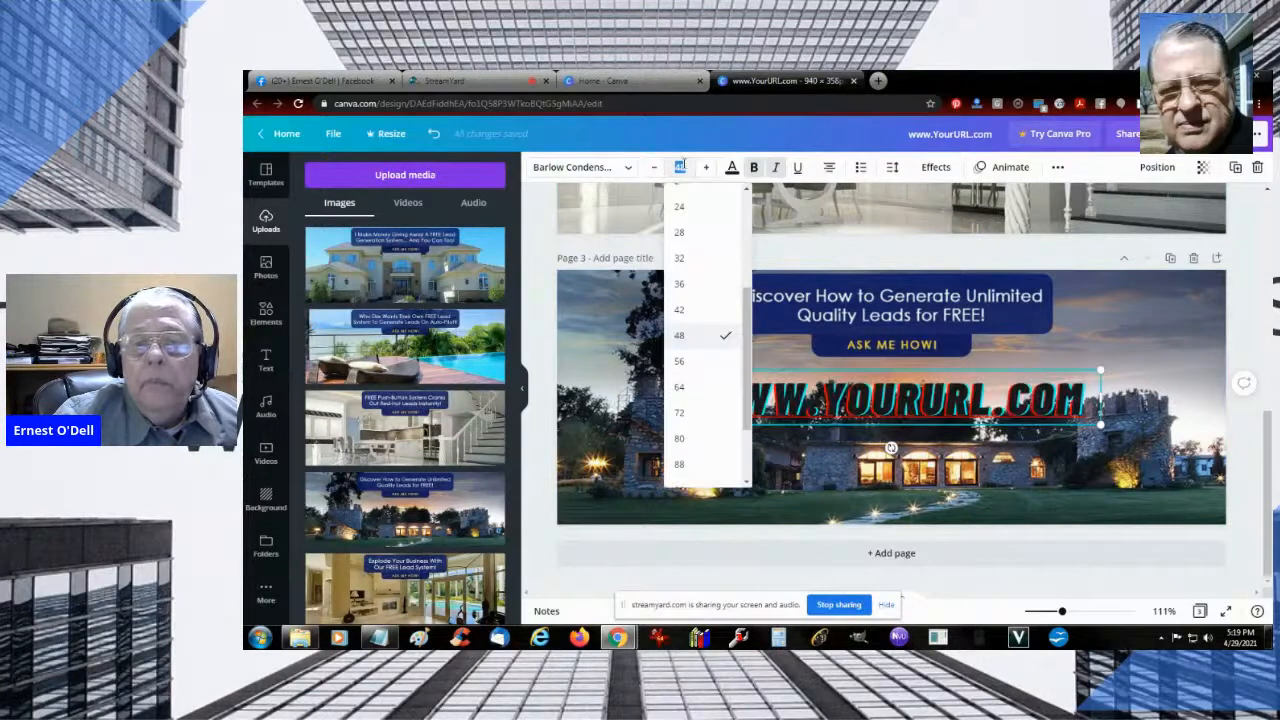
left_click(680, 284)
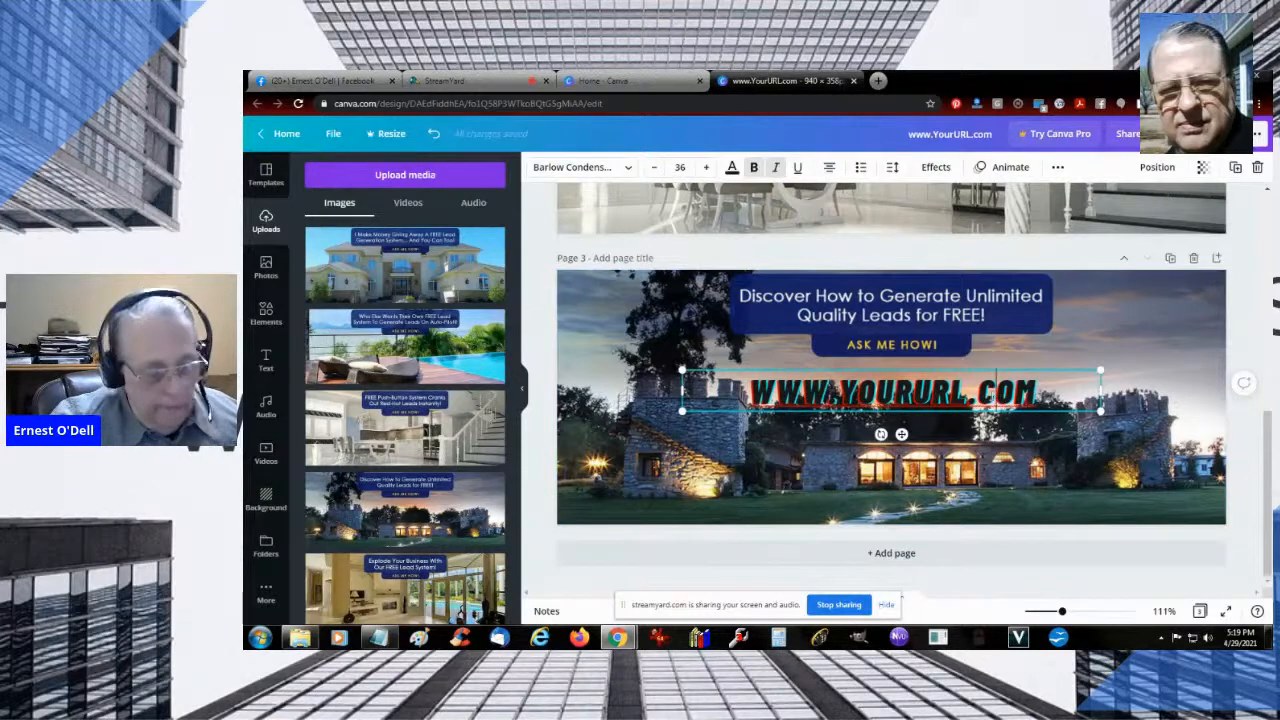
double_click(990, 393)
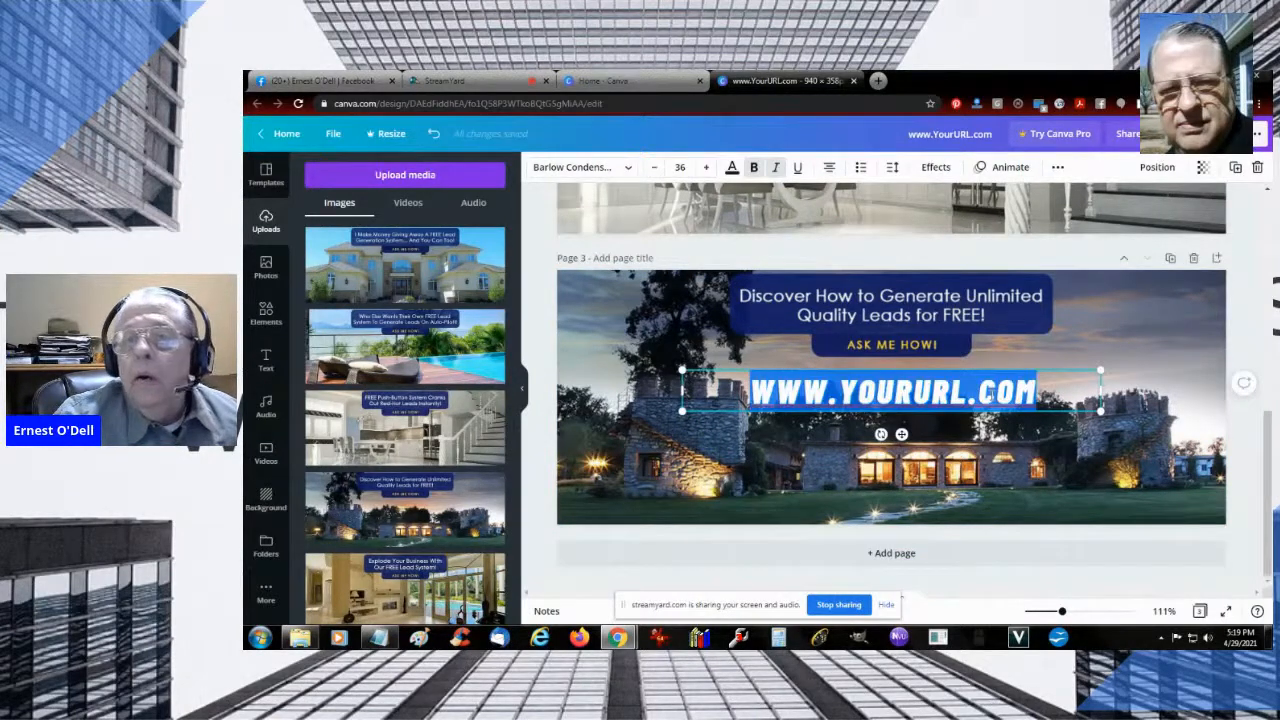
left_click(1007, 170)
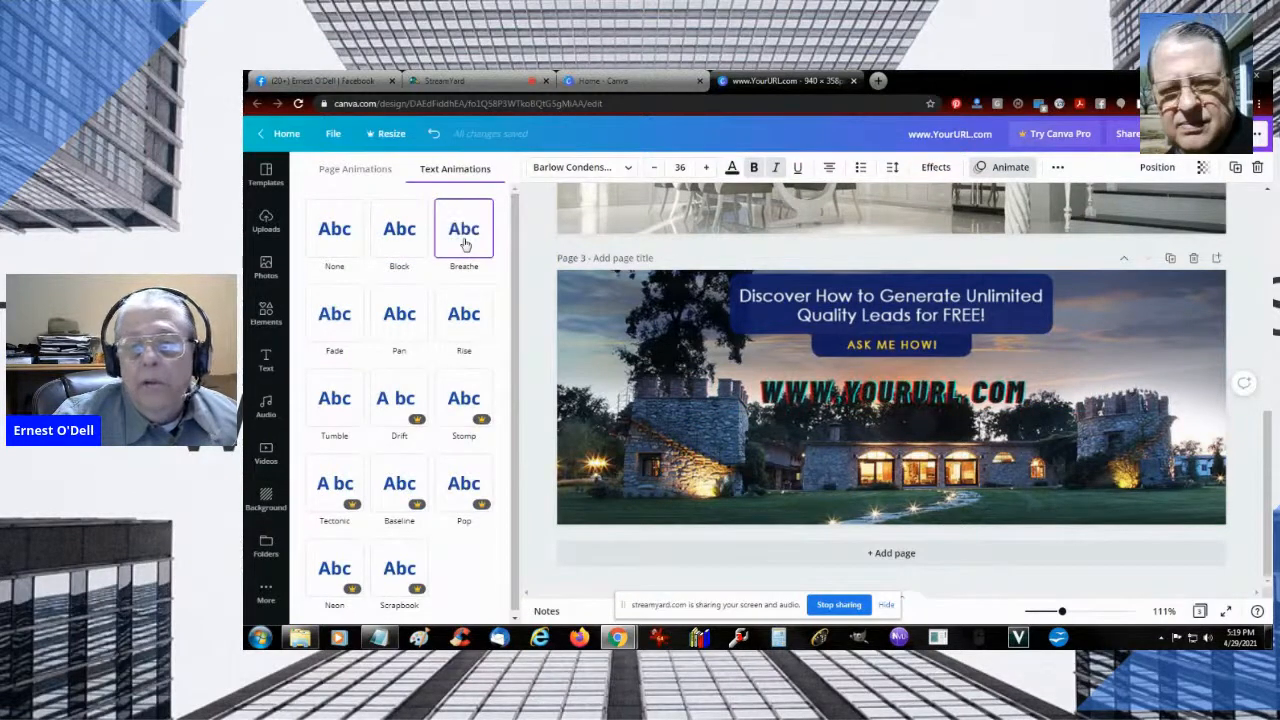
left_click(396, 236)
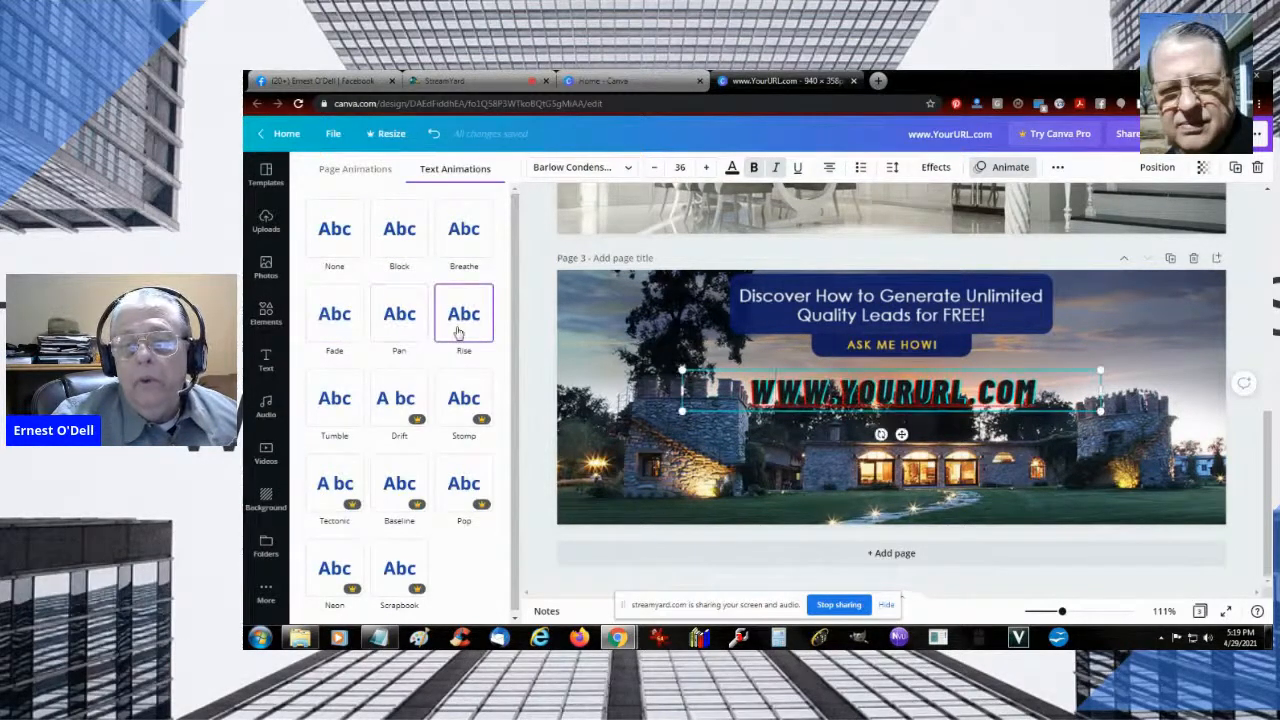
left_click(327, 416)
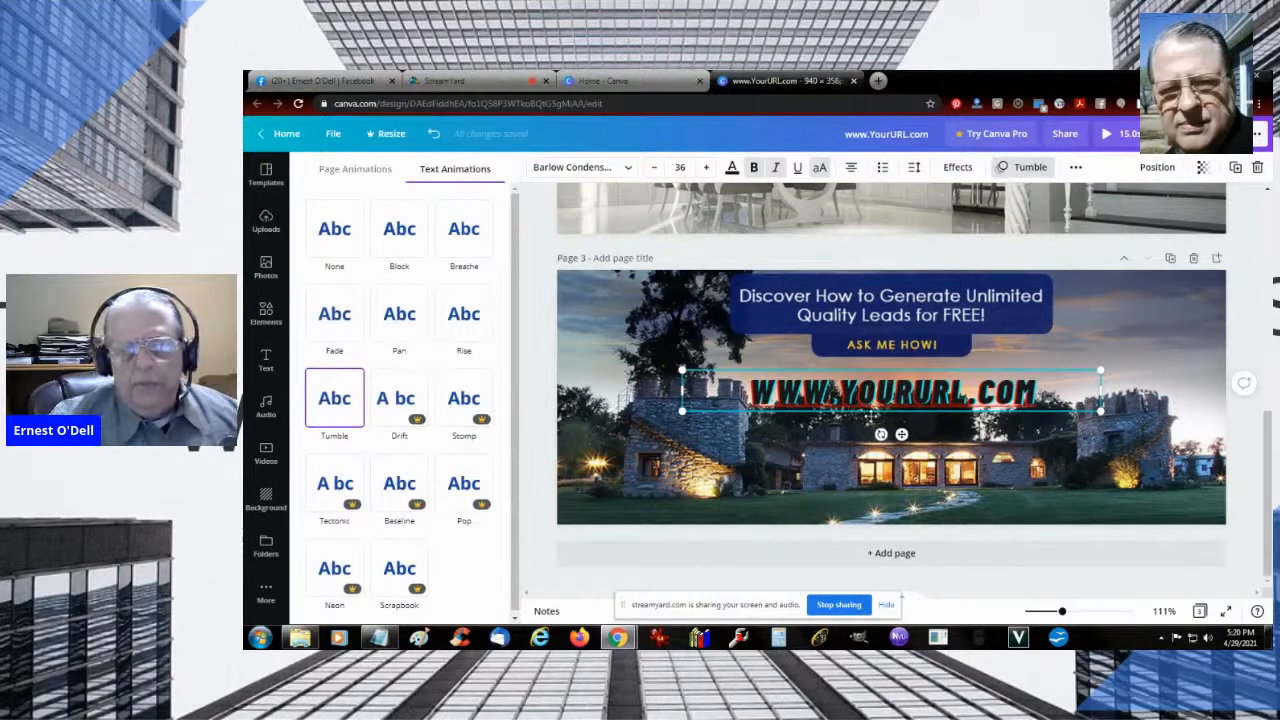
left_click(857, 463)
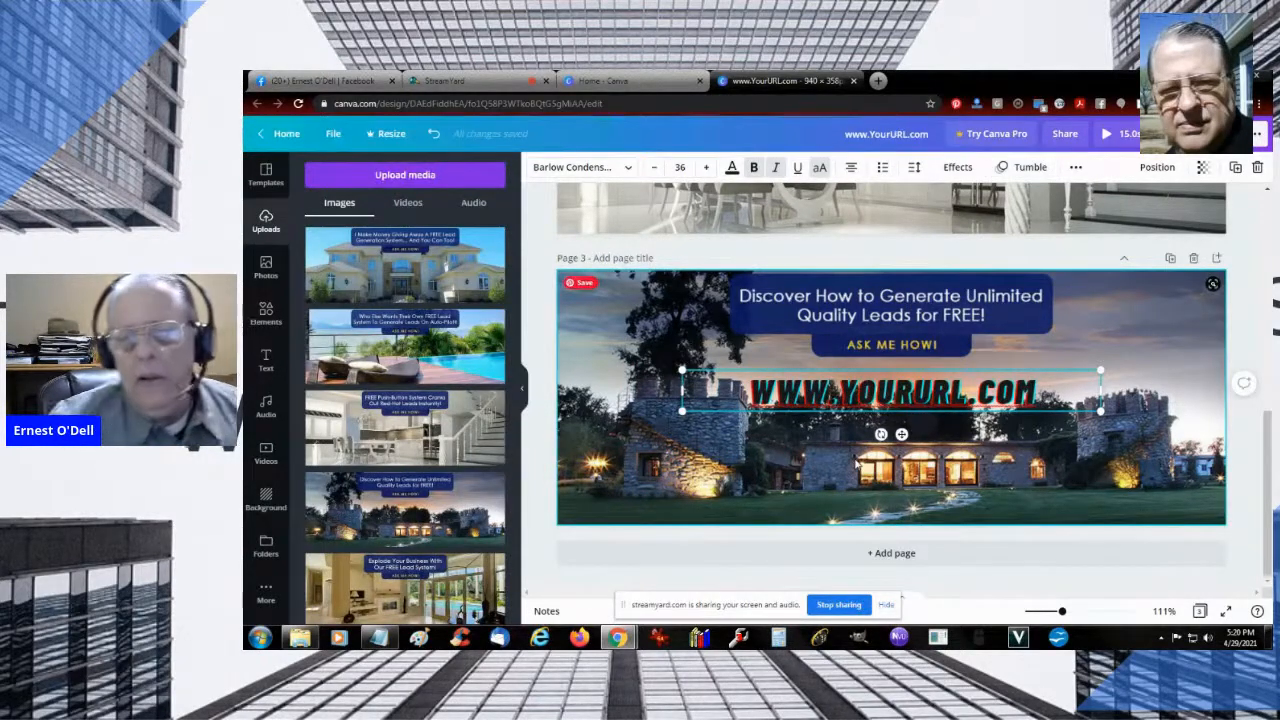
left_click(1155, 433)
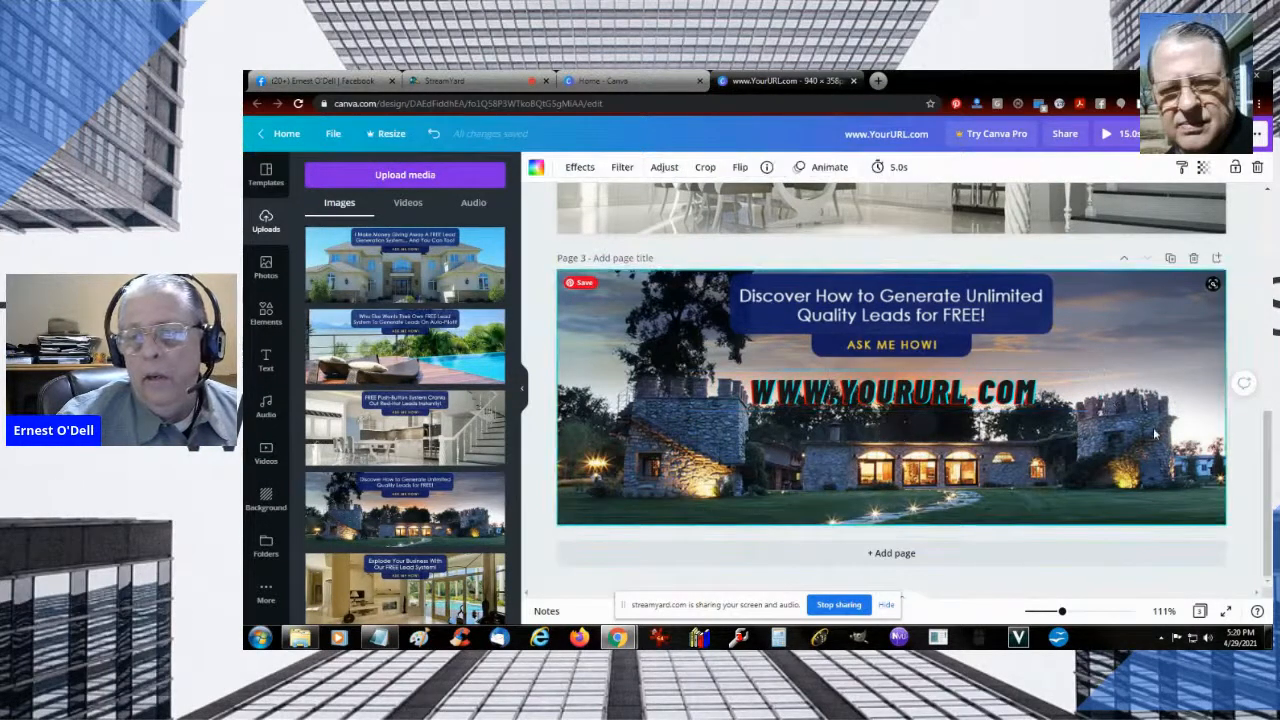
Add a fourth page and set the uploaded "Discover How to Generate Unlimited Quality Leads for FREE!" sunset silhouette image as its background
left_click(908, 553)
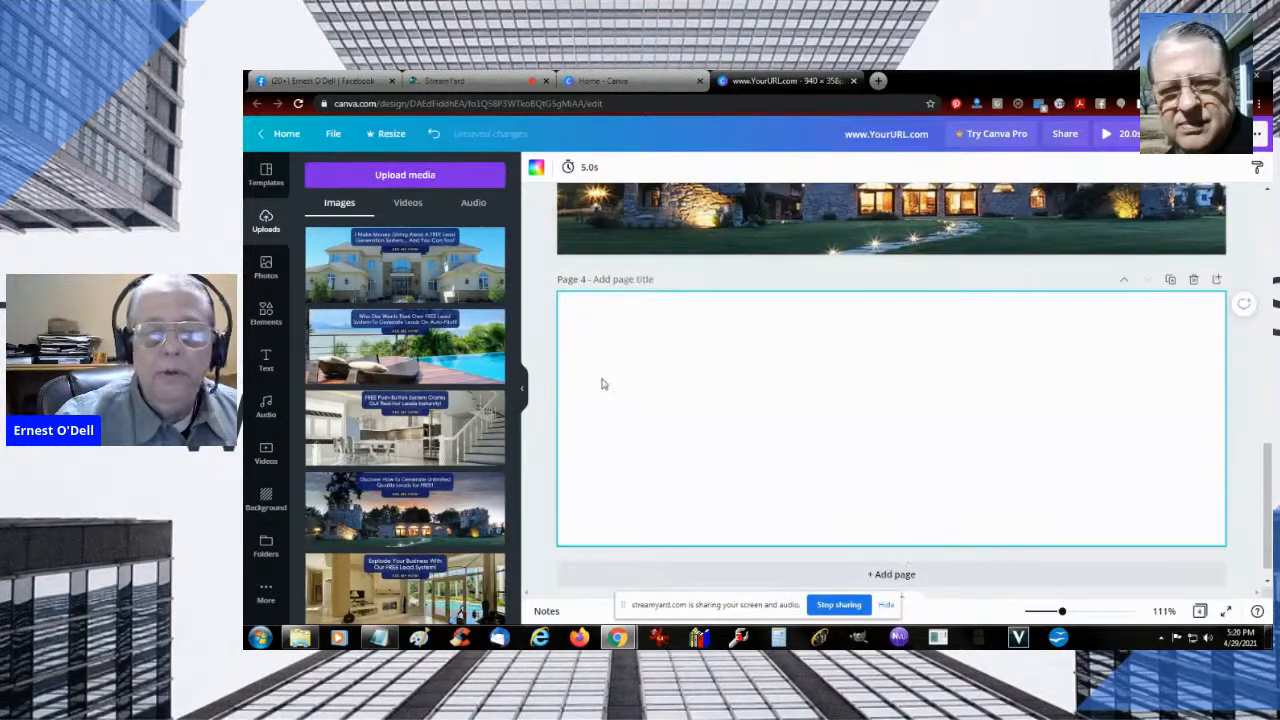
scroll(395, 440, "down", 5)
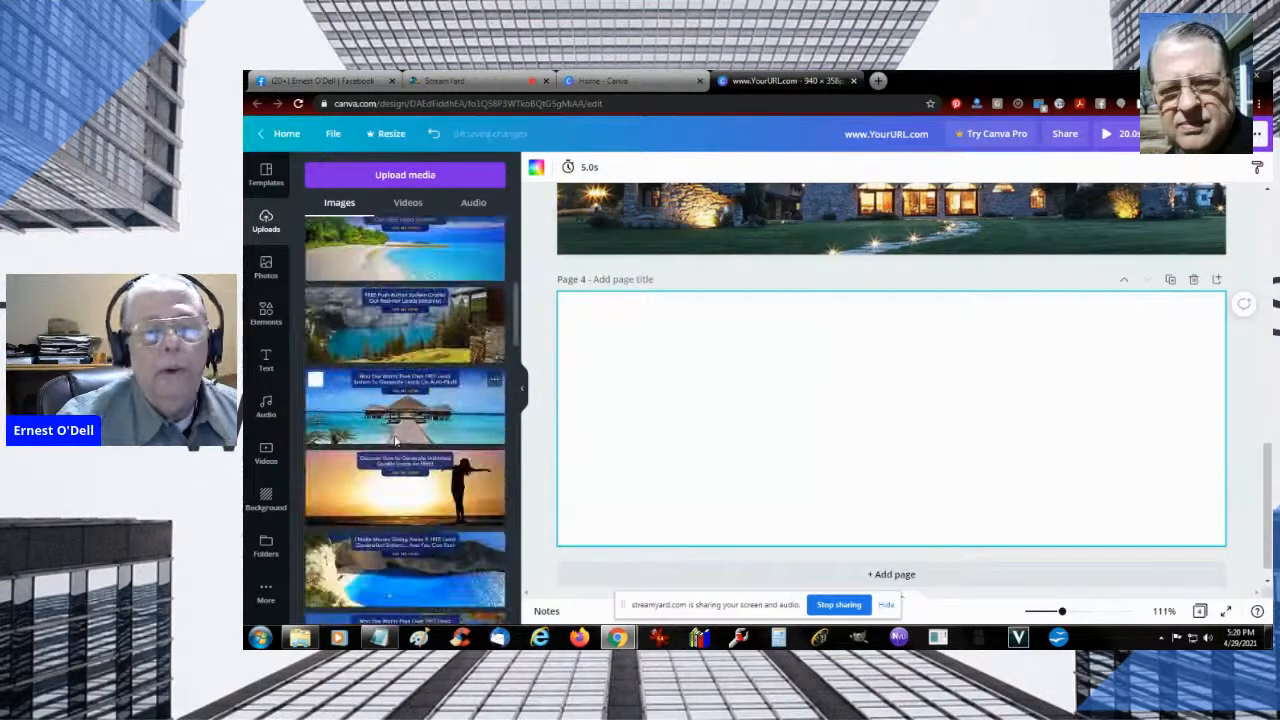
left_click(423, 491)
right_click(962, 432)
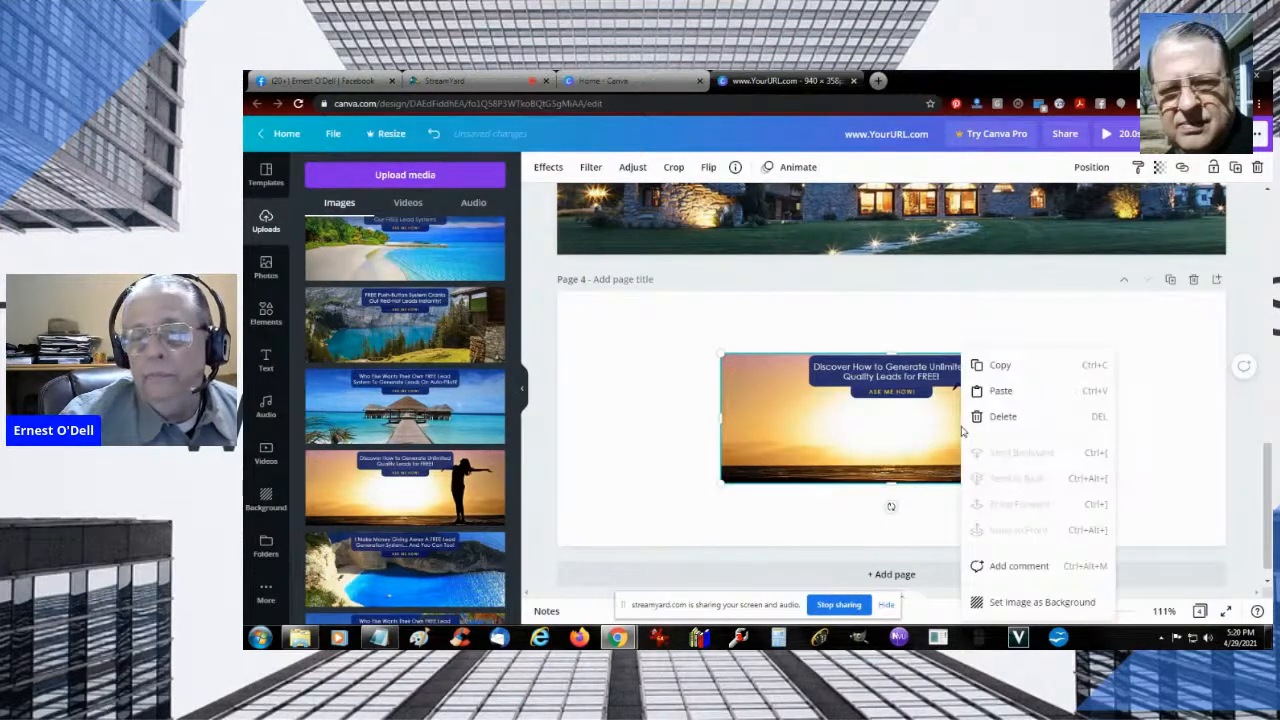
left_click(1038, 604)
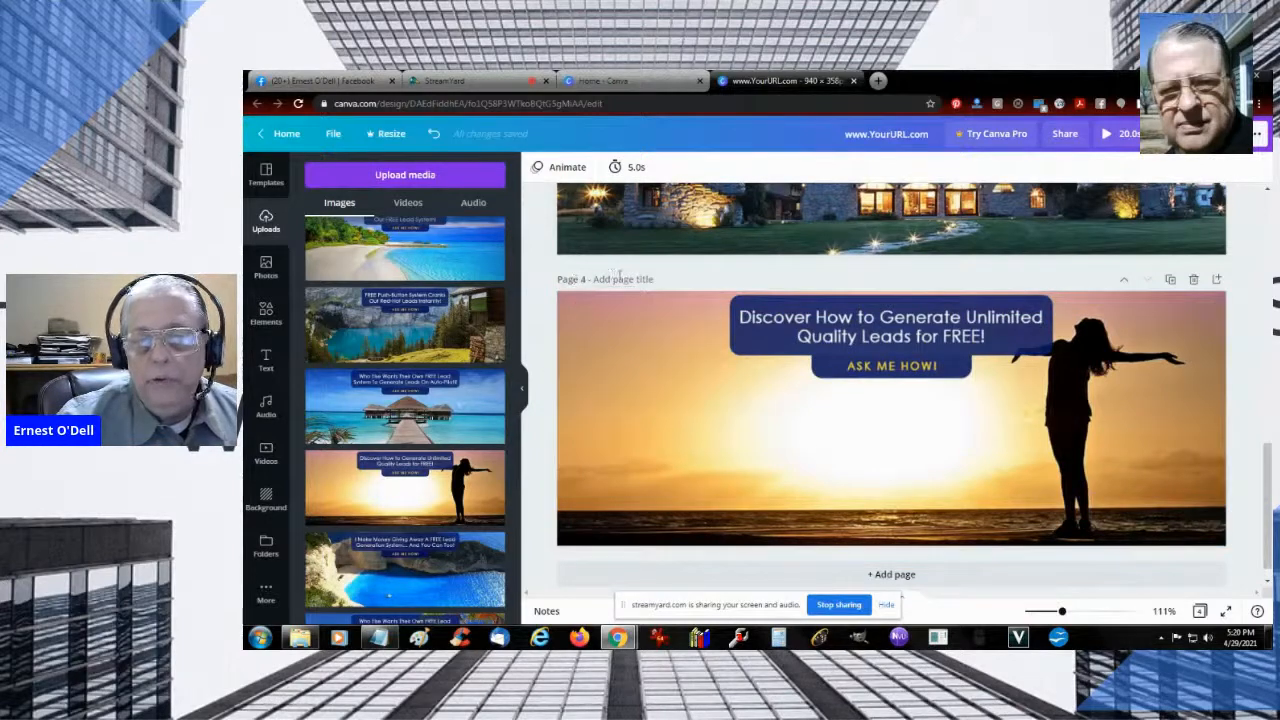
left_click(923, 470)
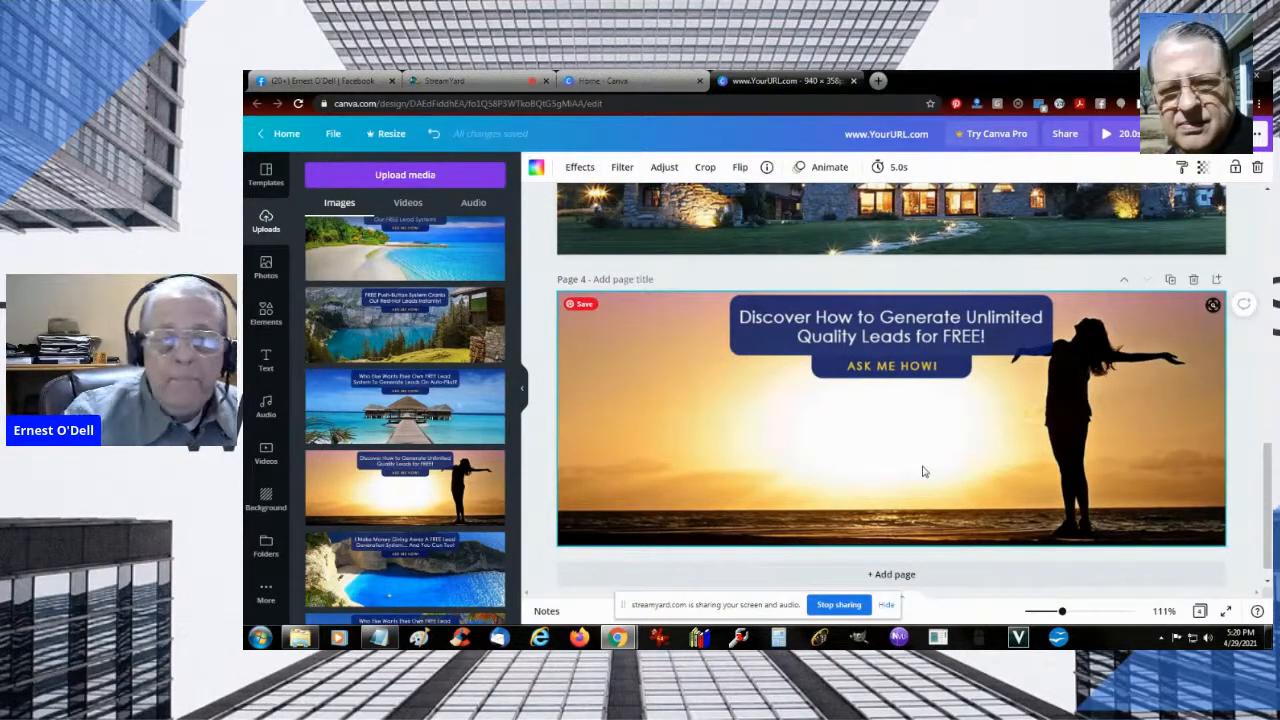
Add the pink WOW! font combination to page 4 and set its font size to 36
left_click(266, 362)
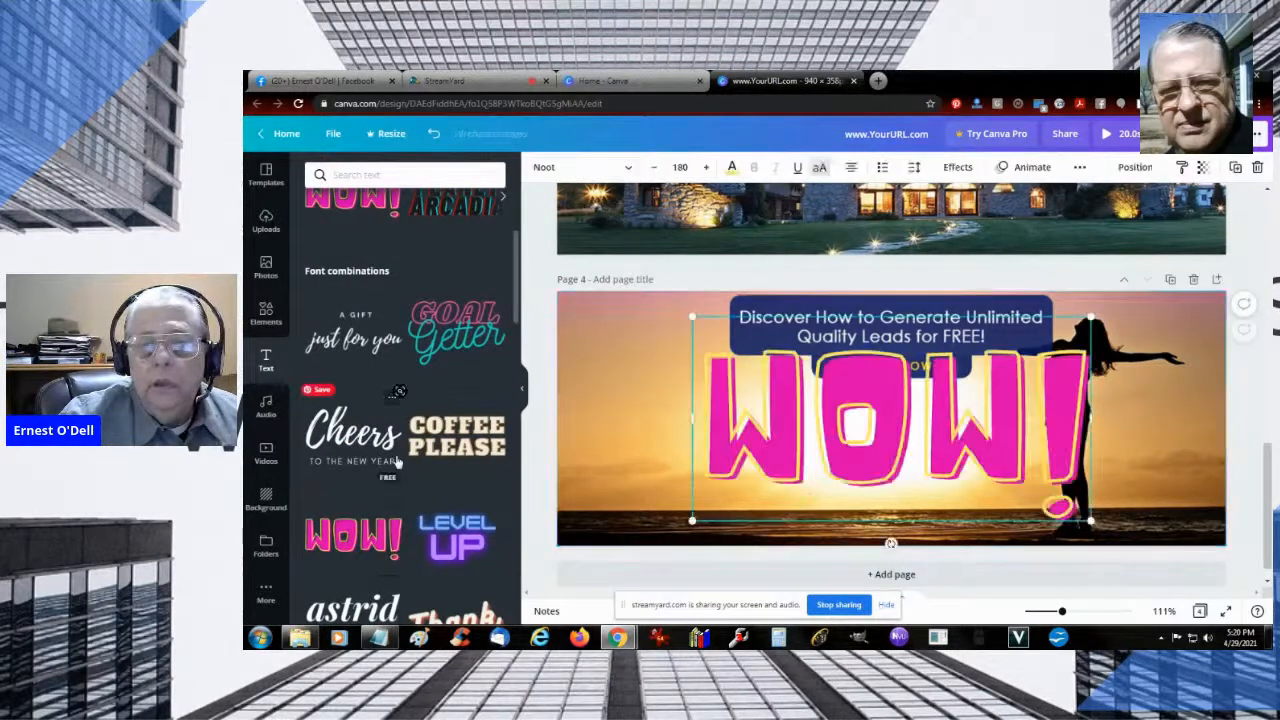
double_click(965, 405)
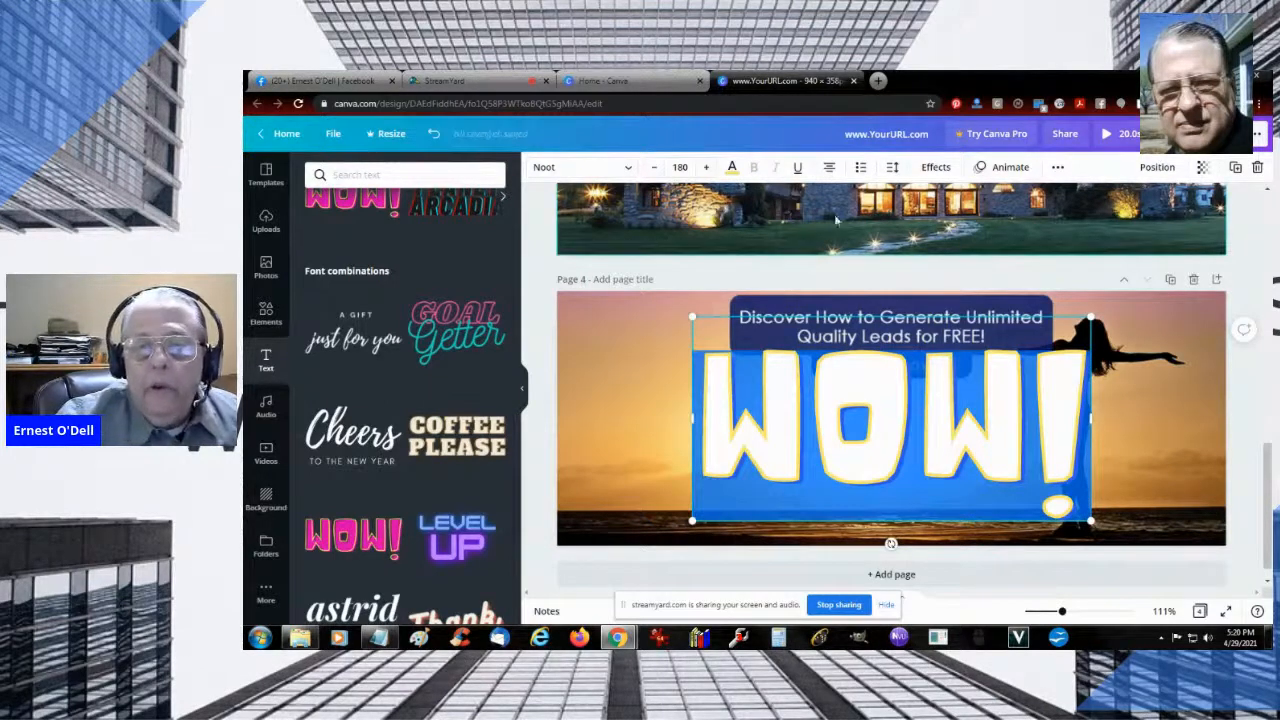
left_click(848, 428)
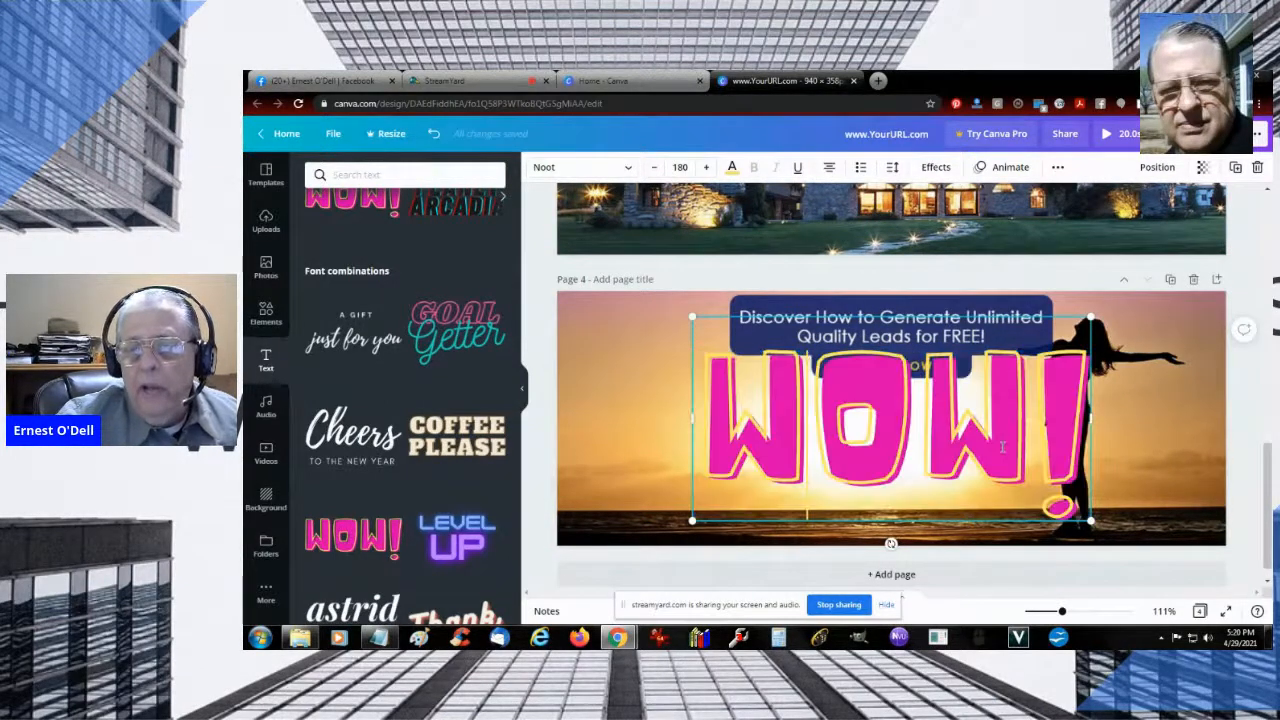
left_click(677, 168)
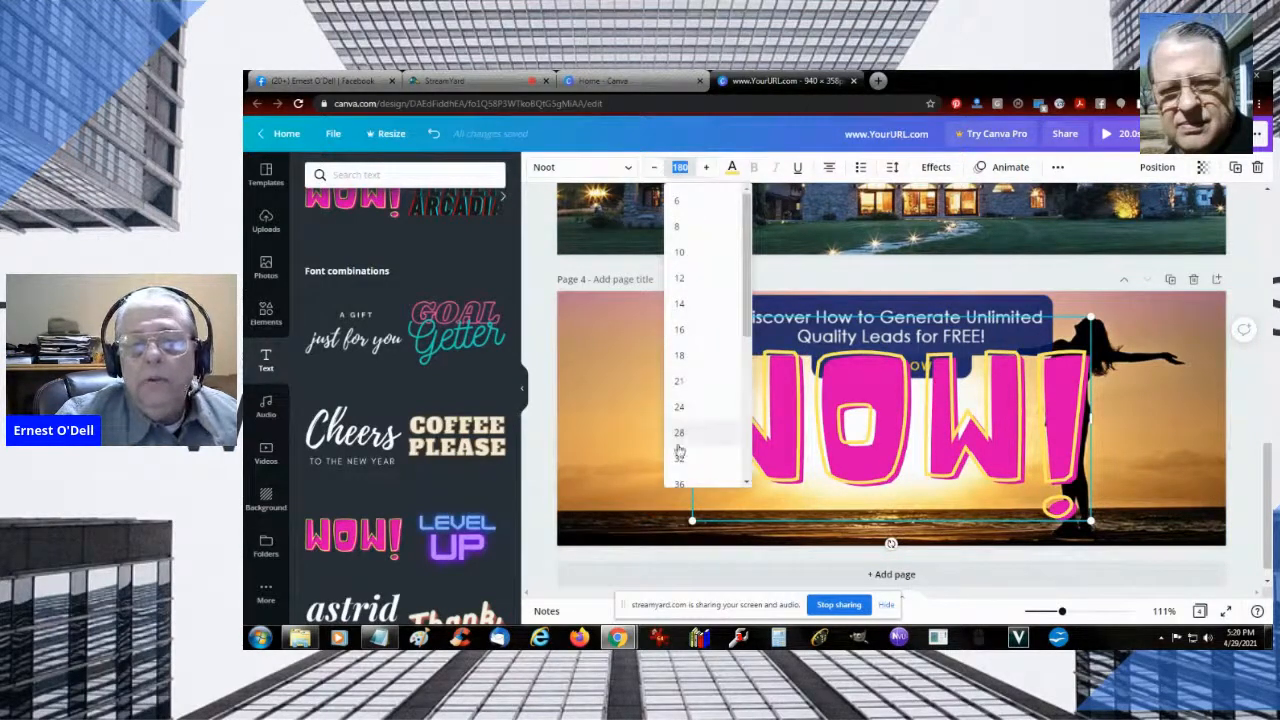
left_click(687, 483)
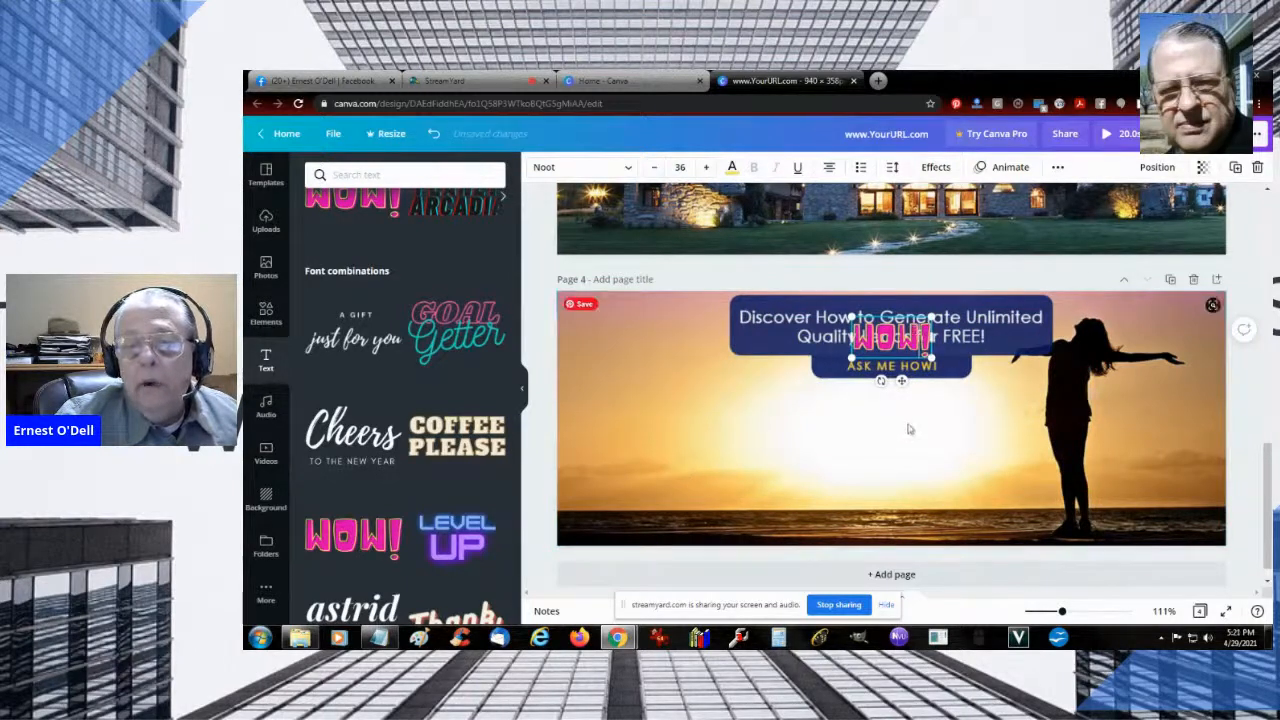
Move the small WOW! text on page 4 off the headline to just below ASK ME HOW!
left_click(907, 441)
left_click(893, 350)
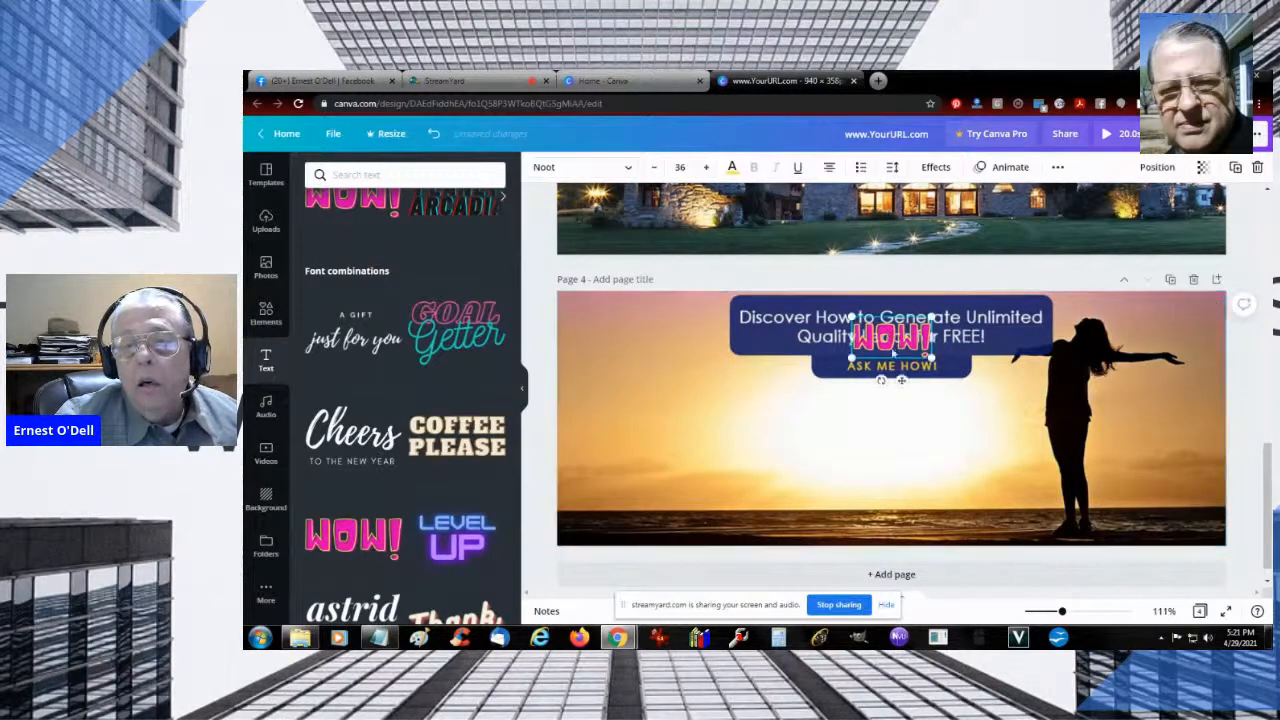
left_click_drag(901, 384, 903, 465)
double_click(893, 420)
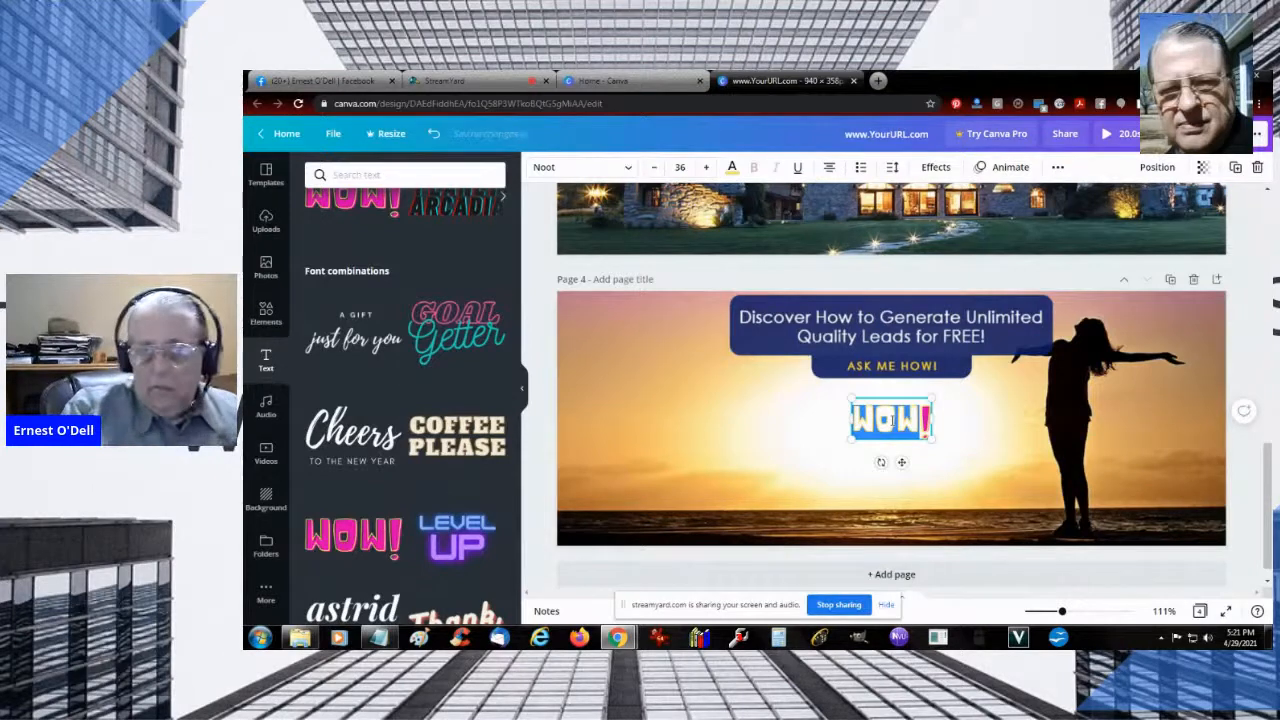
type("WWW!")
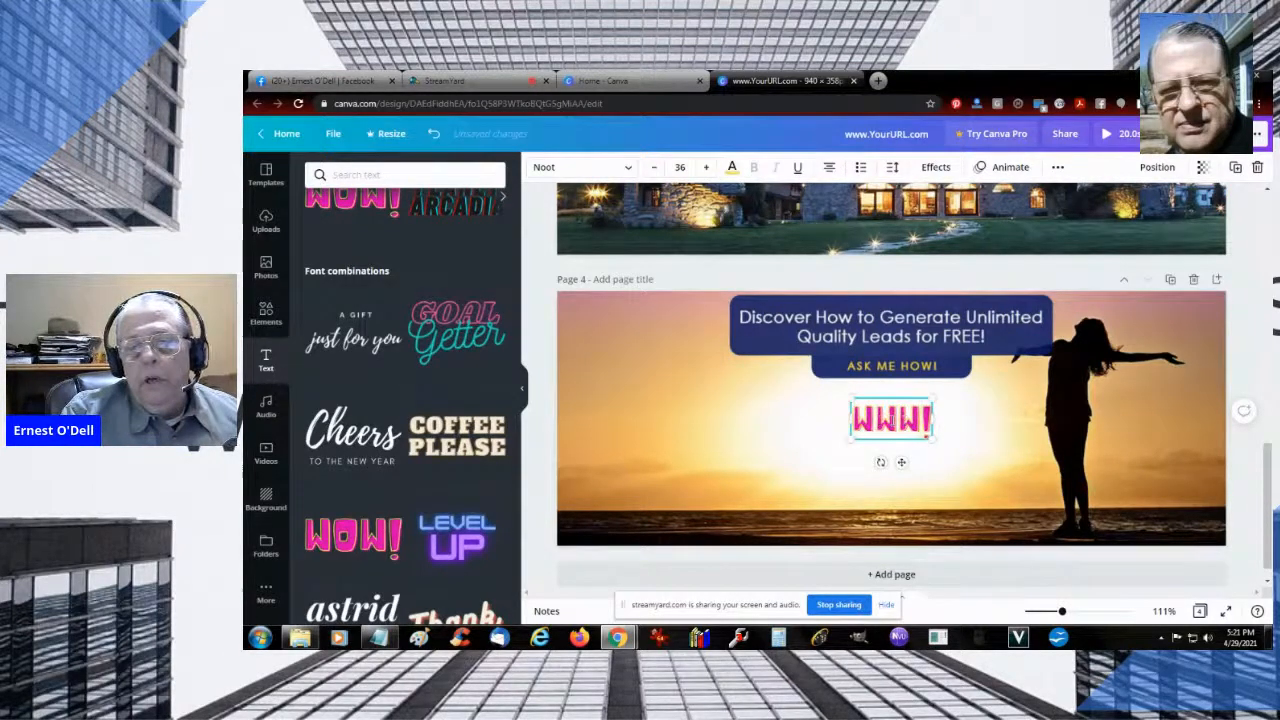
type(".")
key("Delete")
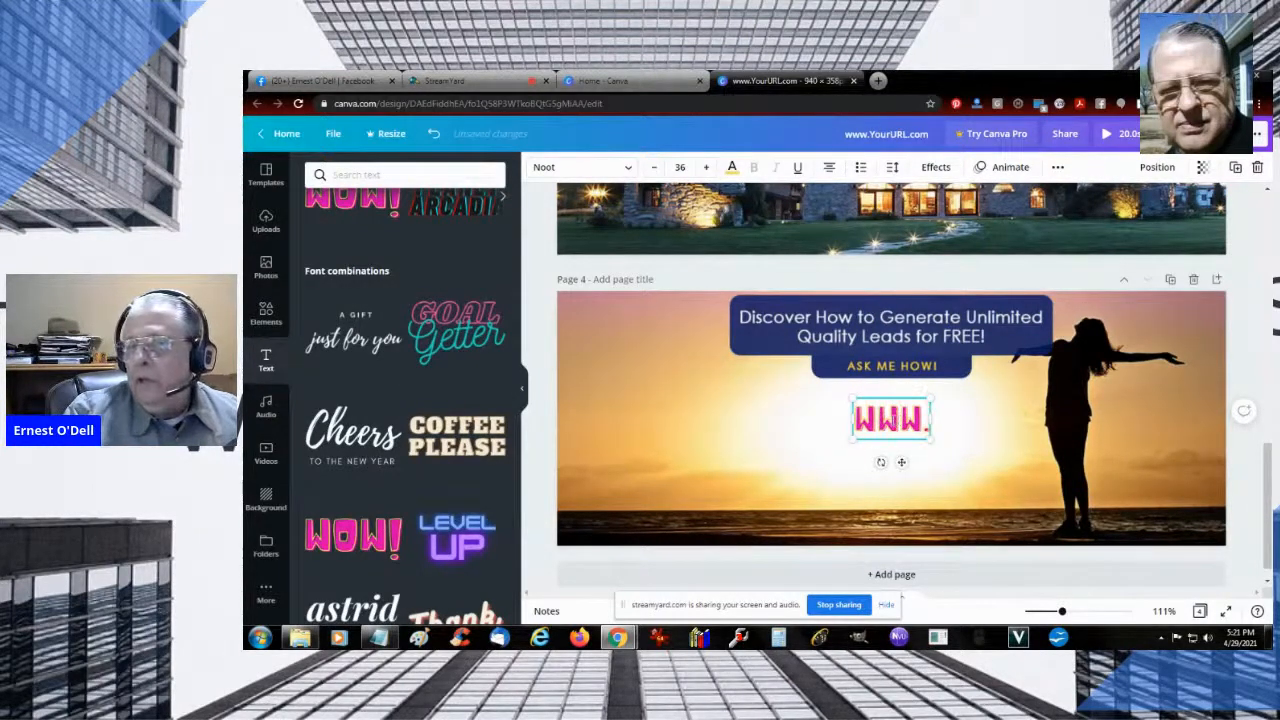
type("YOUR")
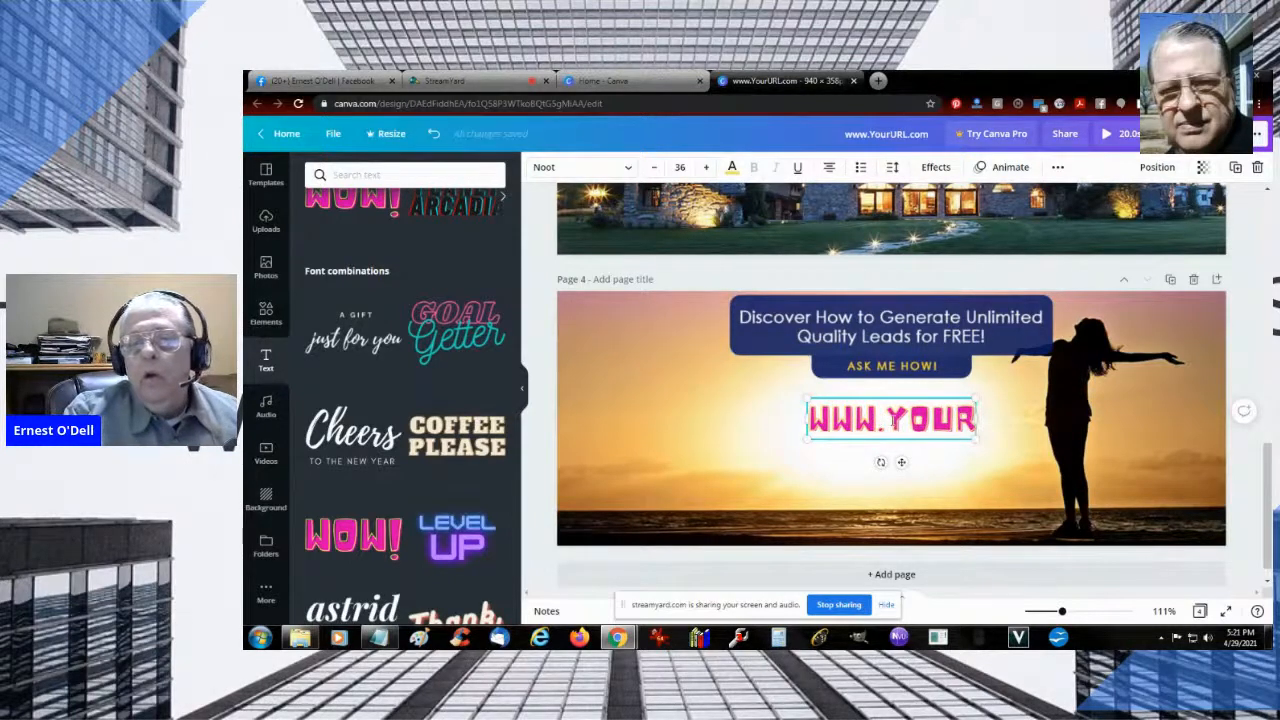
type("URL.COM")
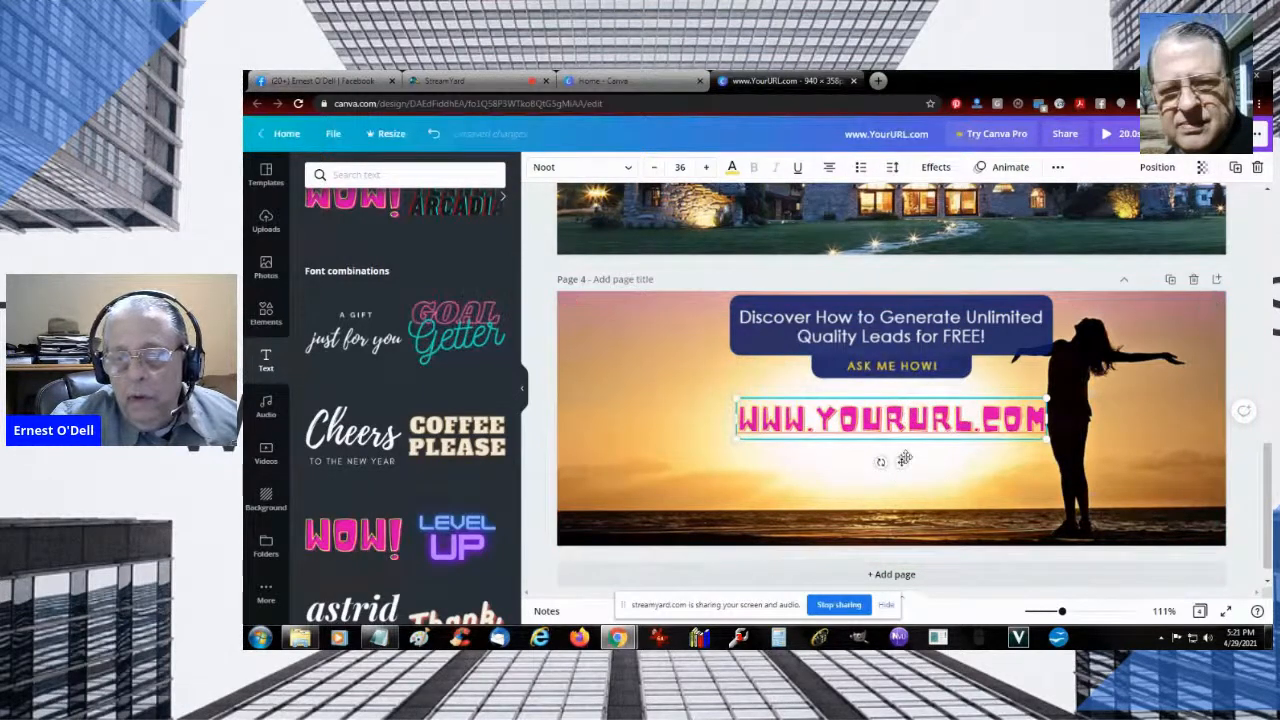
left_click_drag(901, 463, 900, 466)
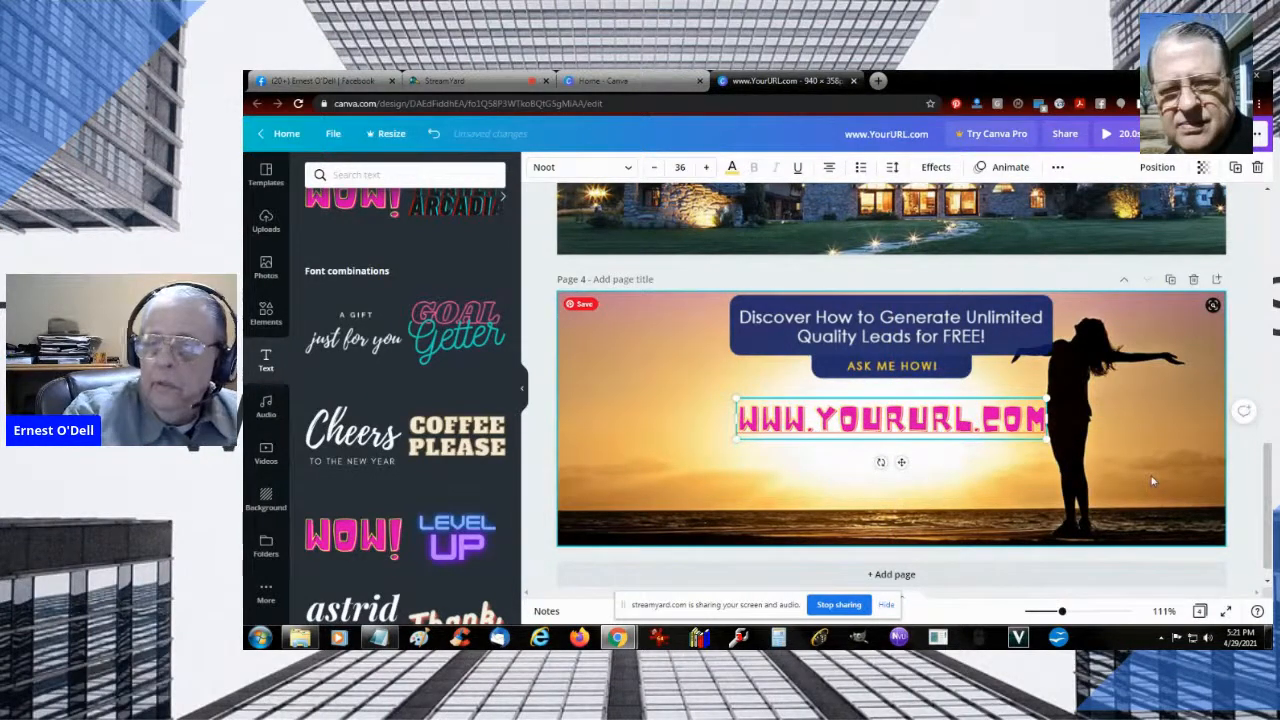
left_click(1156, 470)
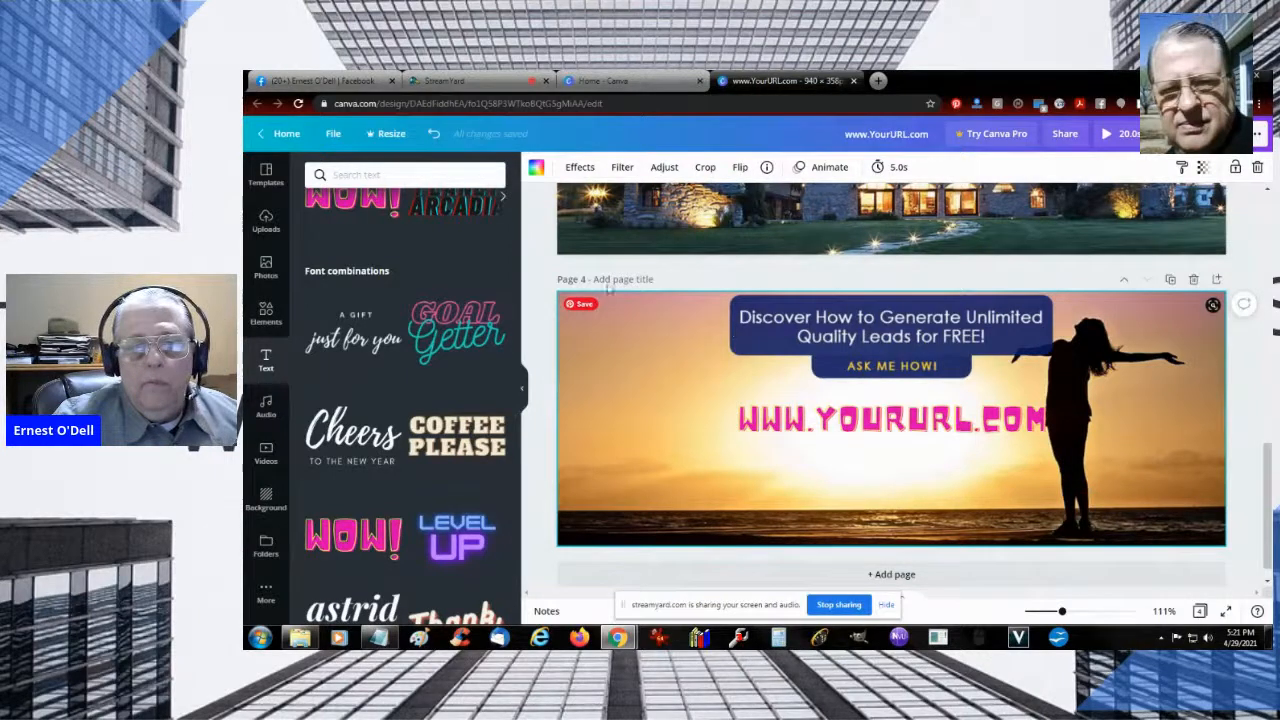
Add two blank pages, page 5 and page 6, after the sunset silhouette banner
scroll(700, 500, "down", 1)
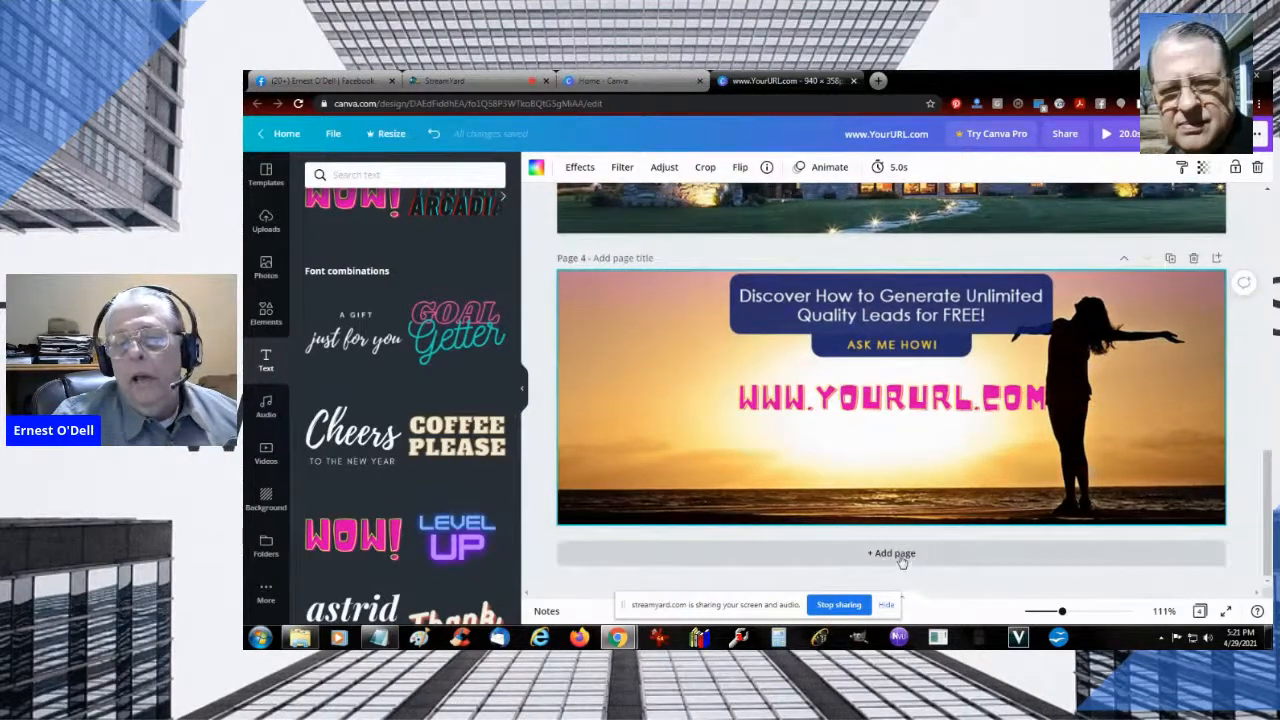
left_click(901, 556)
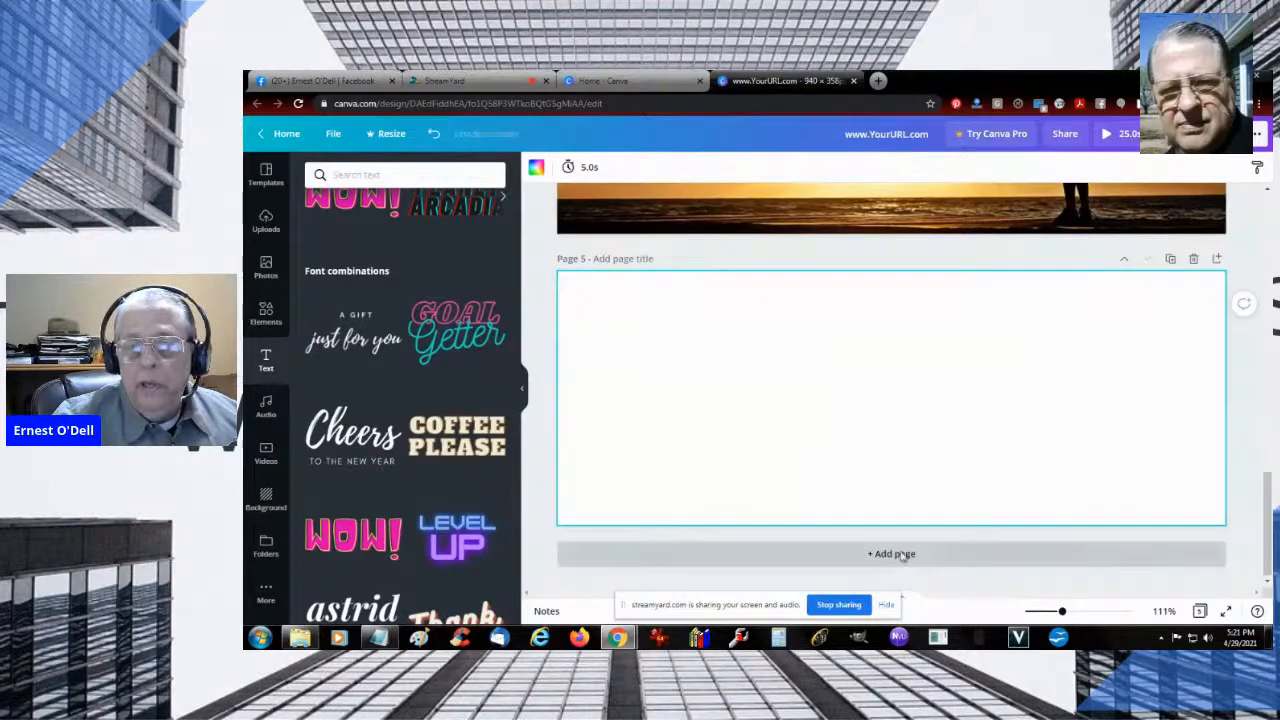
left_click(902, 555)
scroll(934, 428, "up", 4)
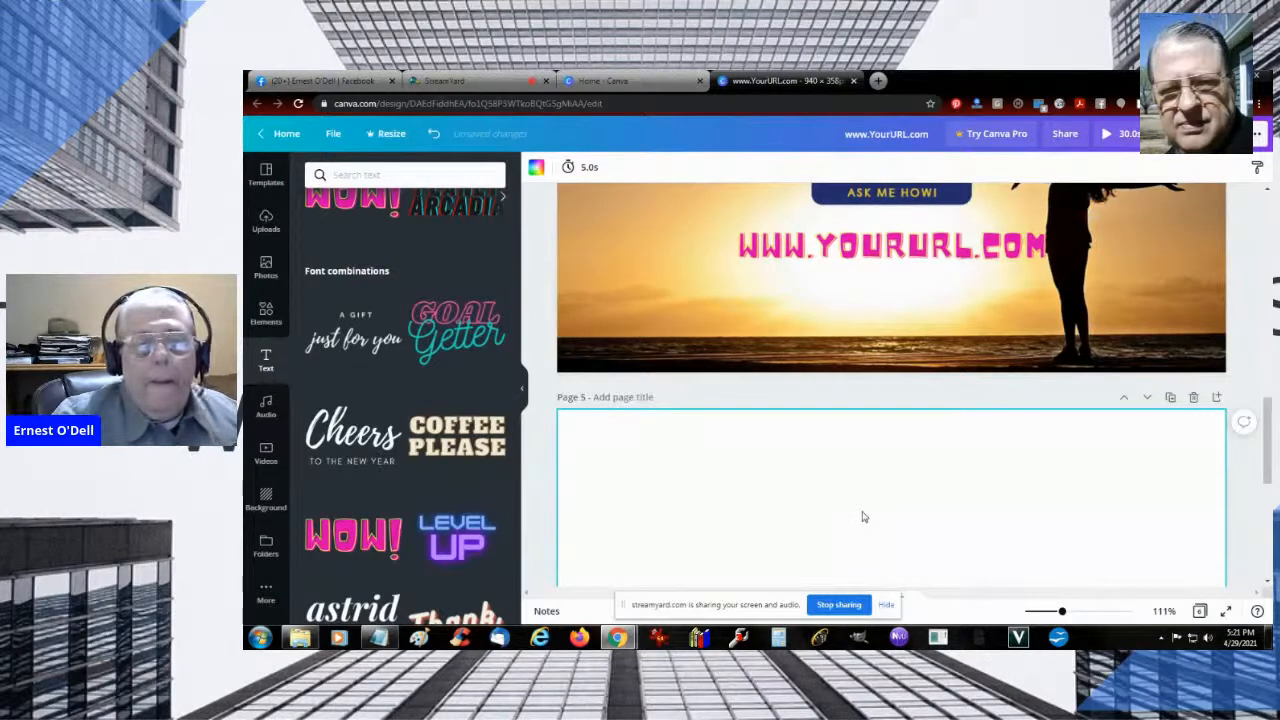
Place the uploaded "I Make Money Giving Away A FREE Lead Generation System... And You Can Too!" blue cove image on page 5 as its background
left_click(266, 222)
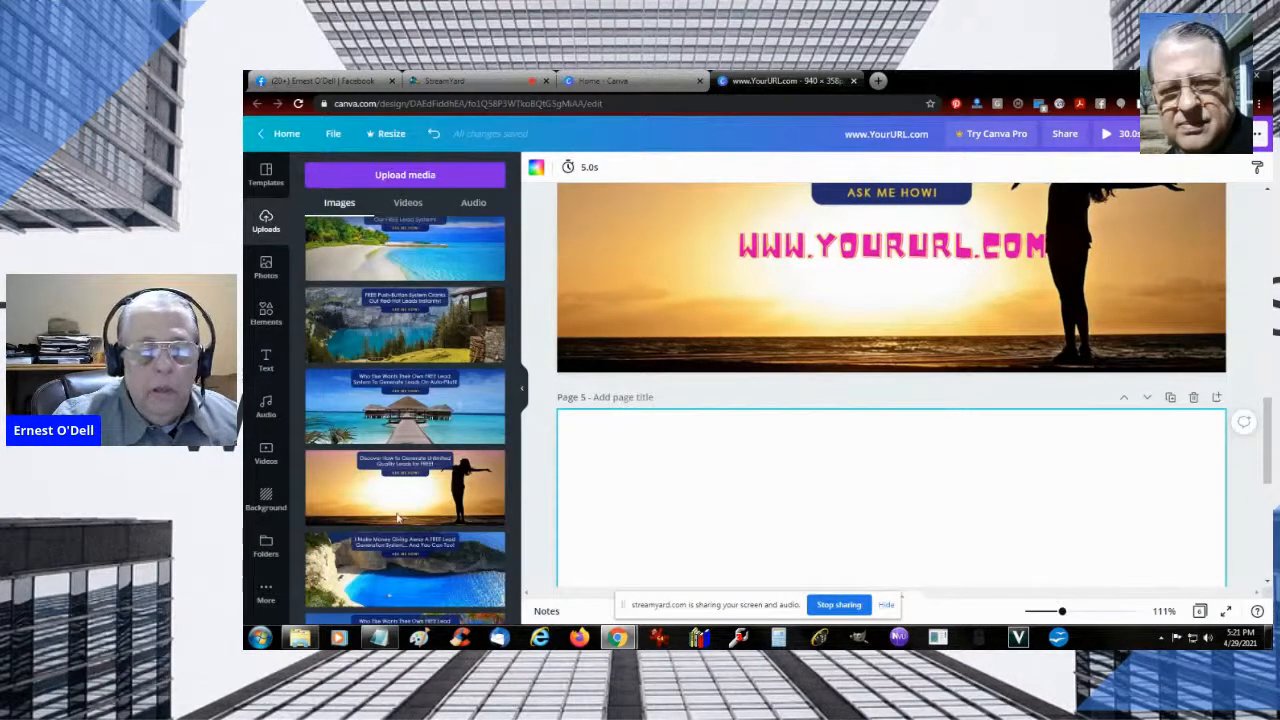
scroll(400, 480, "down", 3)
left_click_drag(404, 370, 1083, 534)
scroll(1049, 483, "down", 2)
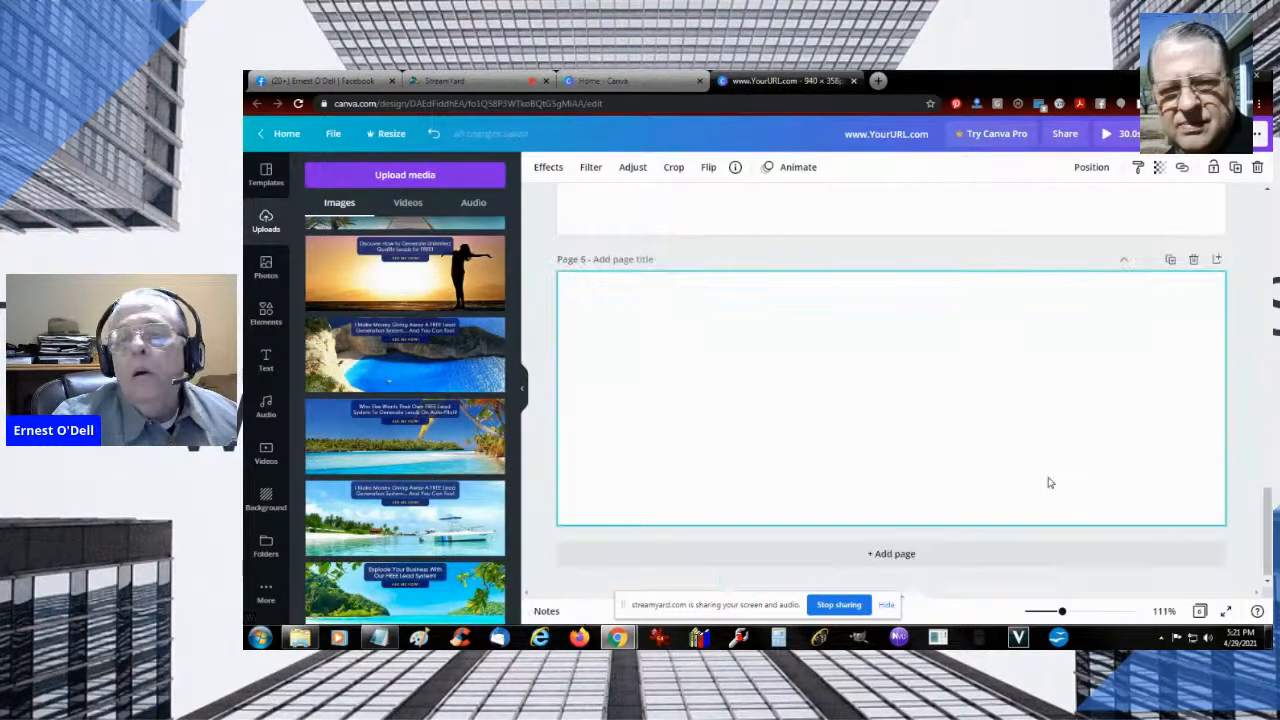
scroll(963, 454, "up", 2)
right_click(930, 344)
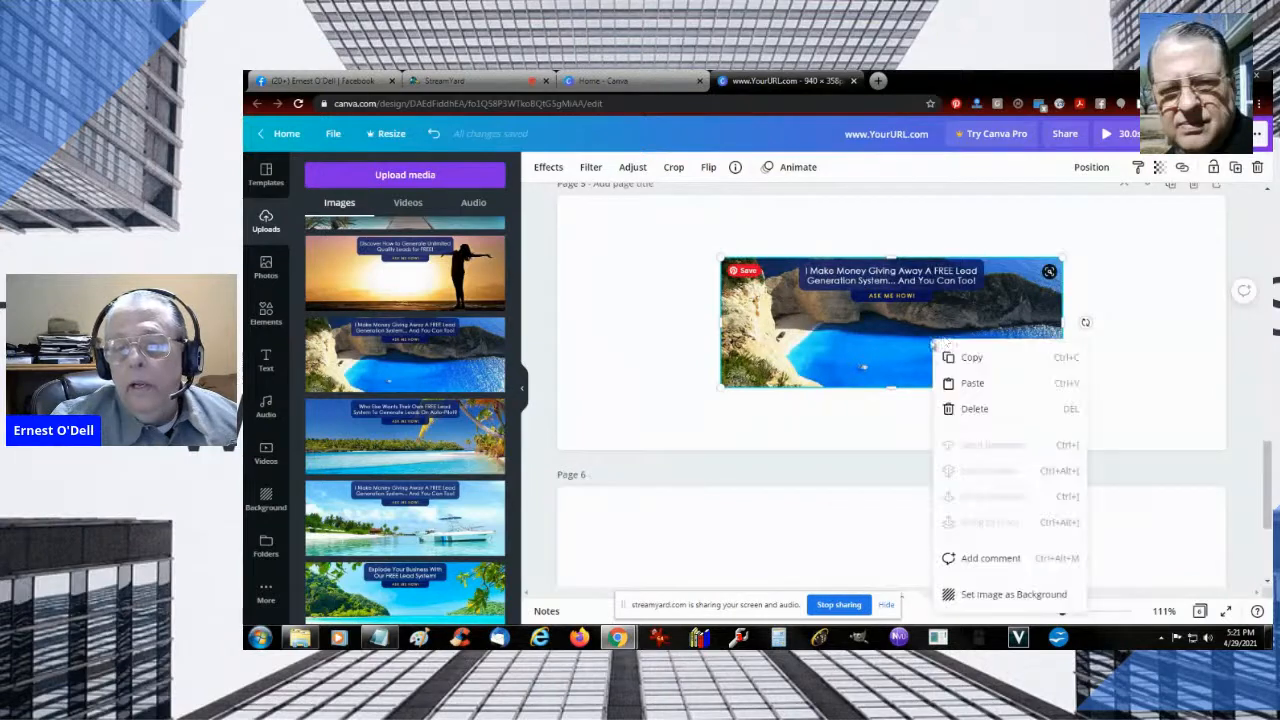
left_click(993, 596)
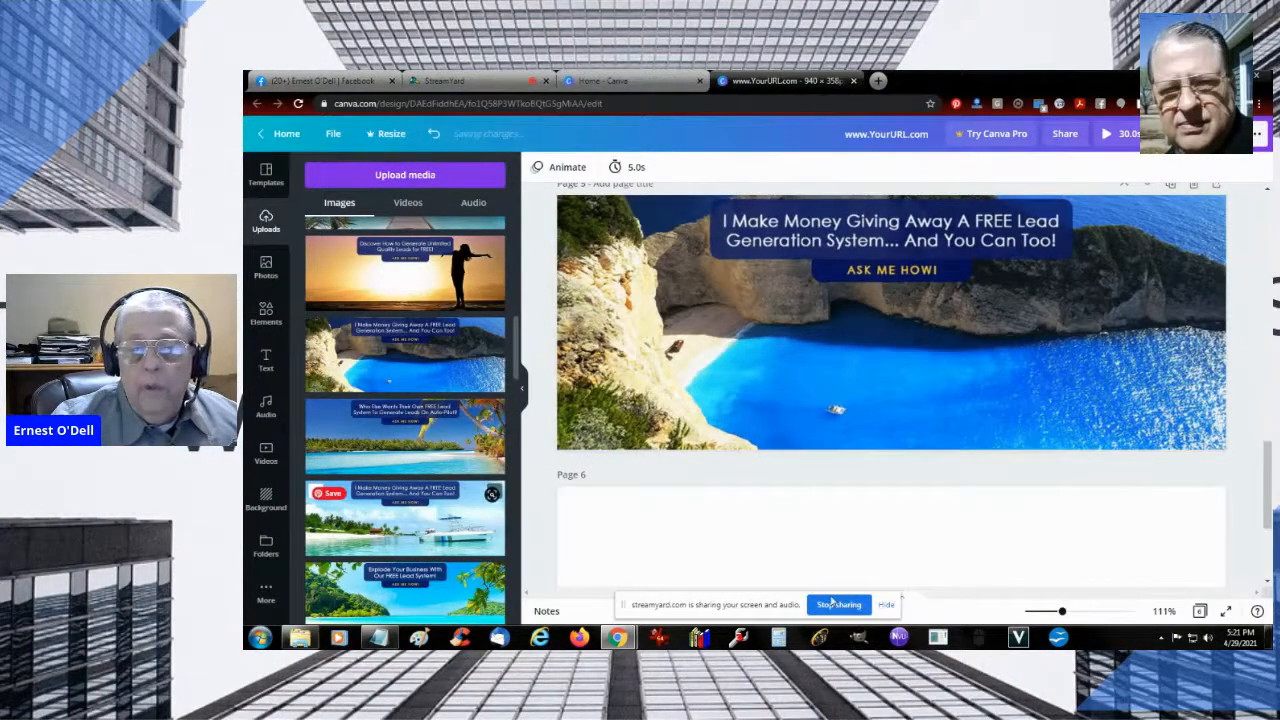
Place the uploaded "Discover How to Generate Unlimited Quality Leads for FREE!" tropical boat image on page 6 and set it as the background
left_click(909, 560)
scroll(474, 399, "down", 3)
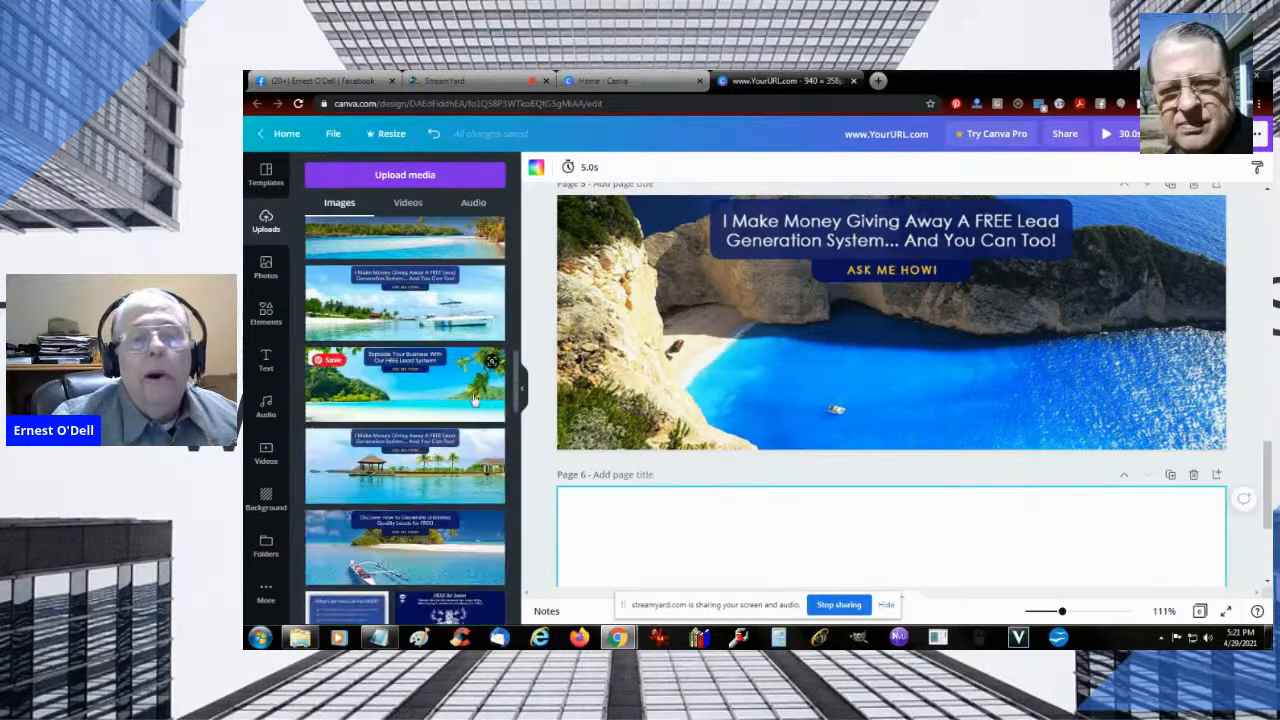
scroll(398, 530, "down", 3)
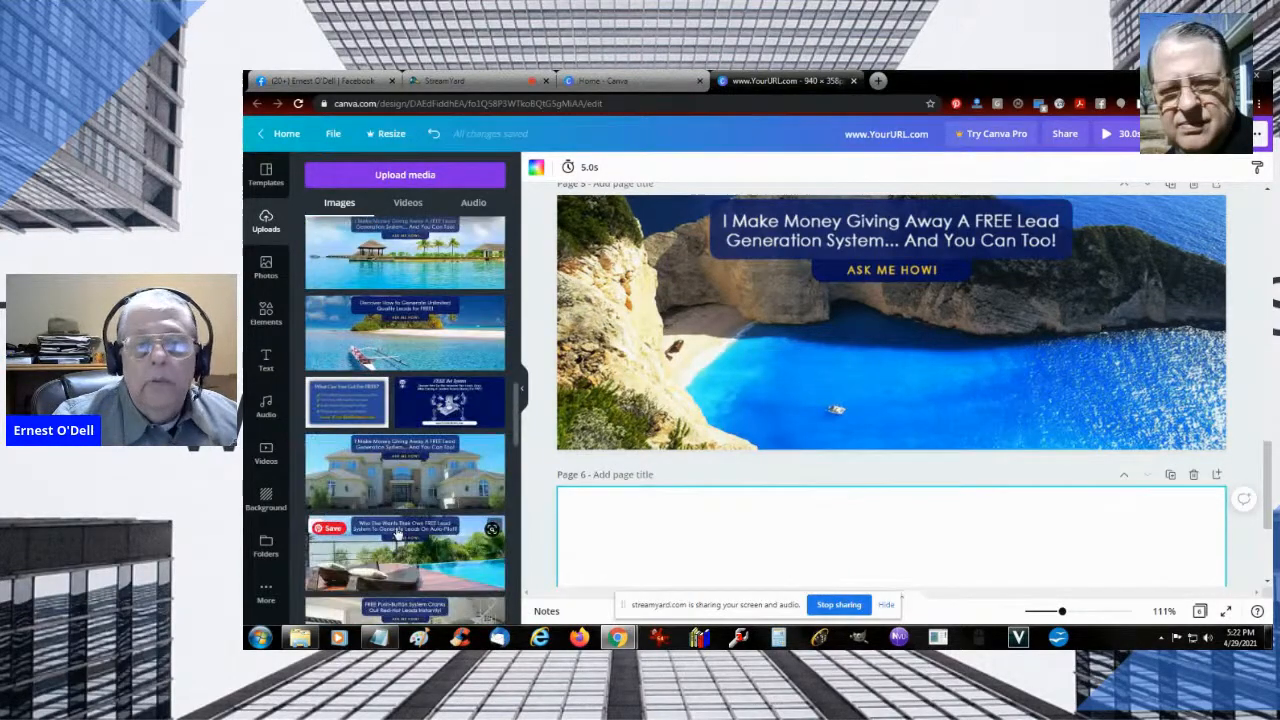
left_click(410, 349)
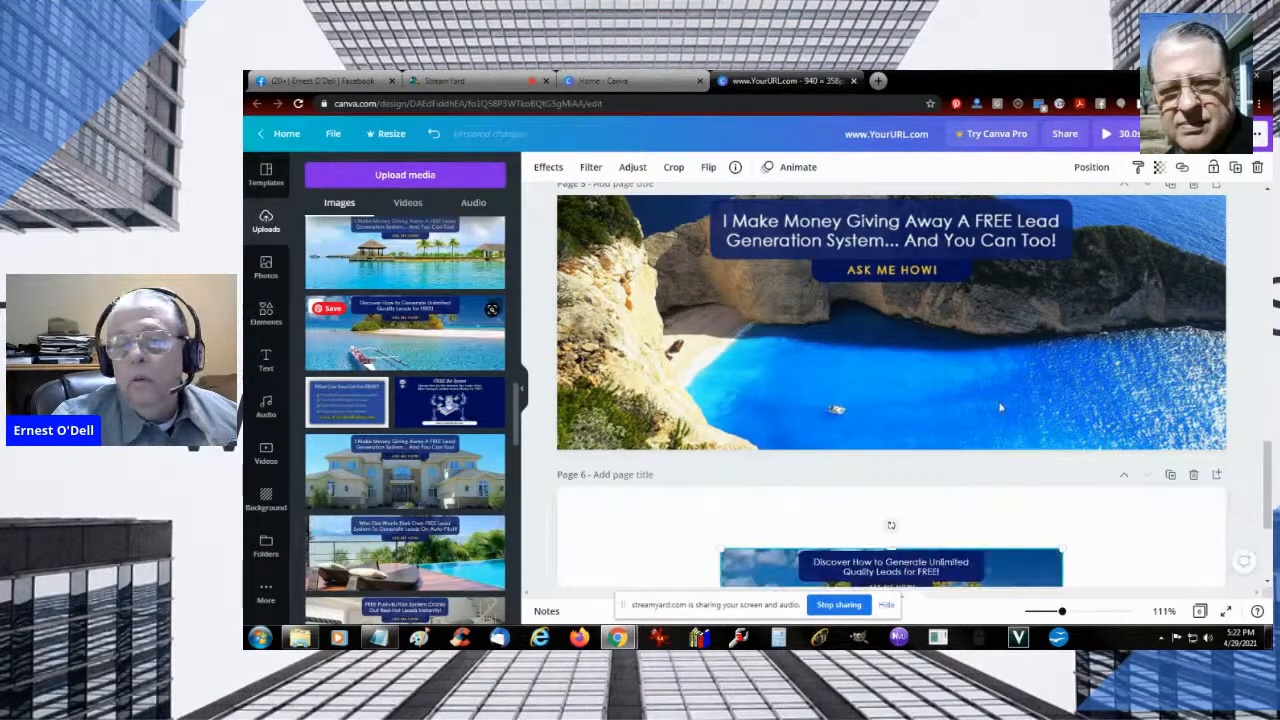
scroll(1000, 407, "down", 3)
right_click(955, 352)
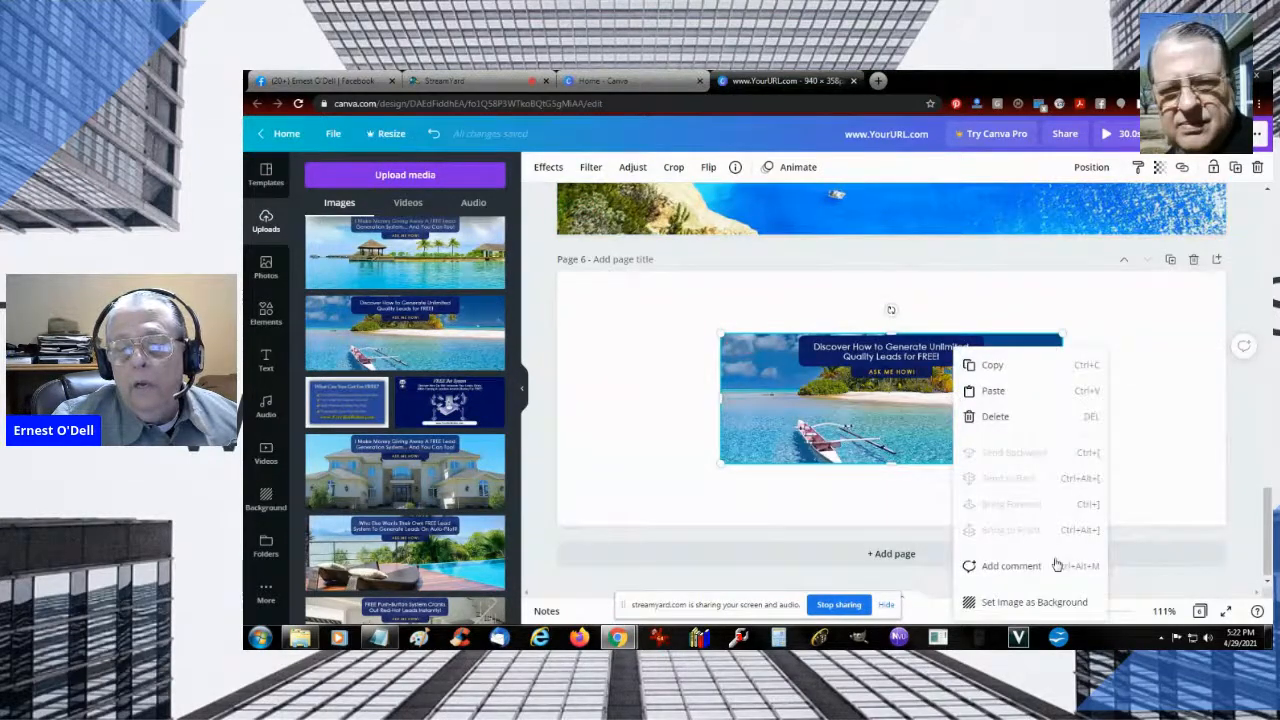
left_click(1006, 604)
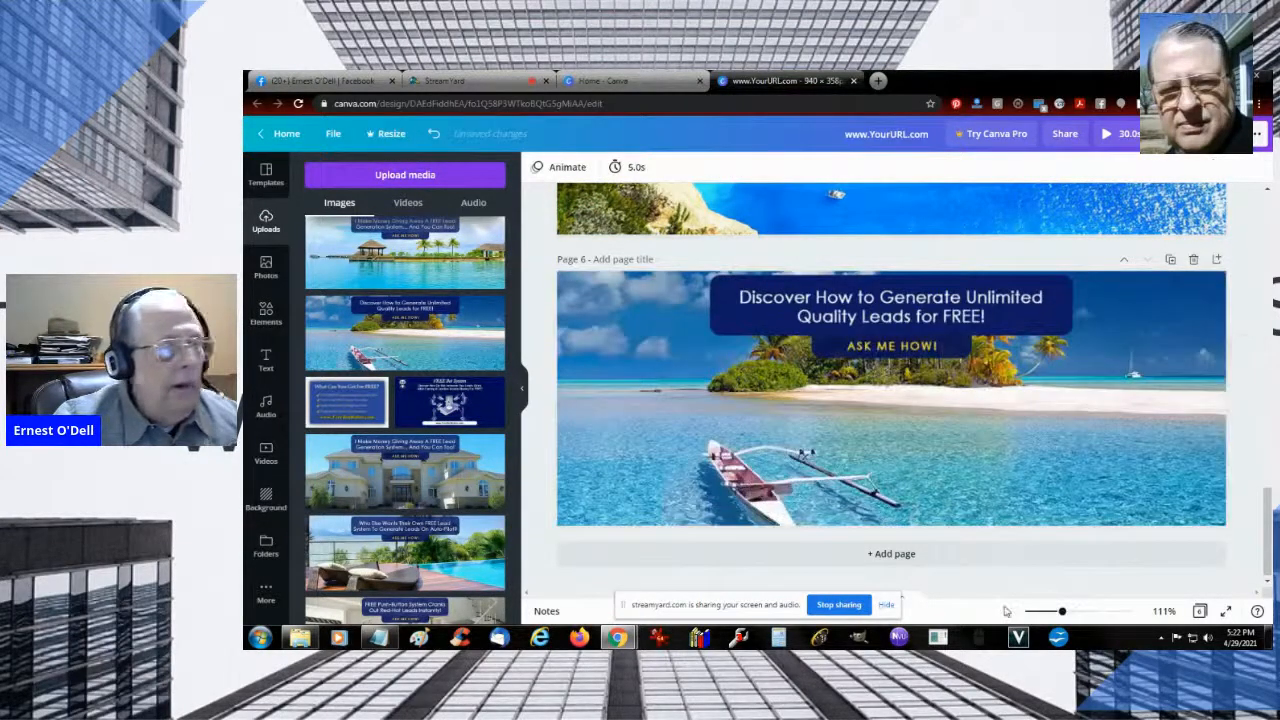
Add the "Thank you!" font combination to page 5 and delete its "you!" element
scroll(946, 502, "up", 5)
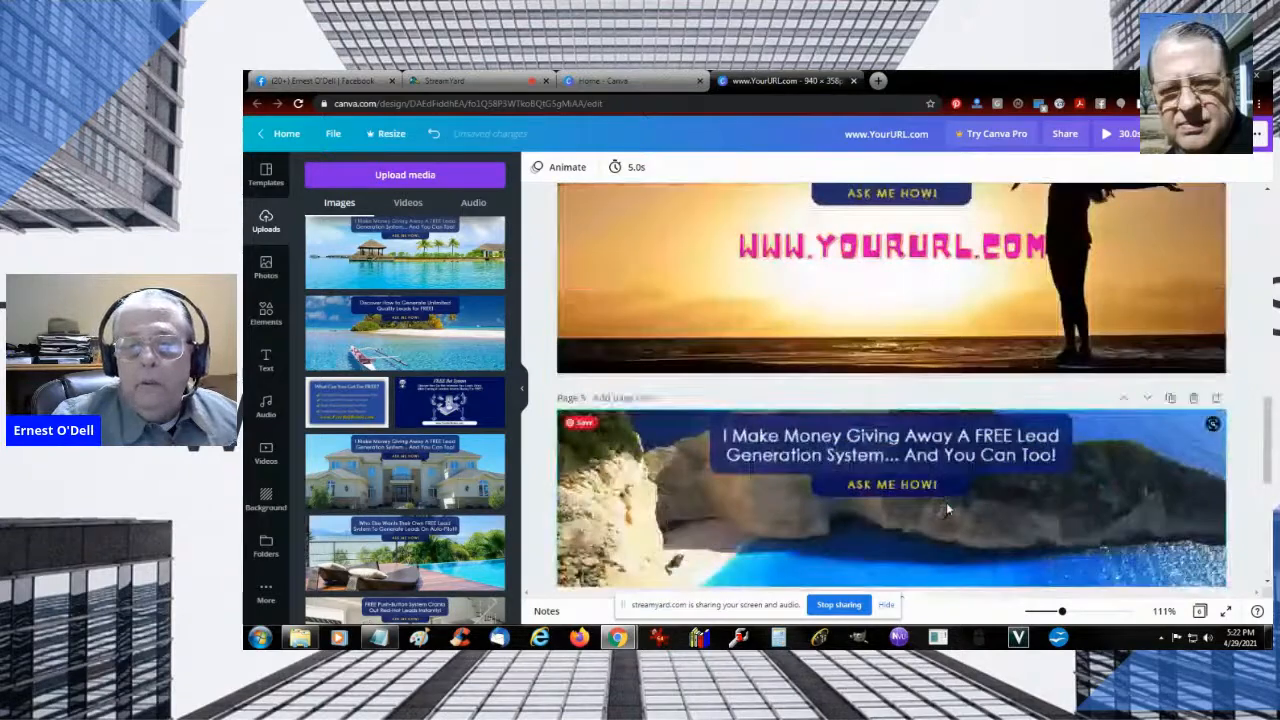
scroll(946, 507, "down", 3)
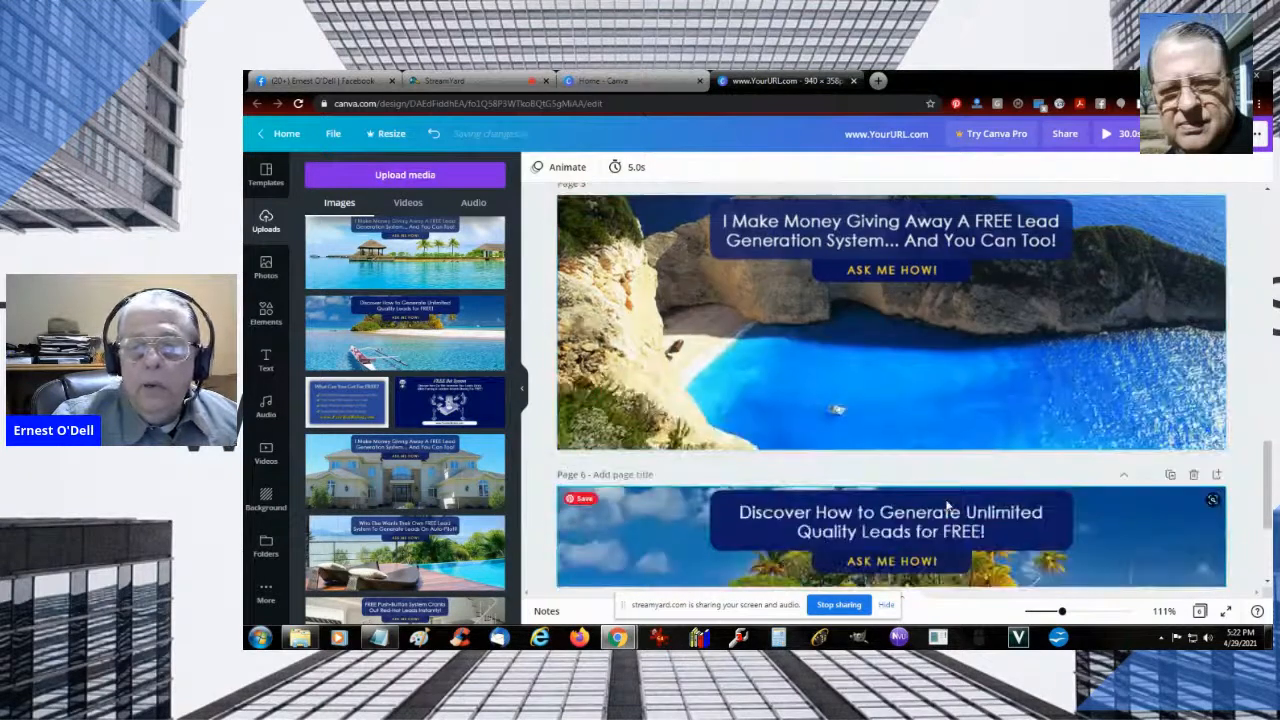
left_click(270, 366)
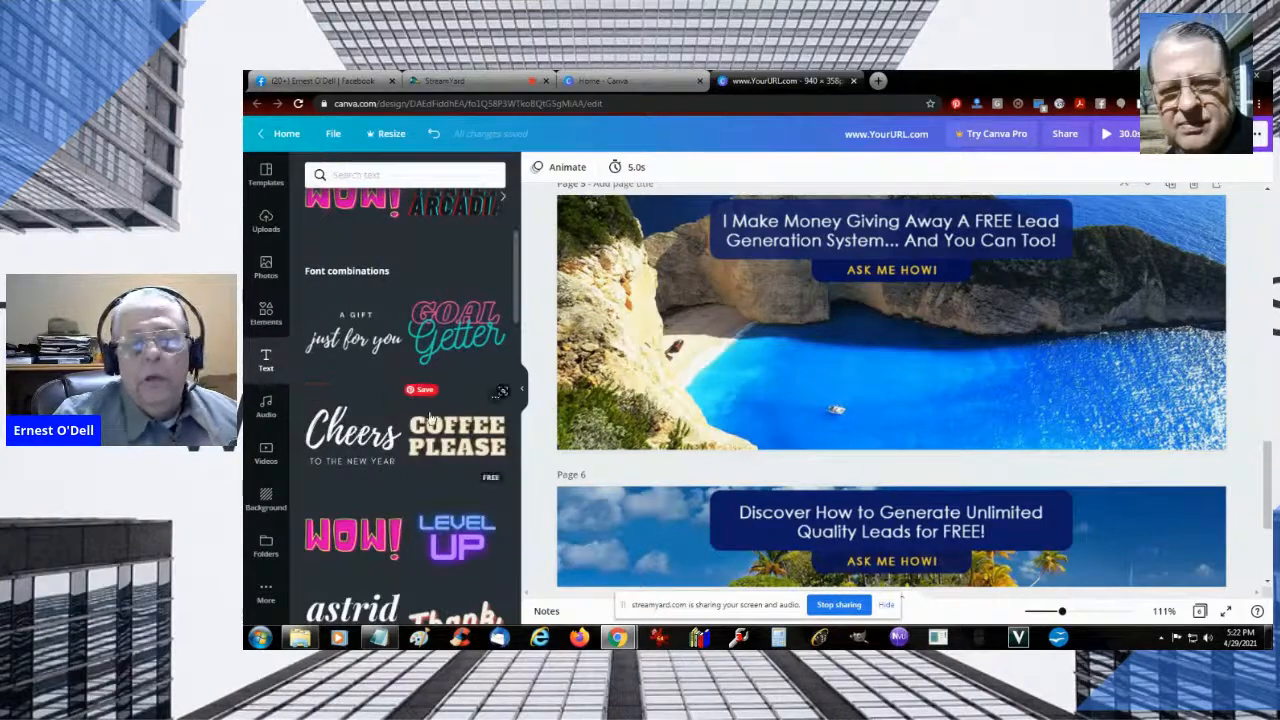
scroll(430, 420, "down", 3)
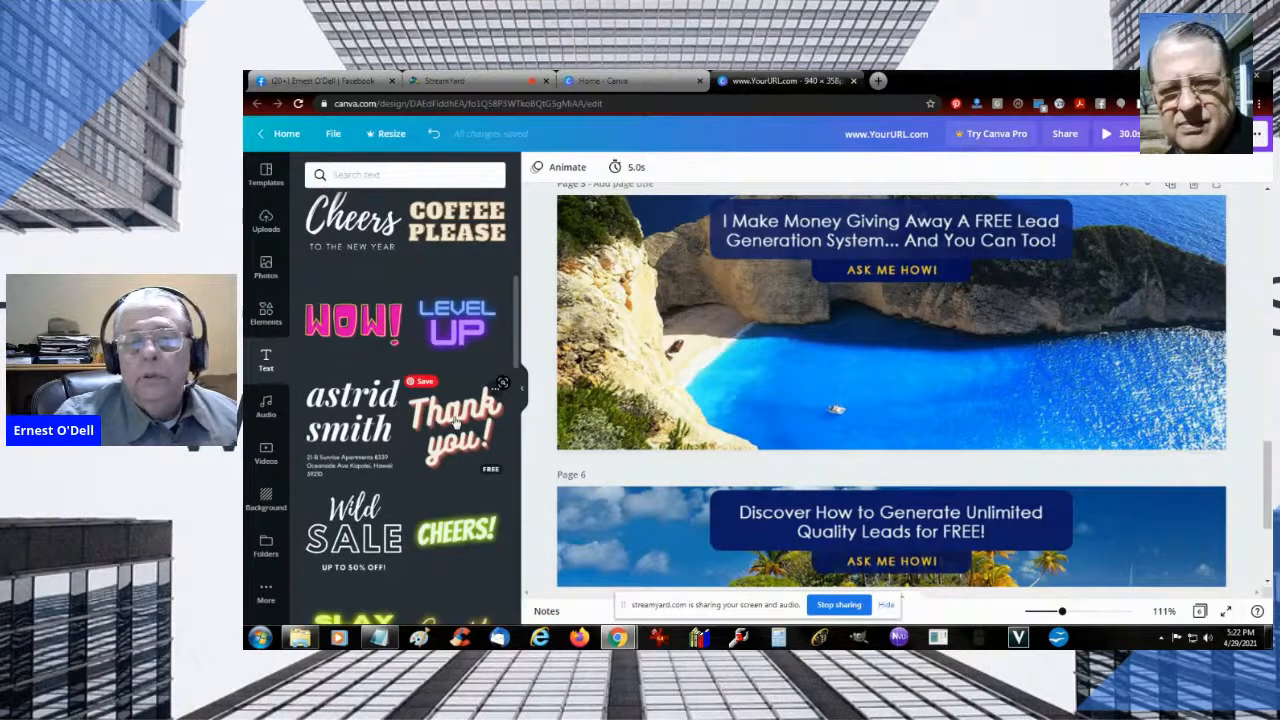
left_click(455, 425)
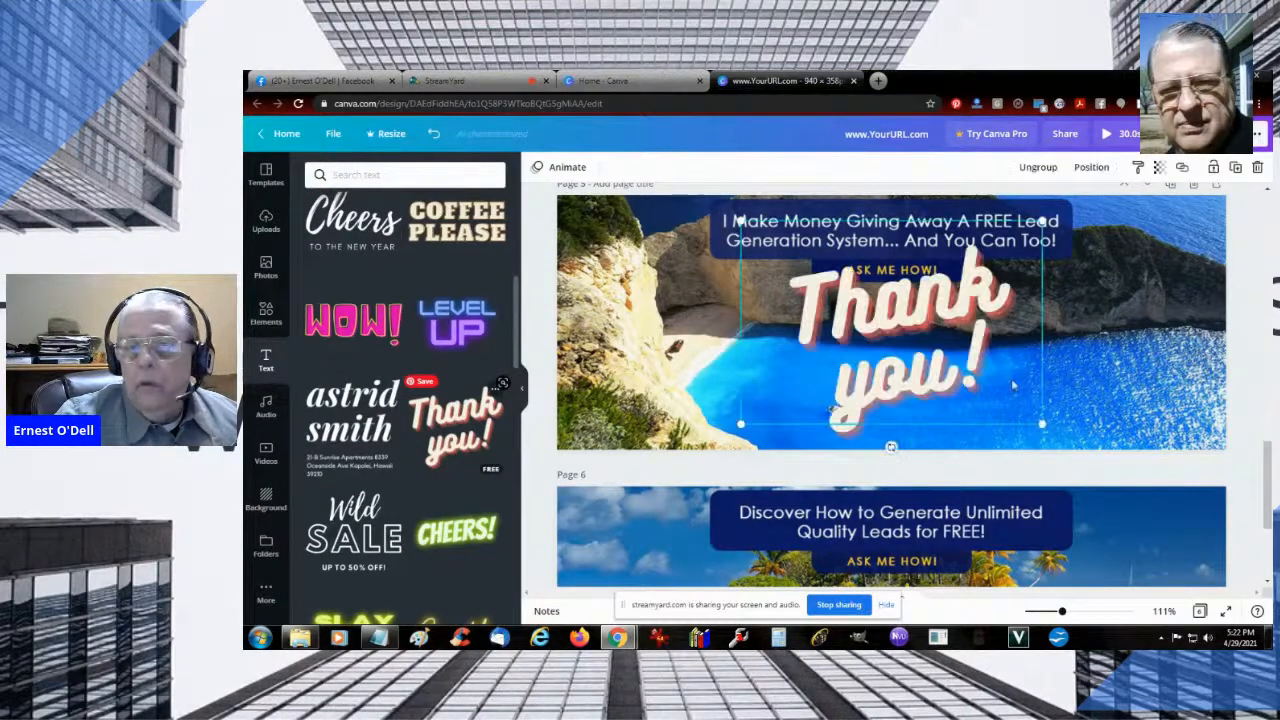
left_click(902, 334)
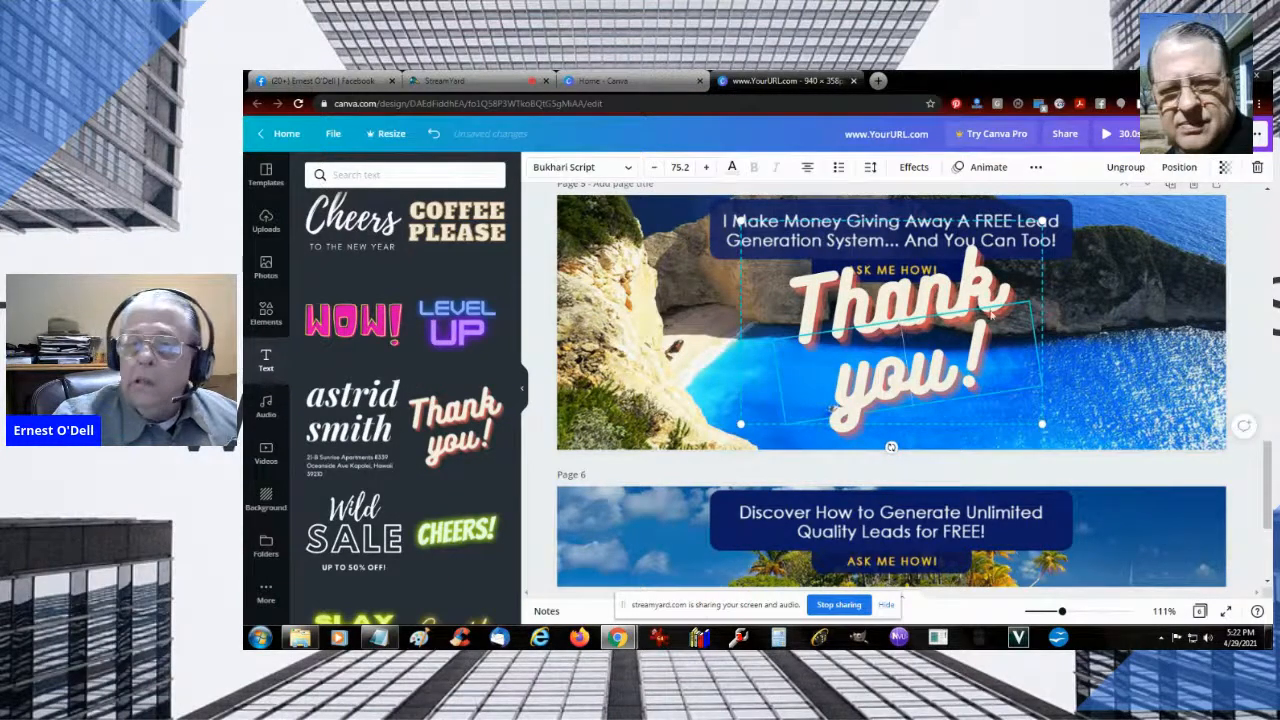
left_click(1257, 167)
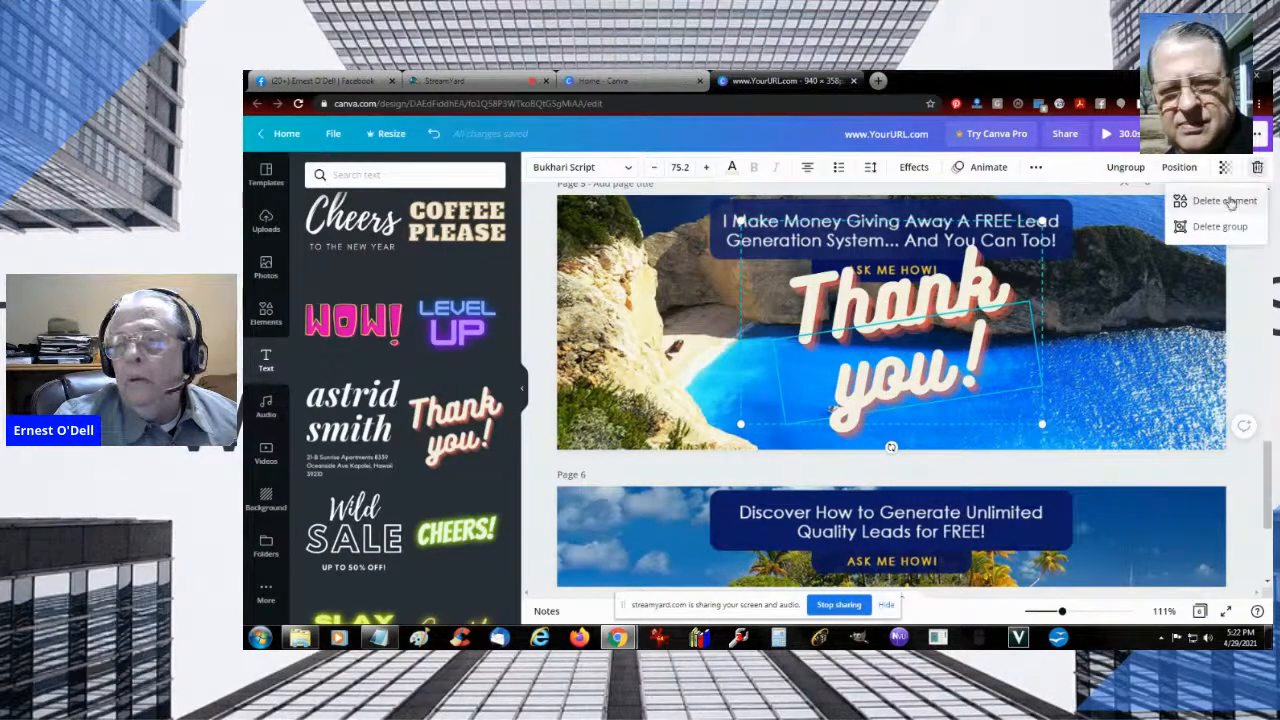
left_click(1224, 200)
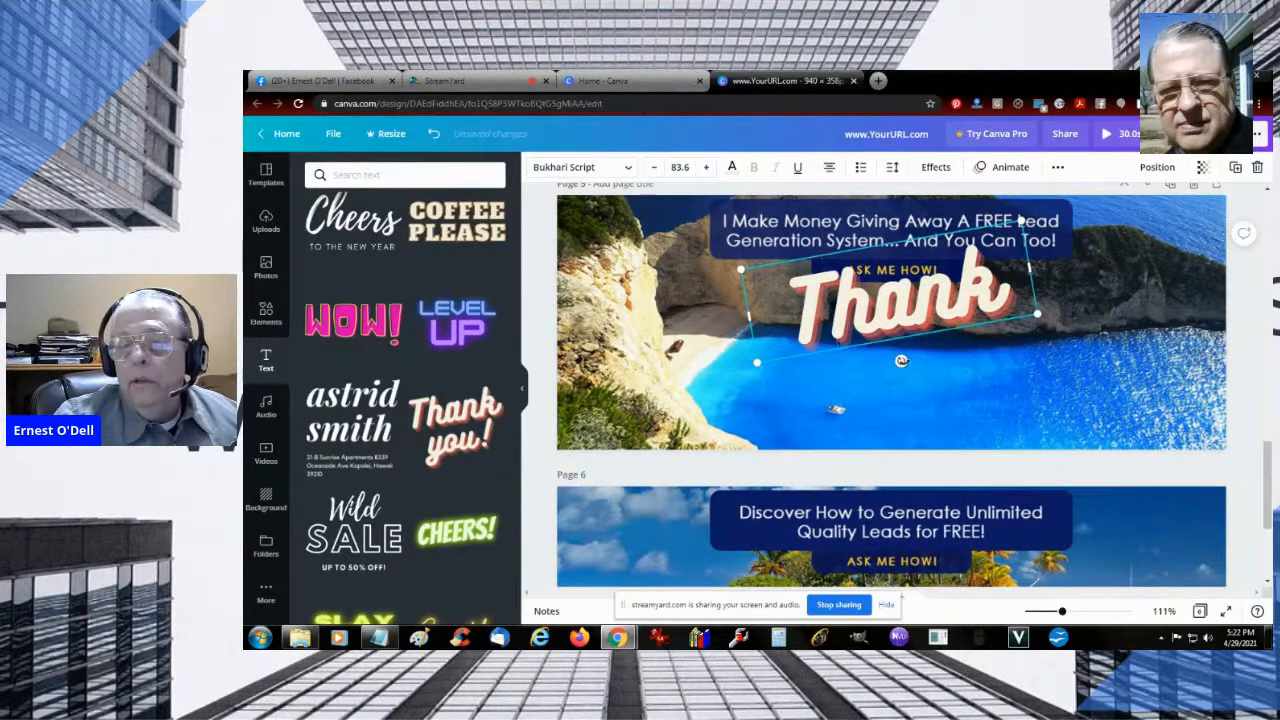
Rotate the Thank text on page 5 to a steeper upward slant and move it down off the ASK ME HOW! label
left_click_drag(901, 361, 940, 362)
left_click_drag(926, 296, 880, 390)
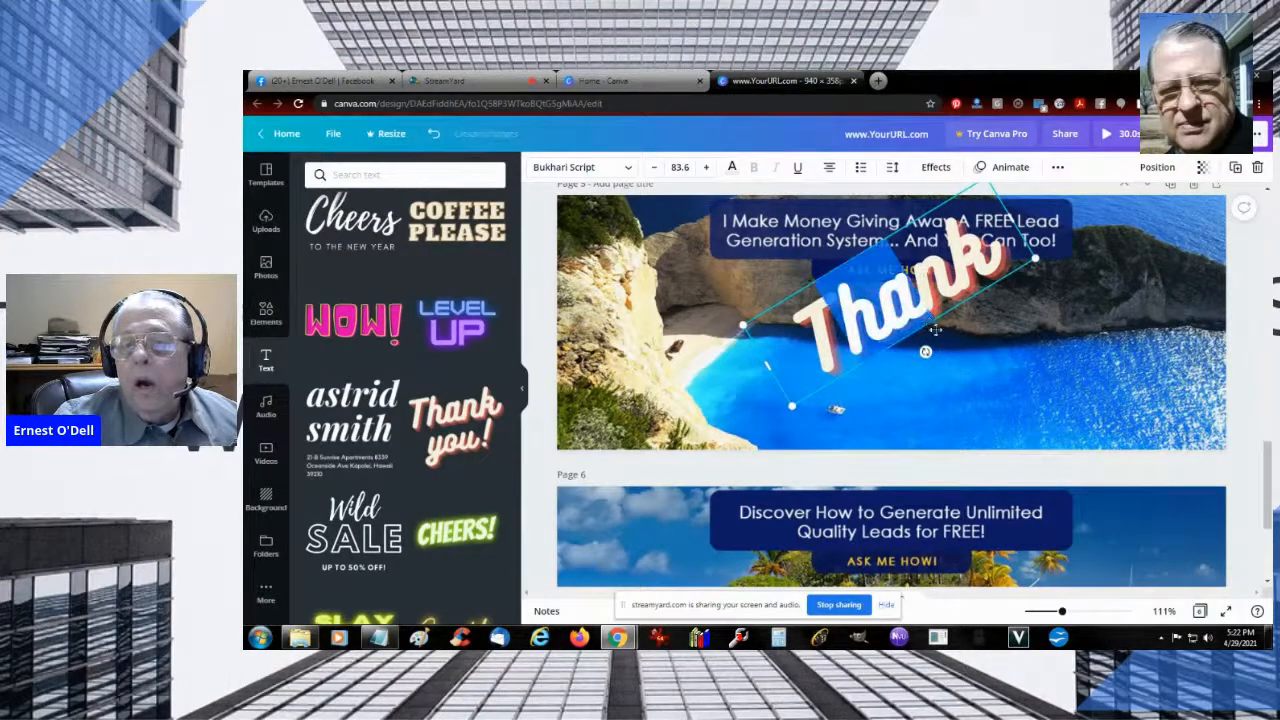
left_click(900, 425)
left_click_drag(965, 308, 920, 353)
left_click_drag(936, 308, 1000, 312)
double_click(997, 316)
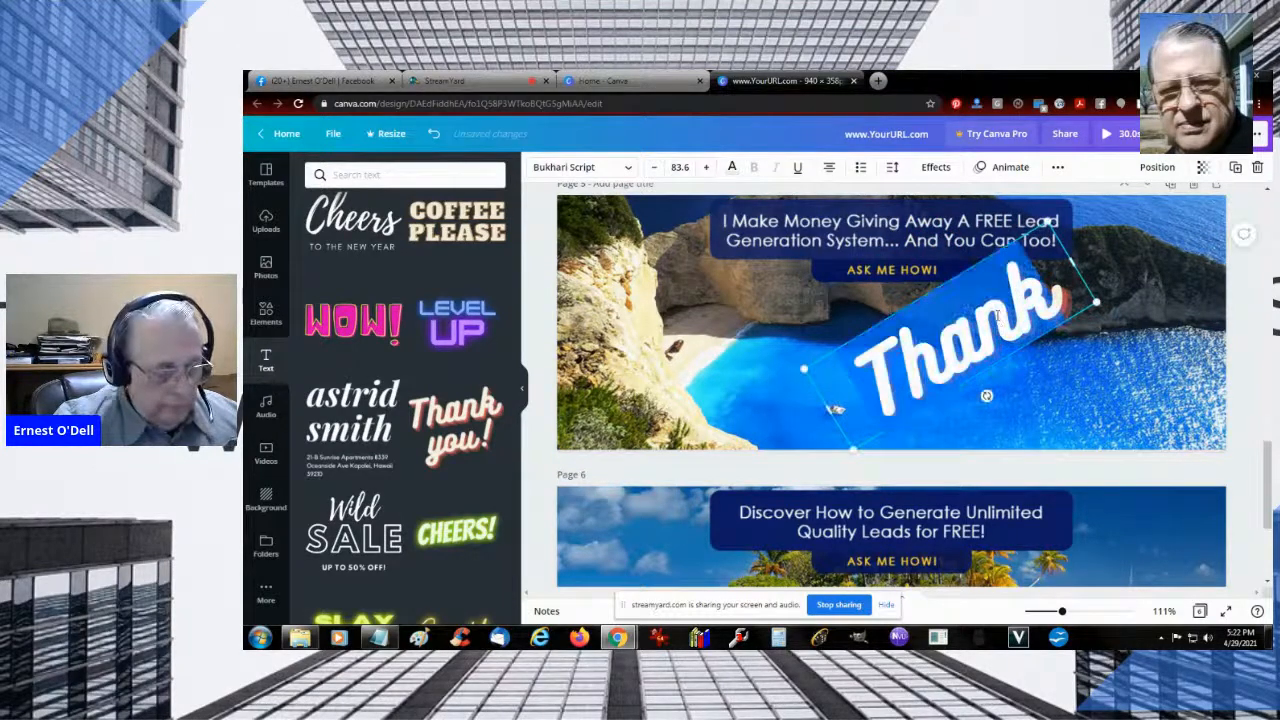
left_click(680, 167)
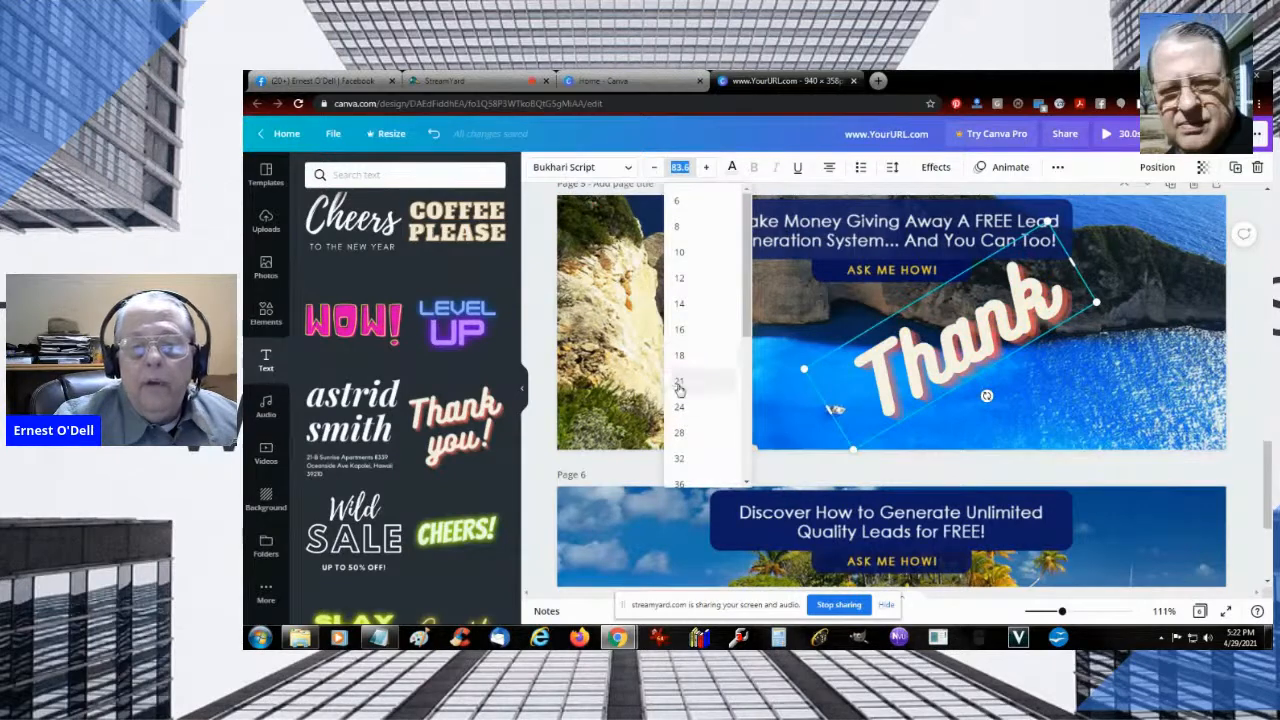
left_click(680, 458)
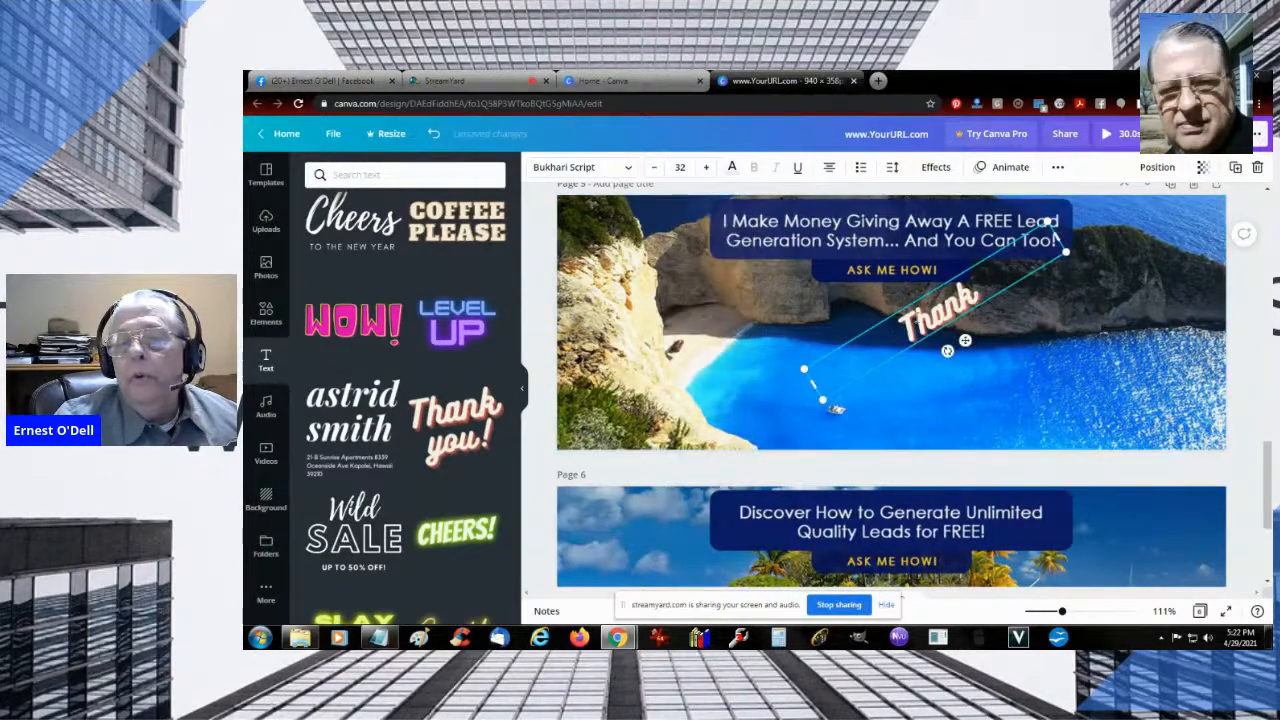
double_click(918, 318)
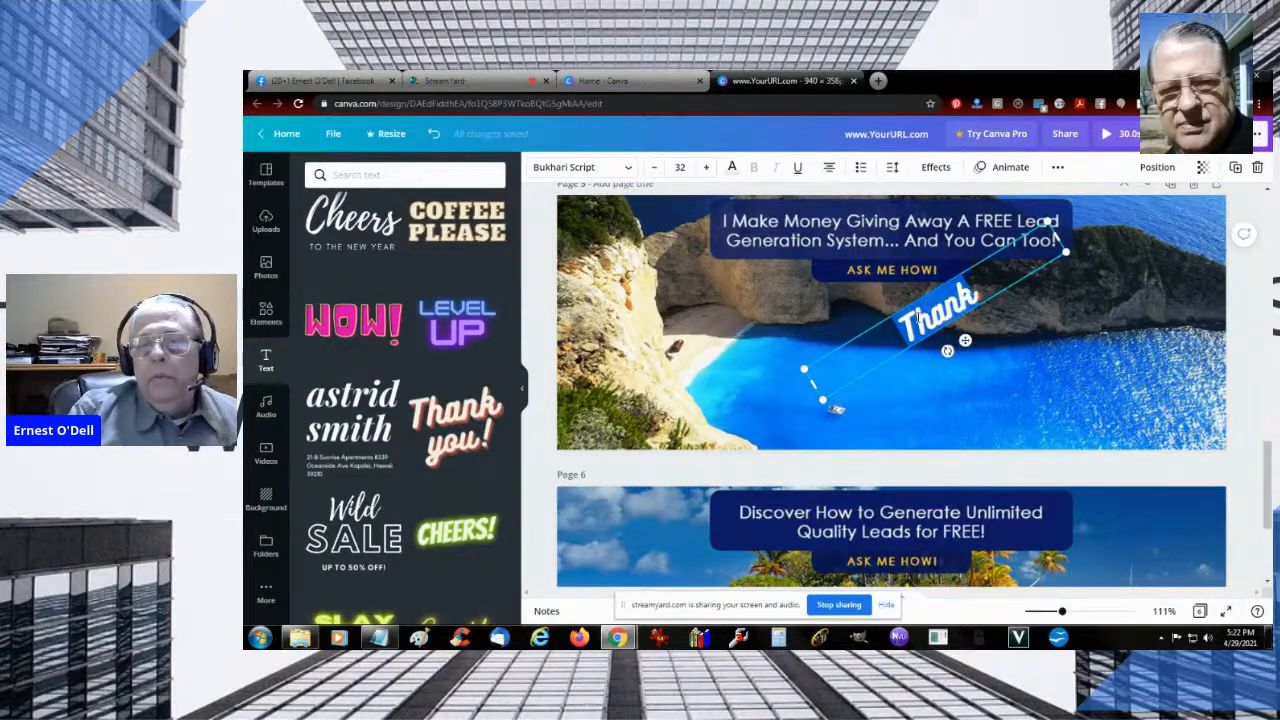
type("www.")
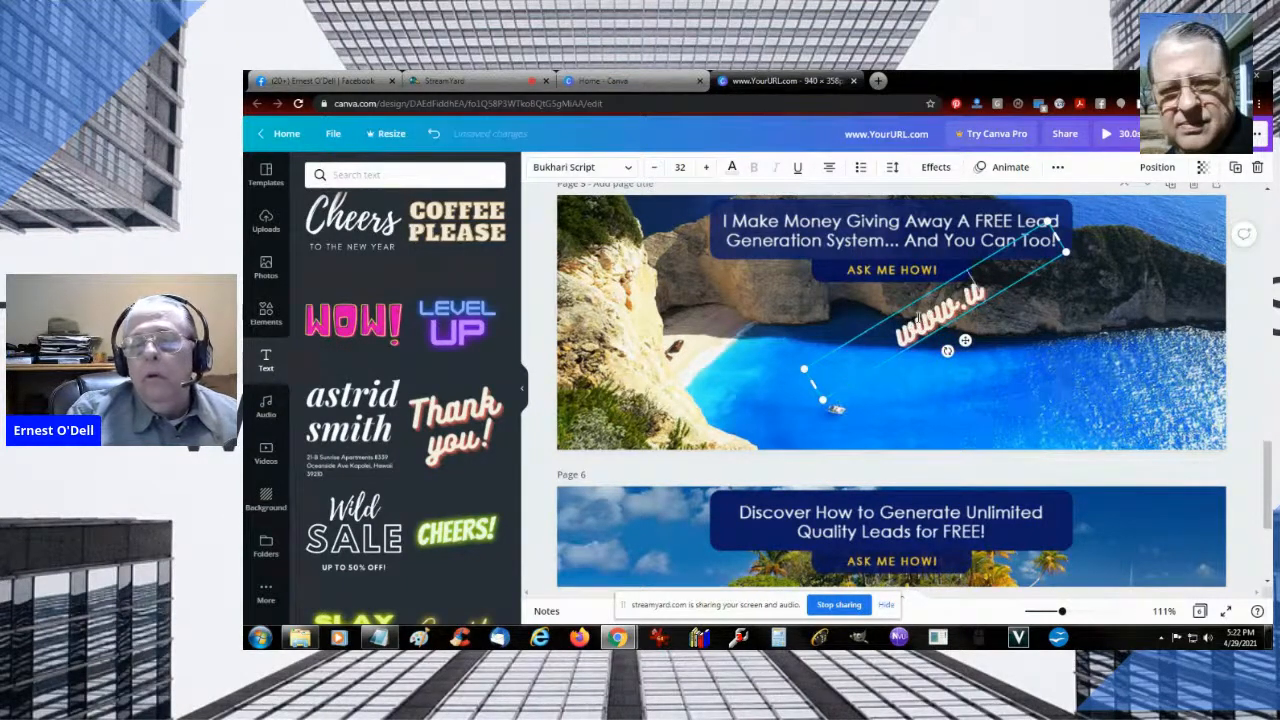
type("Your")
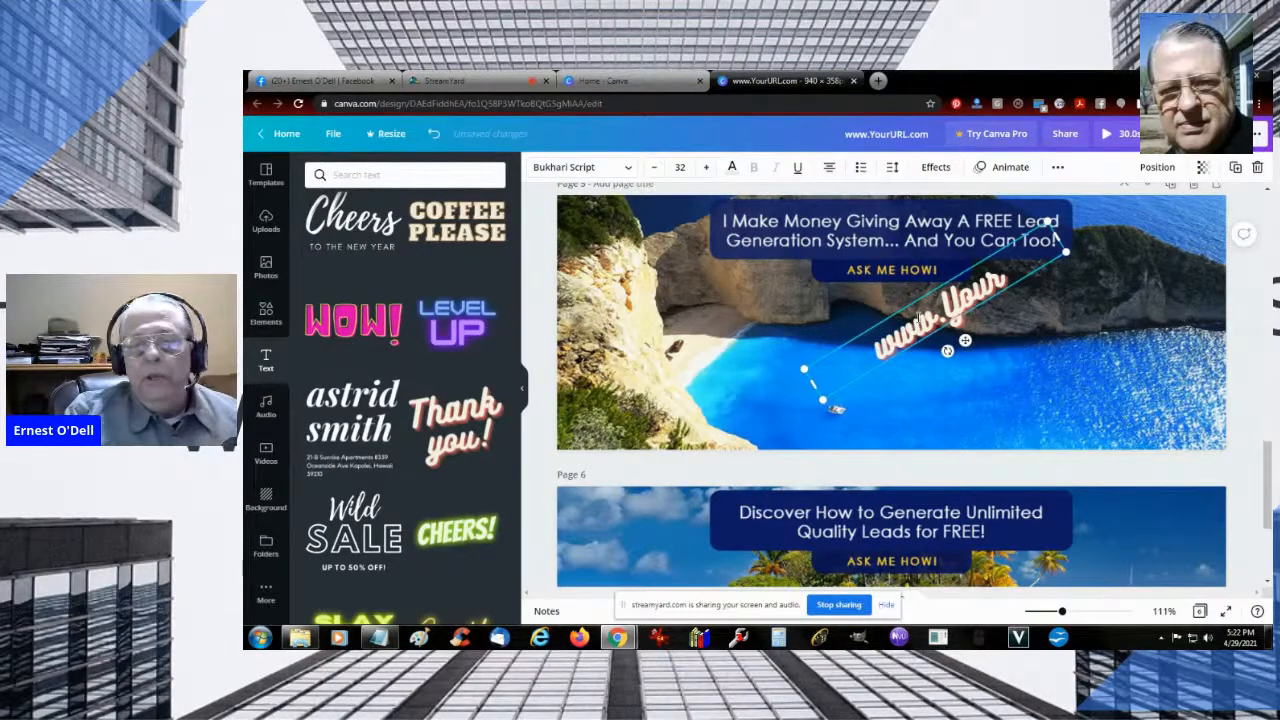
type("URL.com")
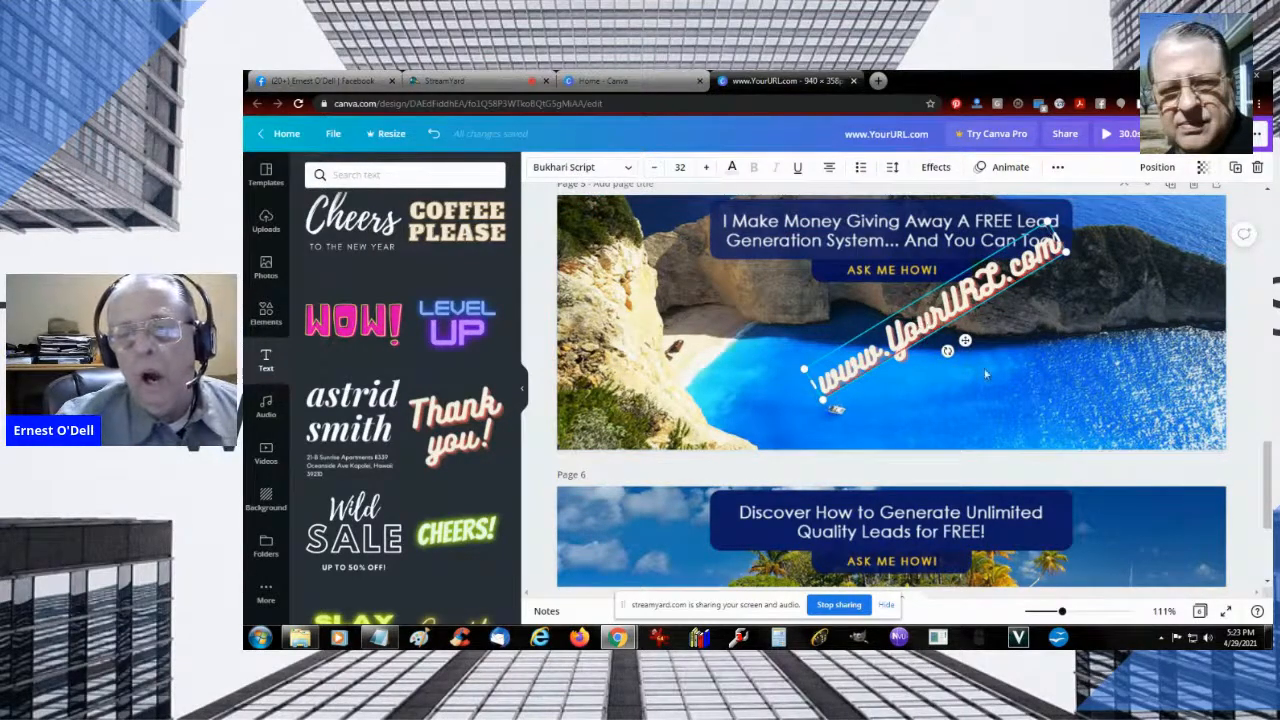
left_click(899, 352)
left_click_drag(899, 352, 1035, 326)
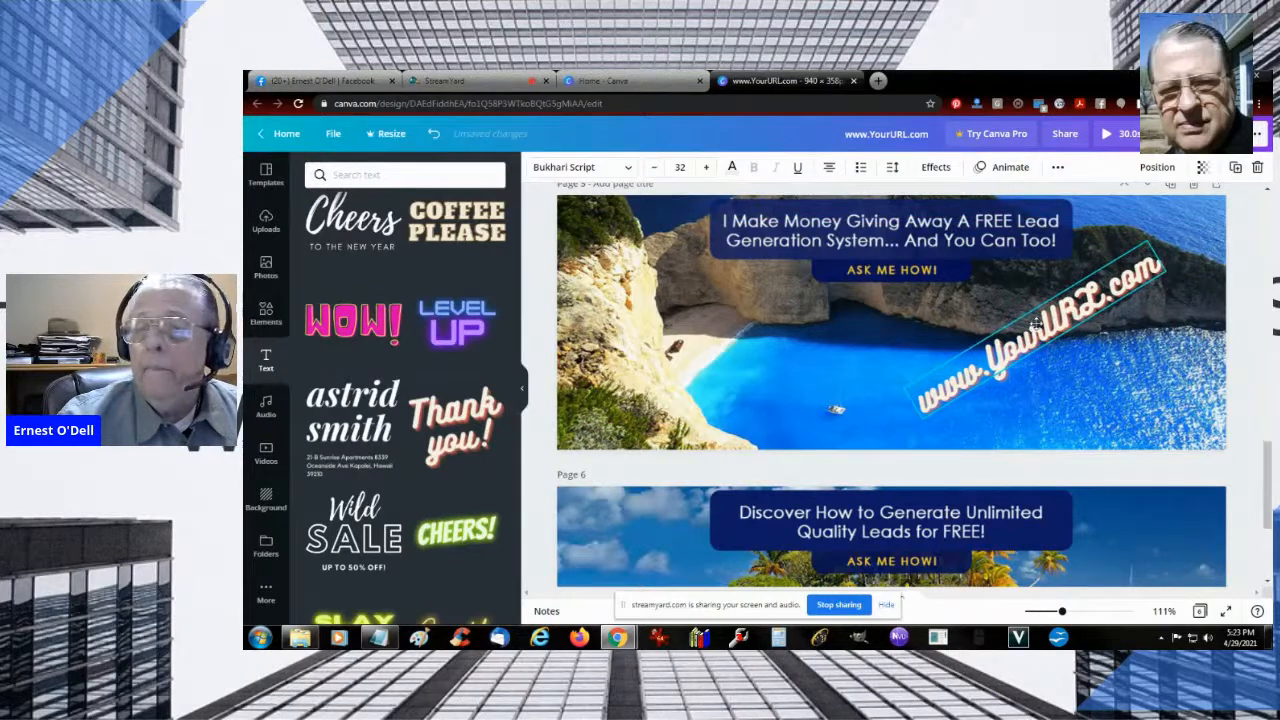
left_click(1158, 252)
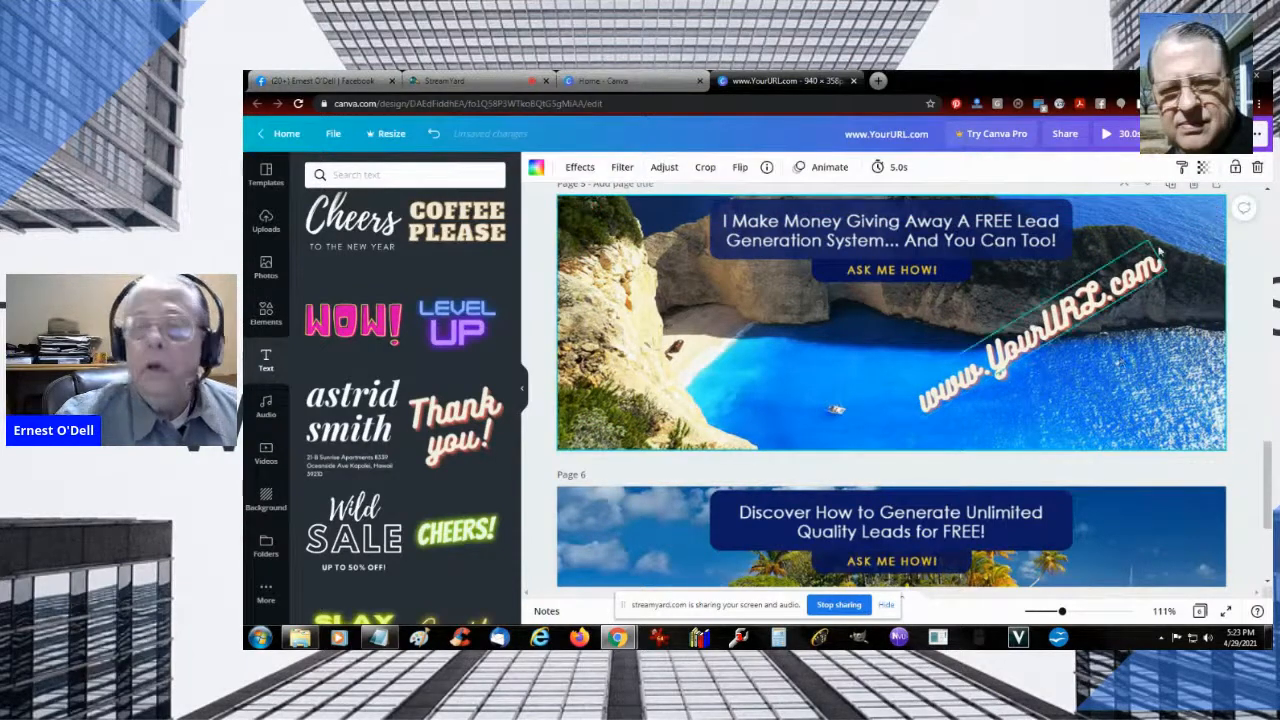